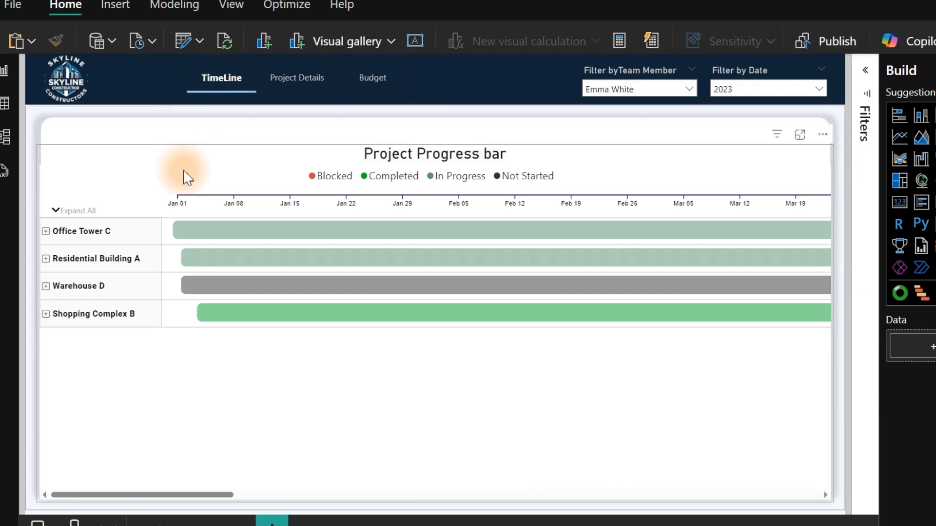
Expand Residential Building A in the Project Progress bar chart and filter the timeline to the fourth team member in the list.
left_click(46, 259)
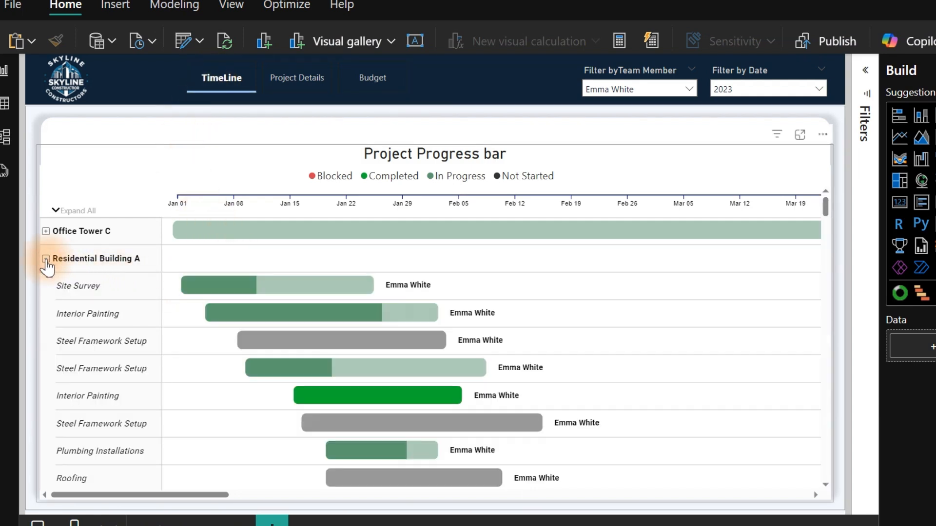
left_click(666, 95)
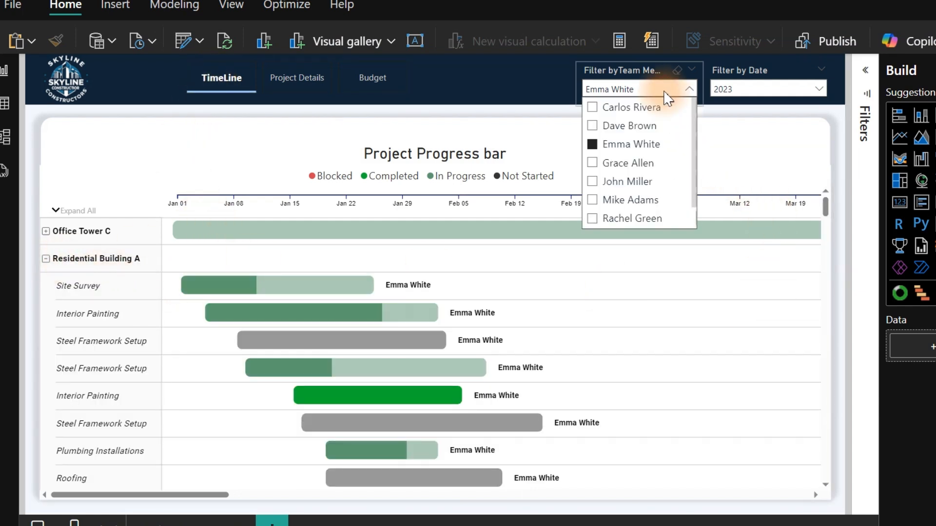
left_click(613, 126)
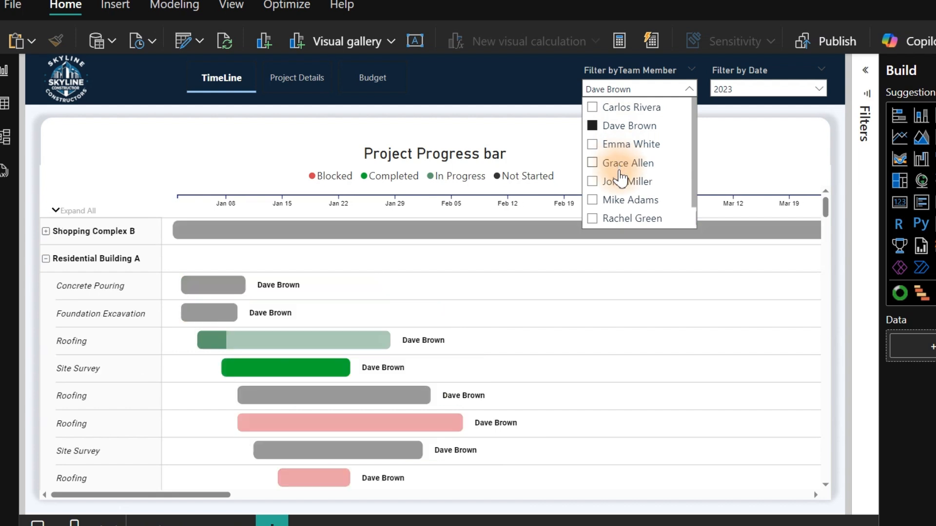
left_click(621, 164)
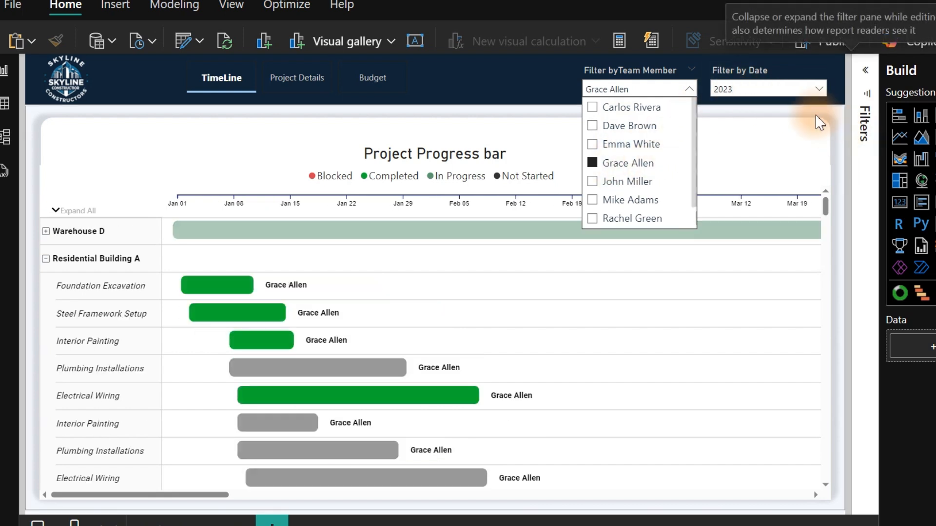
Set the date filter of the timeline report to 2024.
left_click(770, 90)
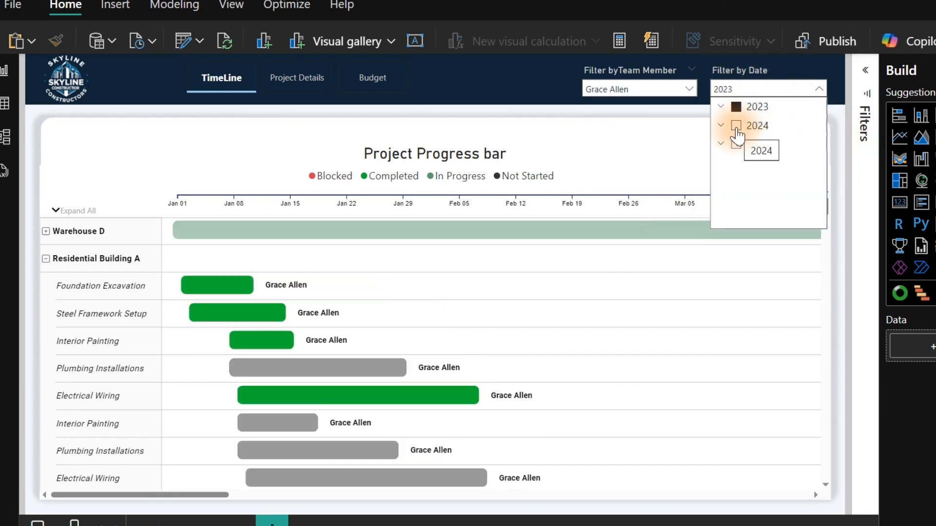
left_click(739, 127)
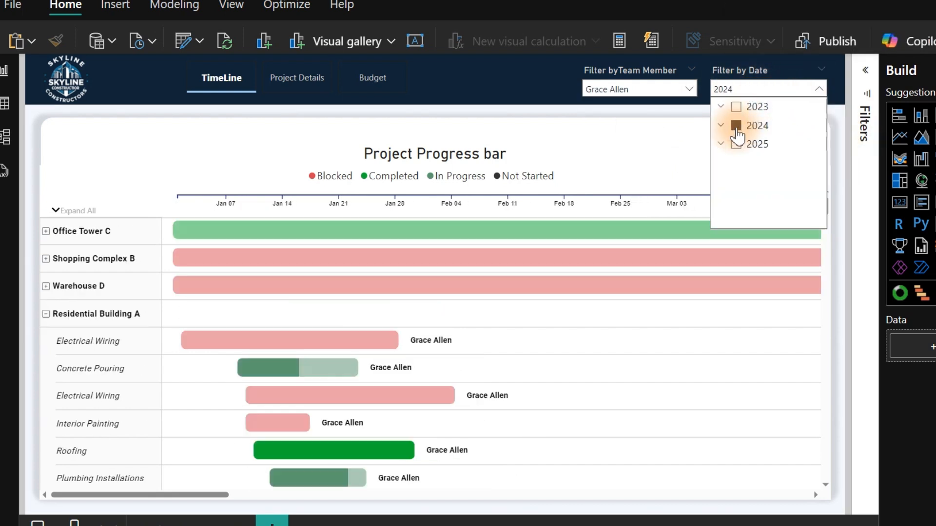
left_click(489, 86)
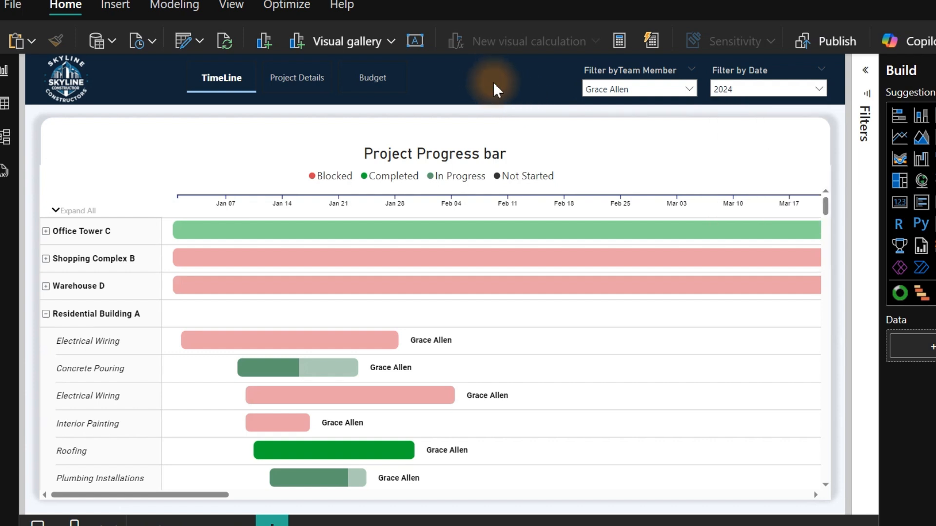
Look over the charts on the Budget page and open the Project Details page.
left_click(373, 84)
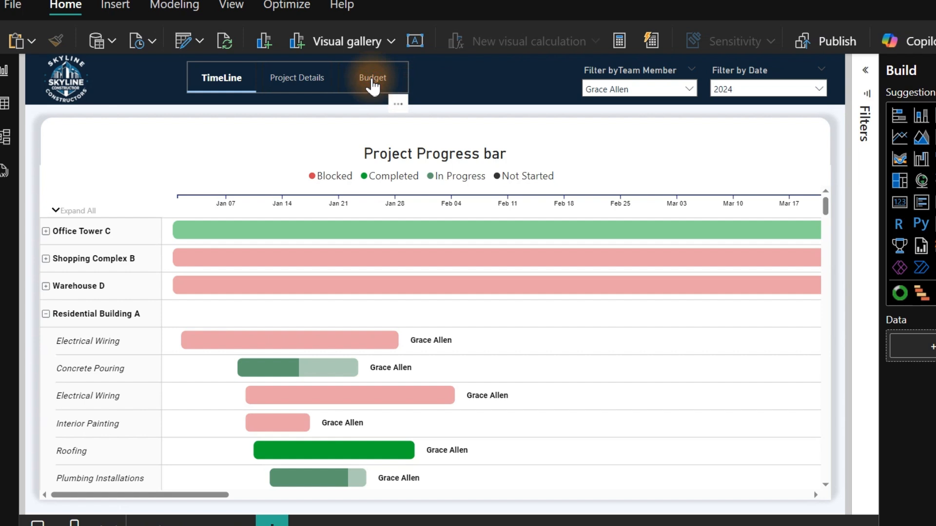
left_click(373, 84, "ctrl")
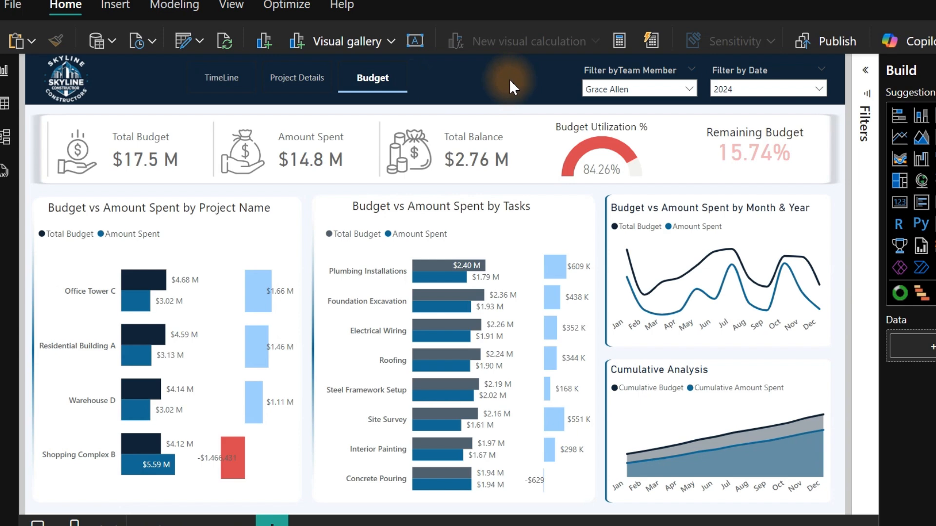
left_click(369, 252)
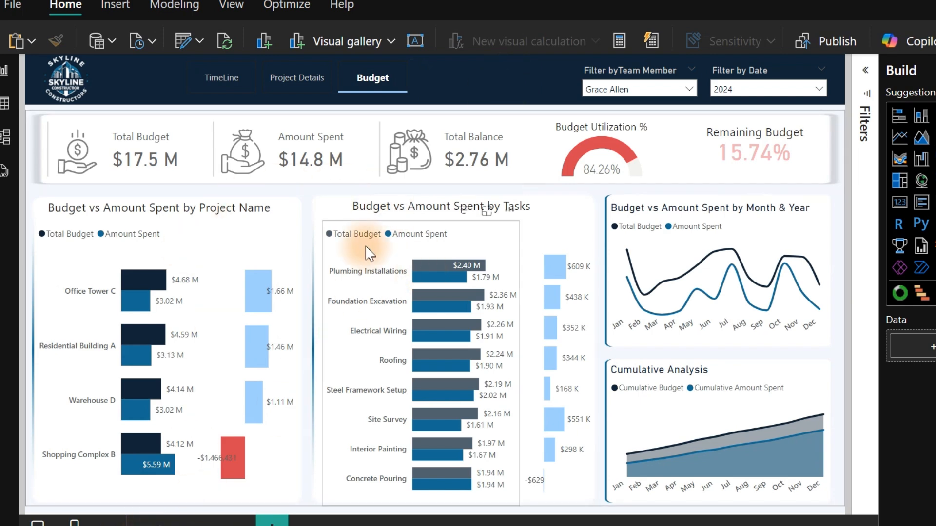
left_click(283, 84)
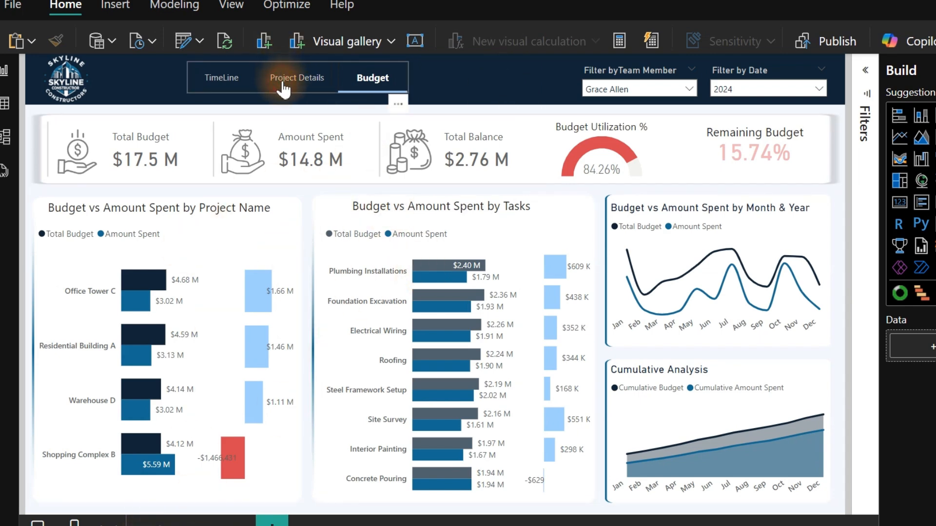
left_click(282, 87, "ctrl")
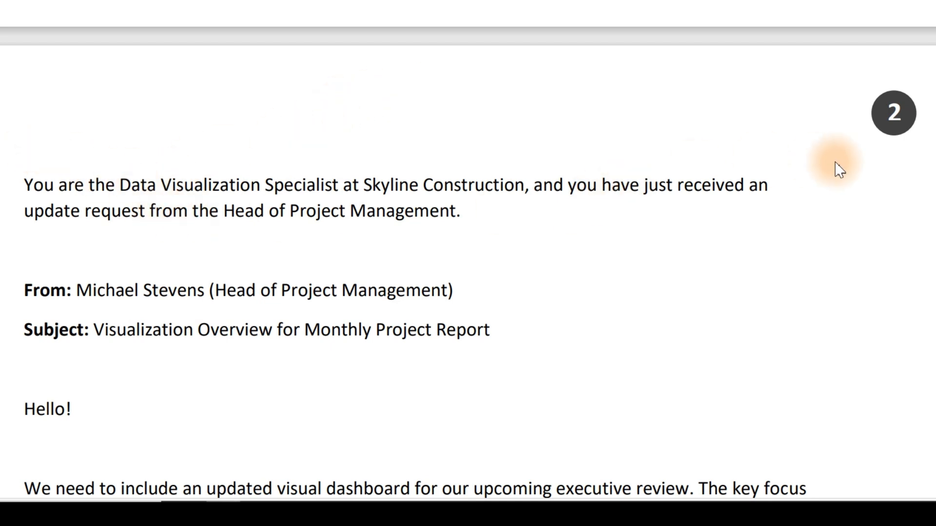
Switch to the project brief document and read the head of project management's dashboard requirements on page 2.
right_click(887, 115)
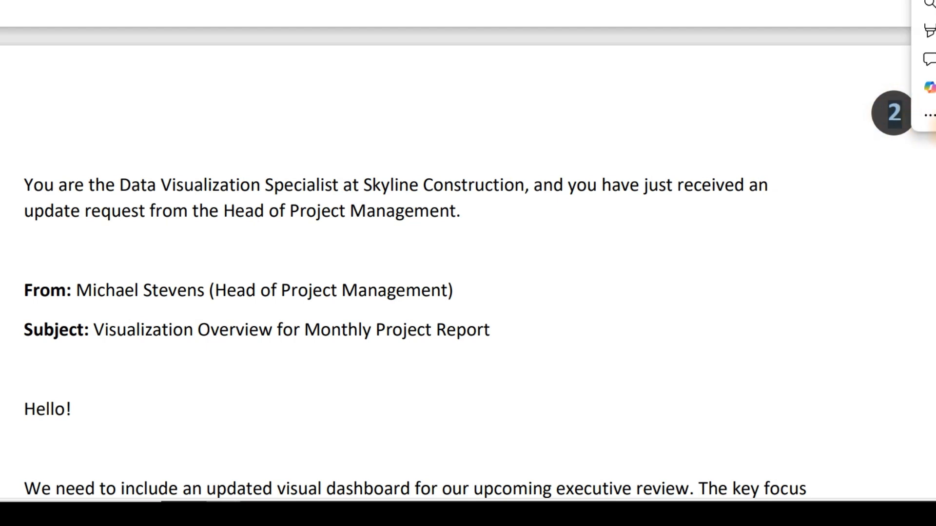
scroll(448, 177, "down", 8)
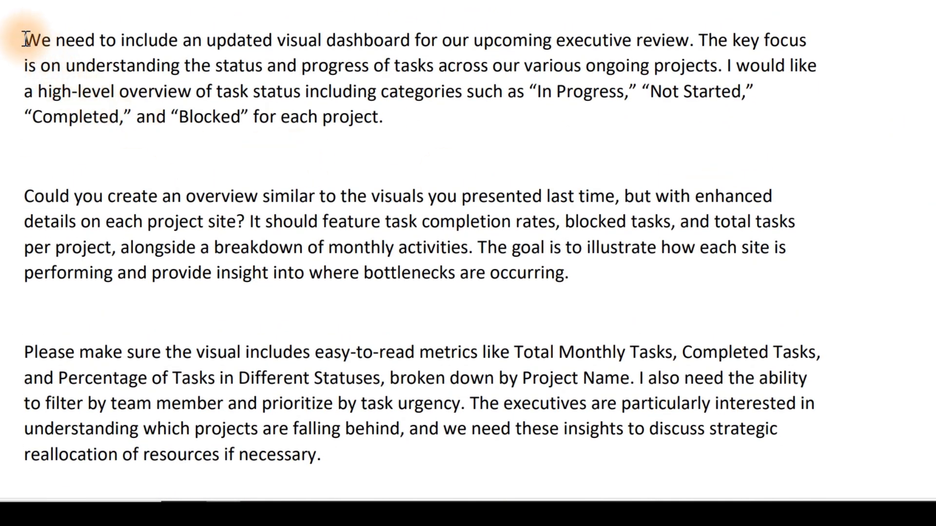
left_click_drag(23, 39, 349, 492)
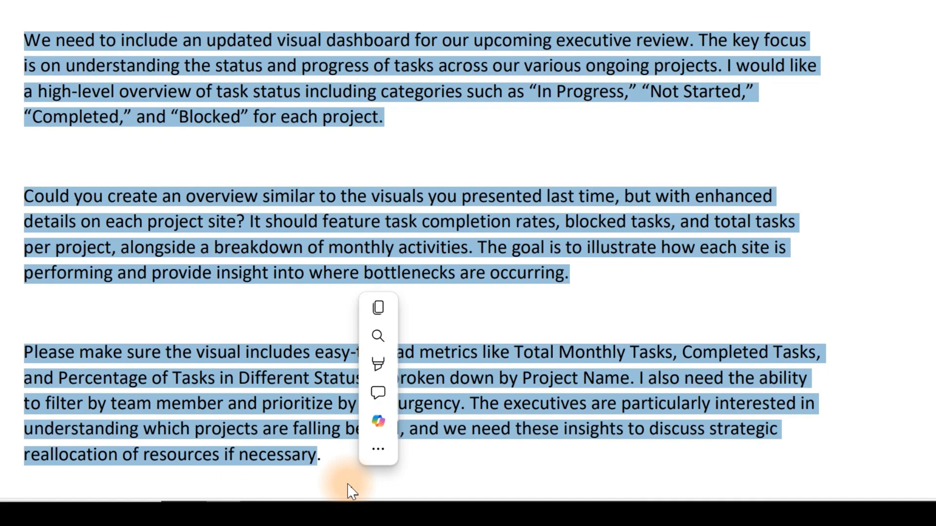
left_click(319, 273)
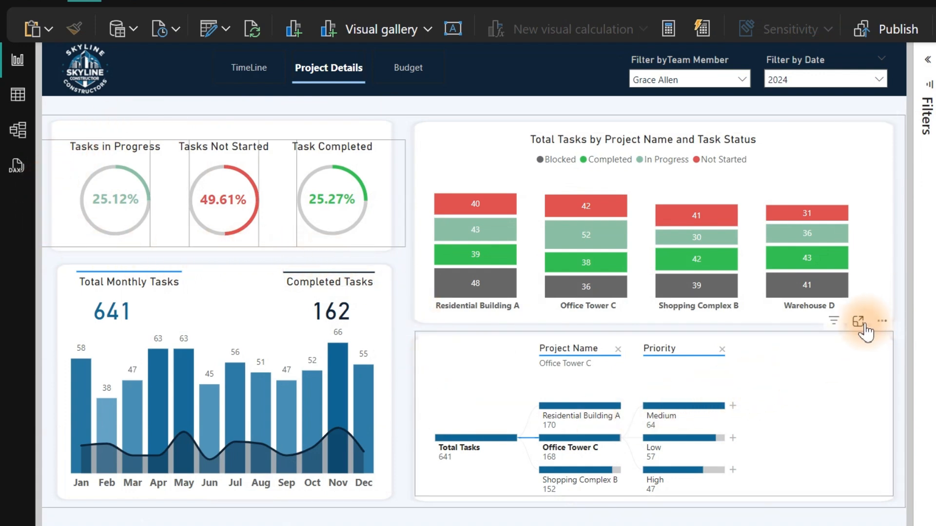
Show the Total Tasks decomposition tree in focus mode and break down Office Tower C's Medium priority tasks by Task Status.
left_click(858, 322)
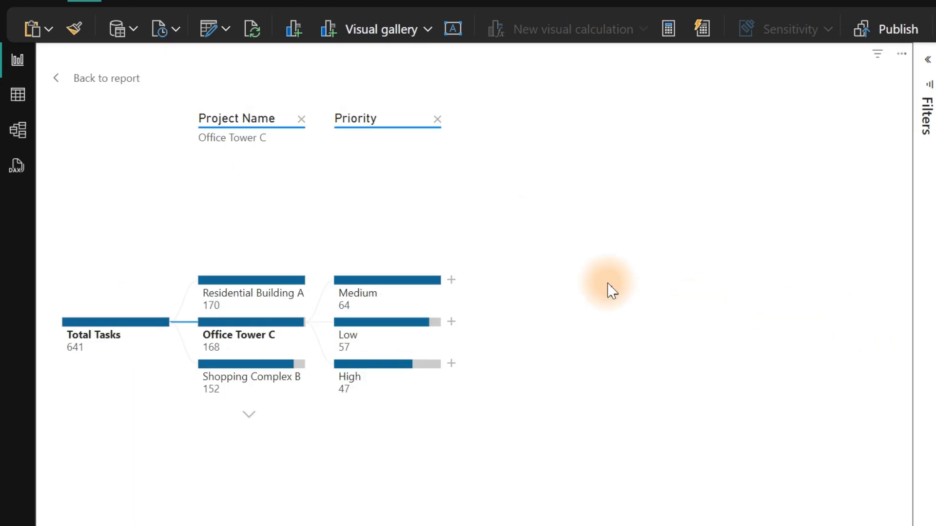
left_click(451, 274)
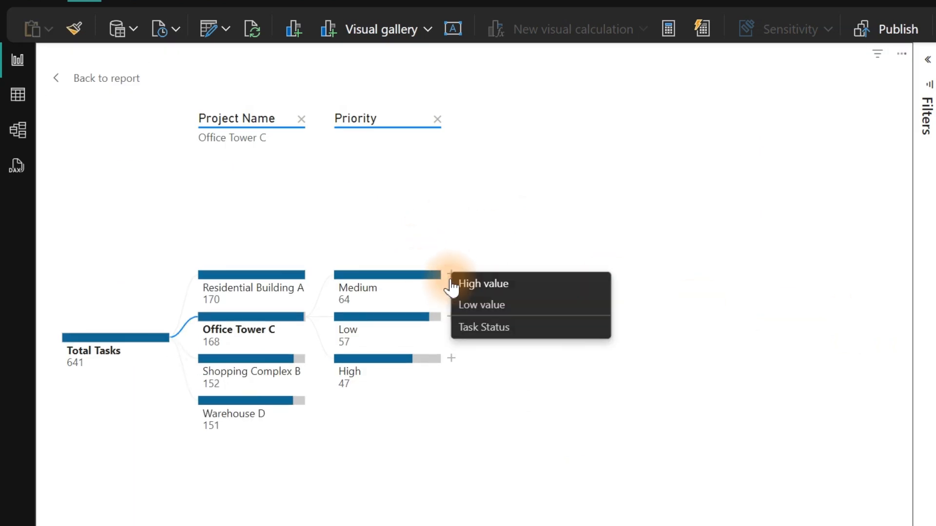
left_click(496, 333)
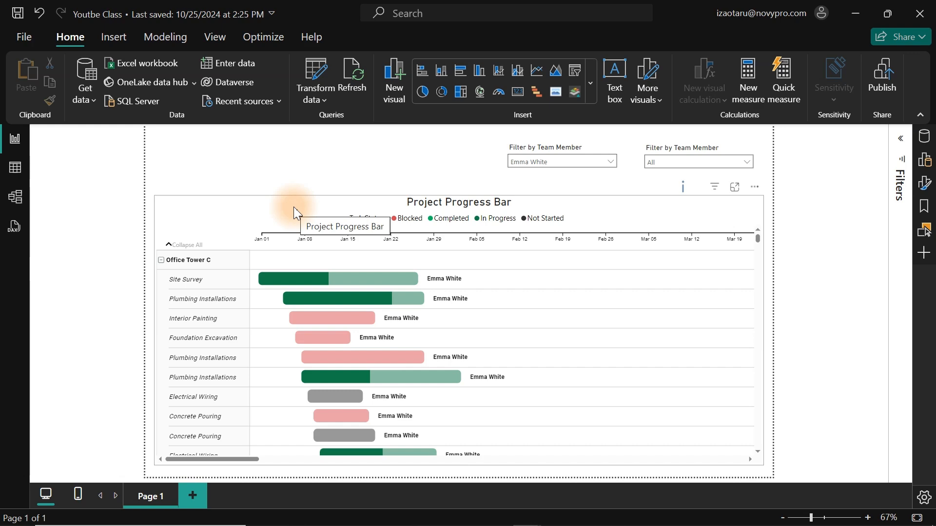
Examine which fields are assigned to the Project Progress Bar visual on Page 1.
left_click(925, 162)
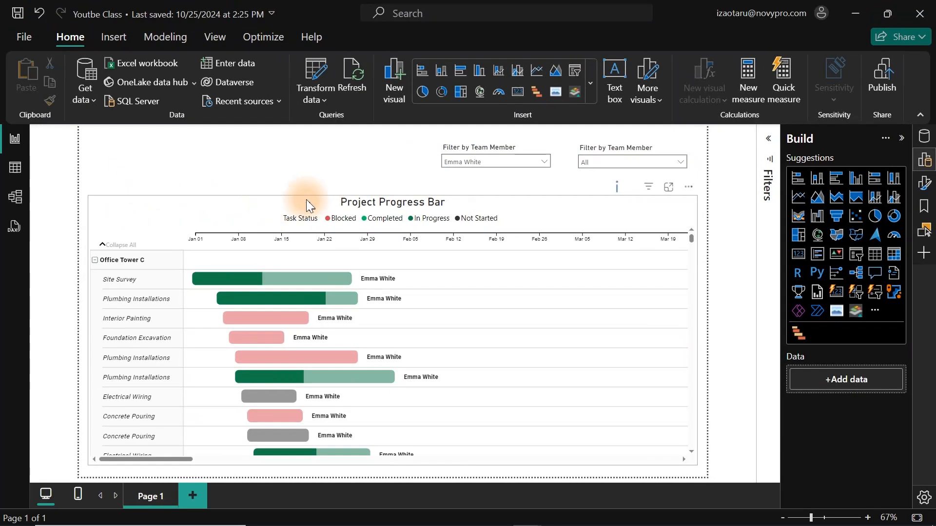
left_click(269, 247)
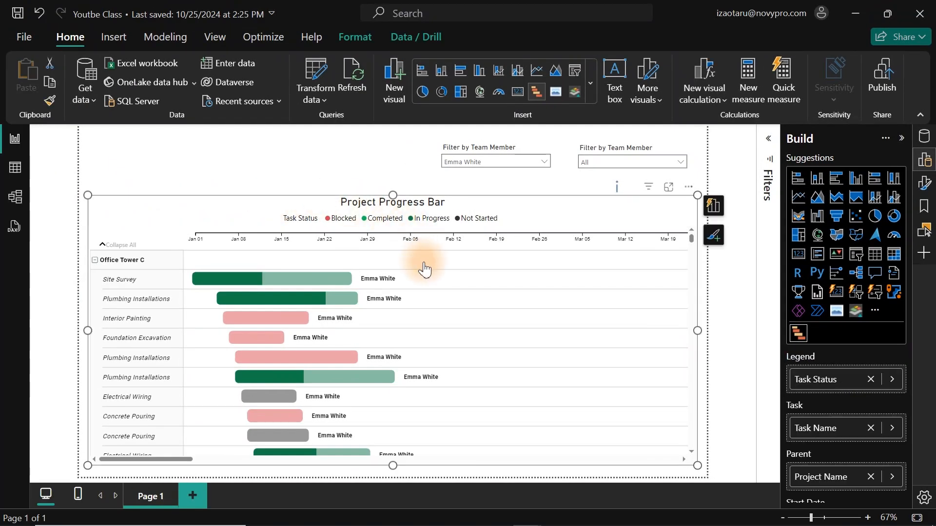
left_click(925, 159)
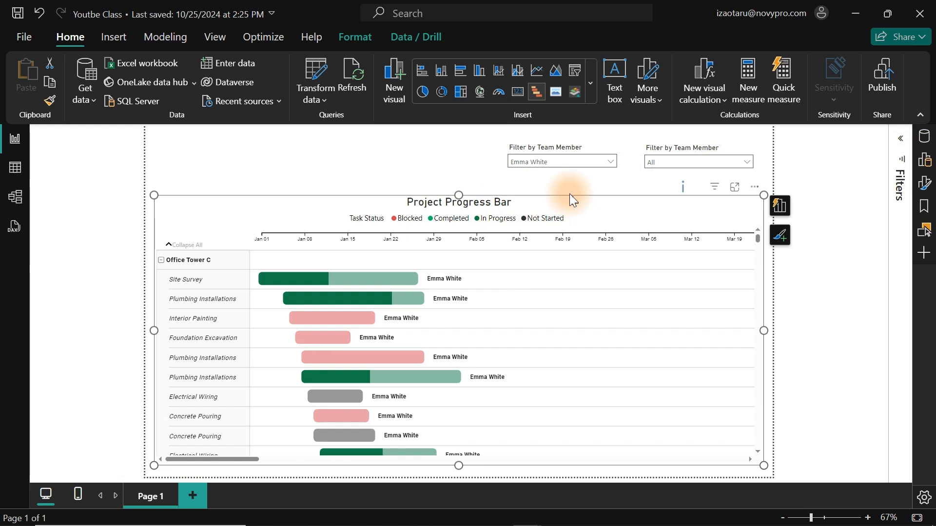
Hide the Project Progress Bar visual on Page 1, leaving only the two slicers displayed.
left_click(924, 239)
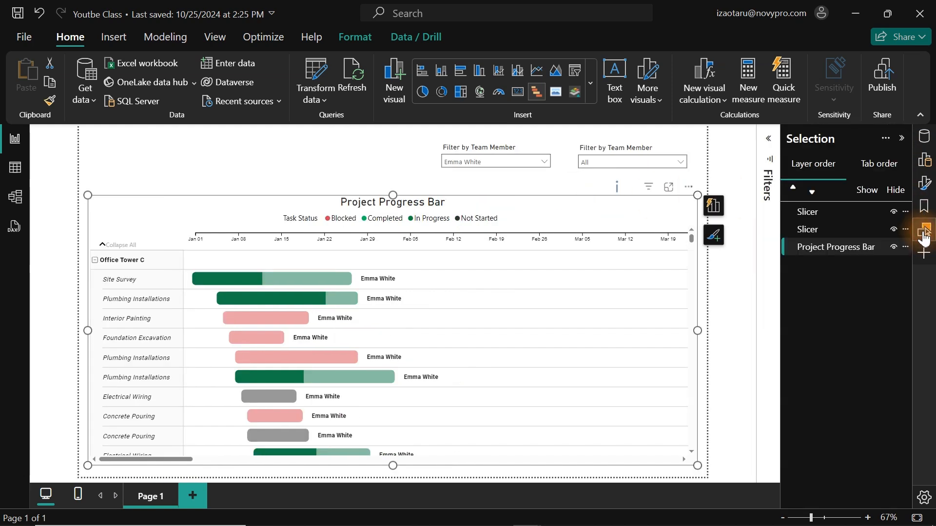
left_click(894, 247)
left_click(507, 240)
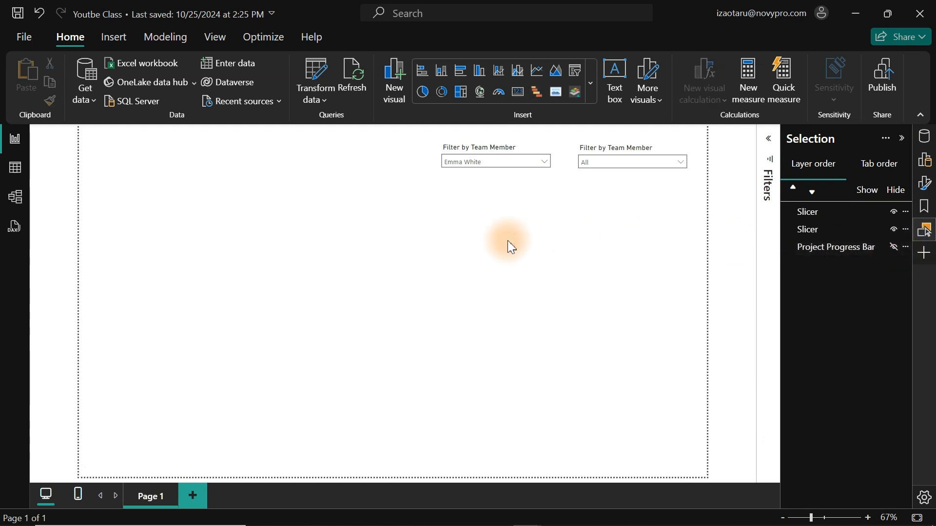
left_click(925, 230)
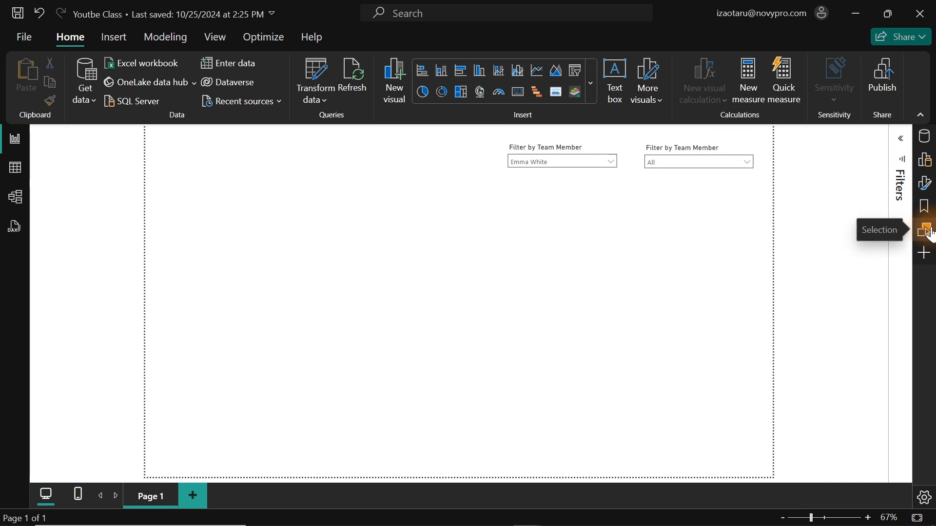
left_click(341, 226)
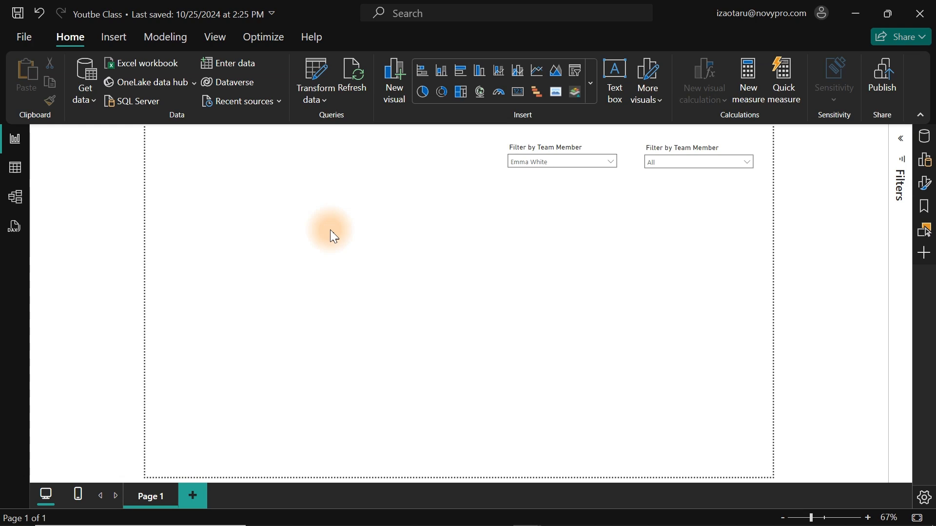
Examine the rows and columns of the Dataset table, including its Task Name column.
left_click(14, 169)
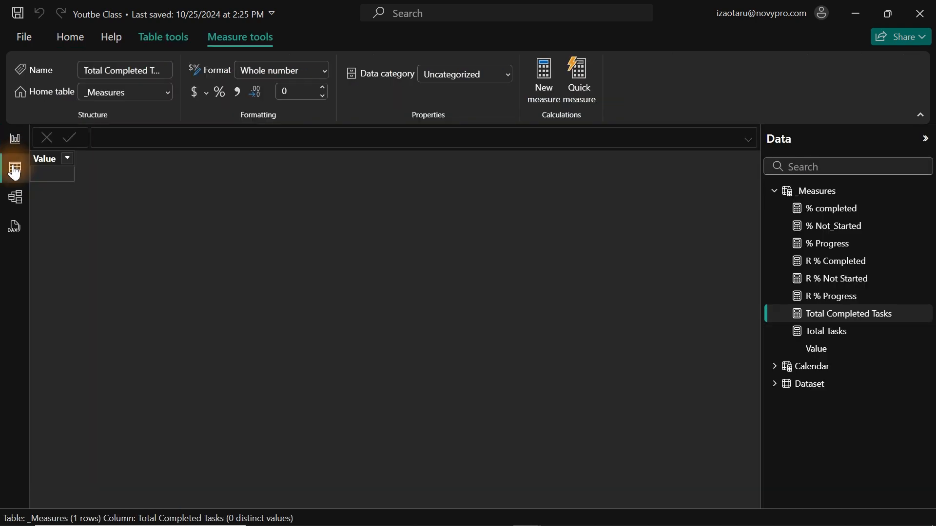
left_click(807, 384)
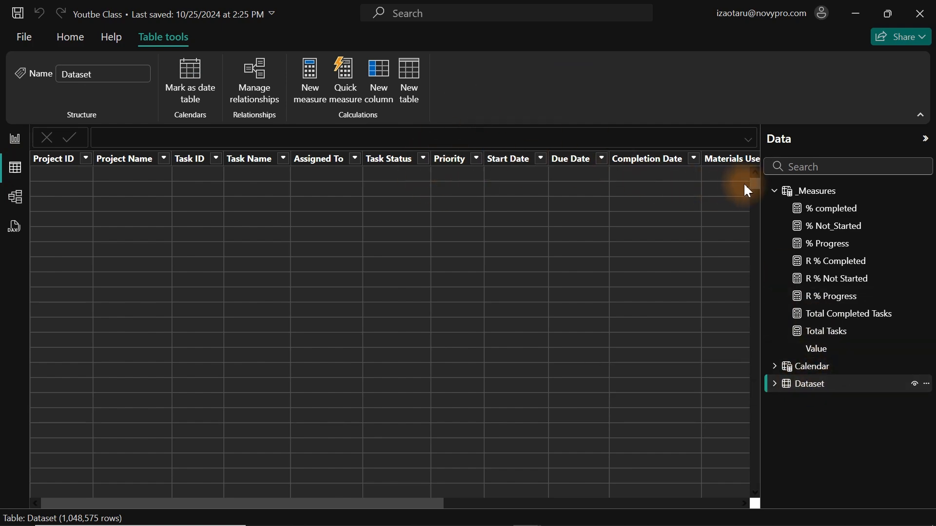
left_click_drag(756, 184, 753, 487)
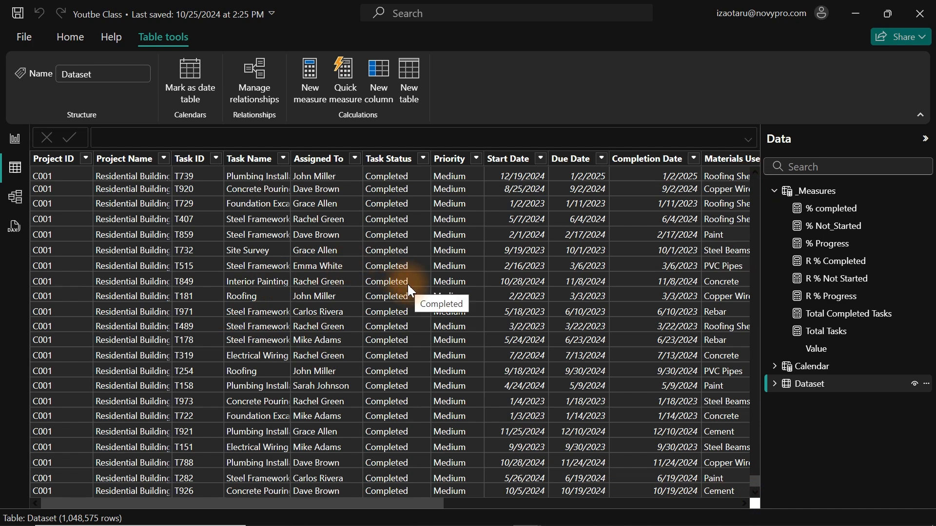
left_click_drag(388, 500, 266, 489)
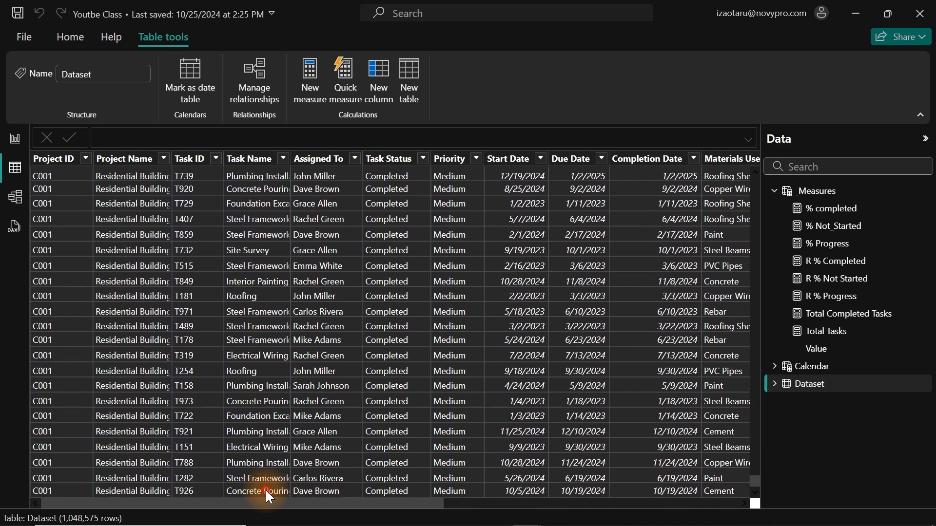
left_click(265, 489)
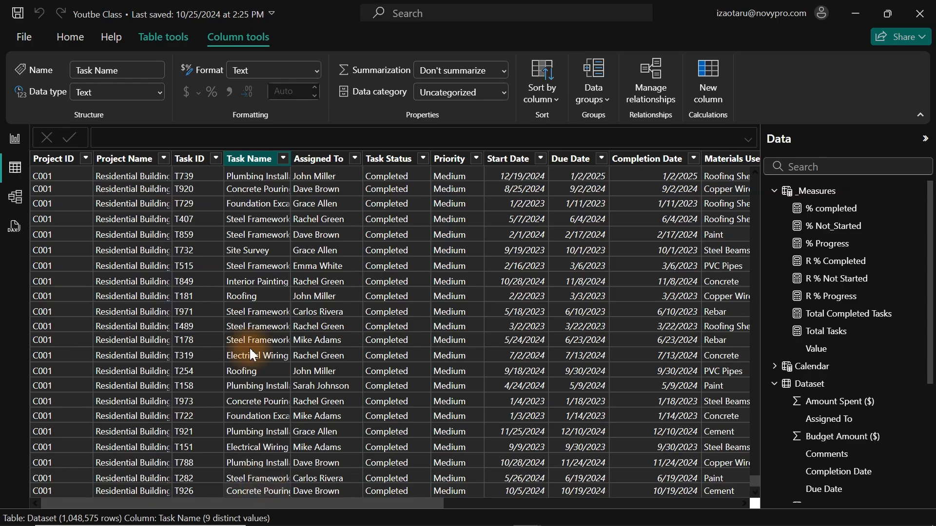
Return to the report page and show the formula of the Total Tasks measure in the _Measures table.
left_click(15, 140)
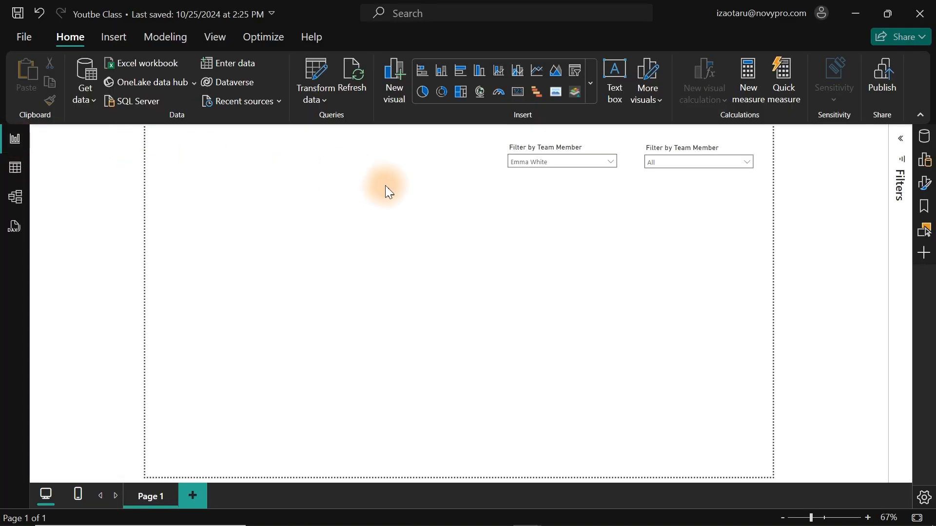
left_click(925, 138)
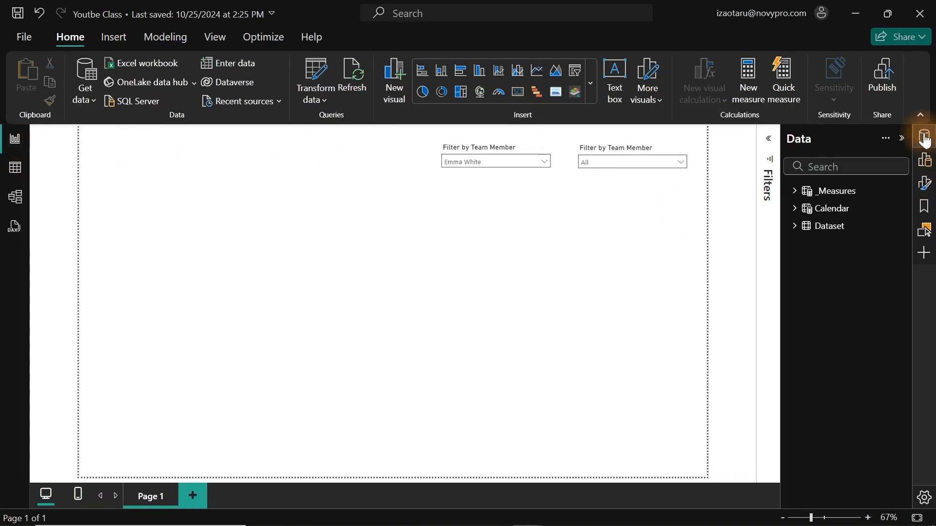
left_click(794, 191)
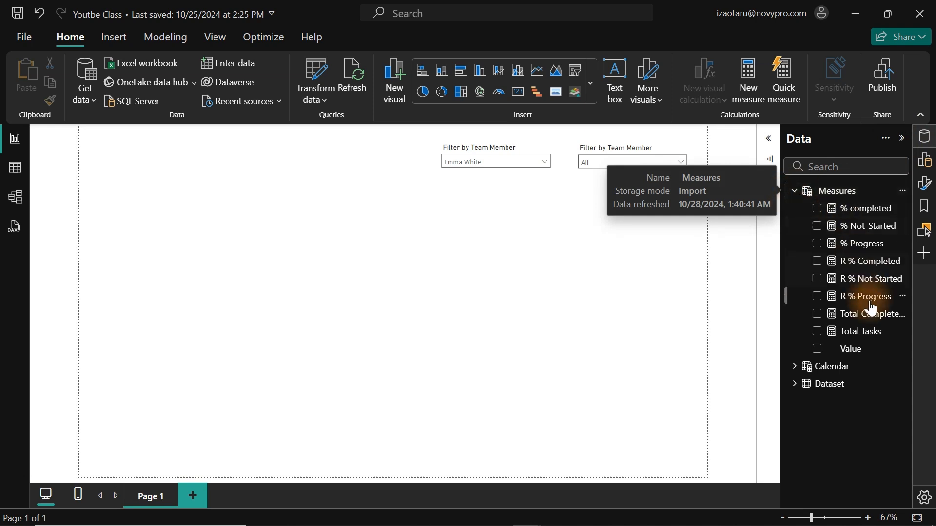
left_click(846, 334)
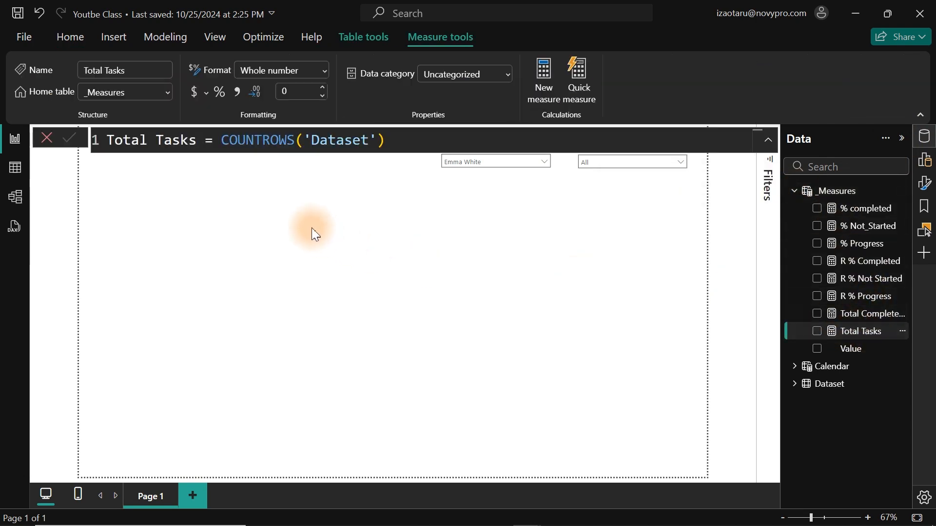
Enlarge the formula text of the Total Tasks measure for easier reading.
left_click(394, 139)
scroll(394, 139, "up", 5)
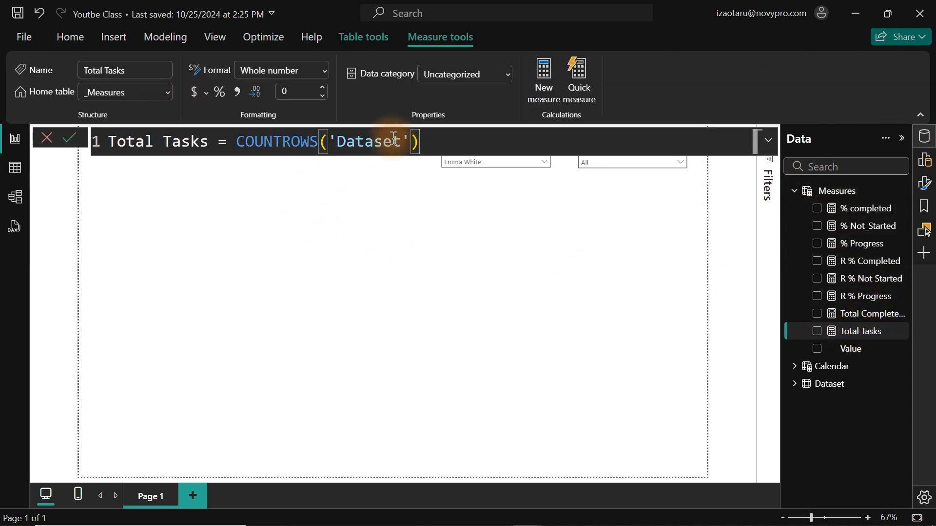
scroll(394, 139, "up", 1)
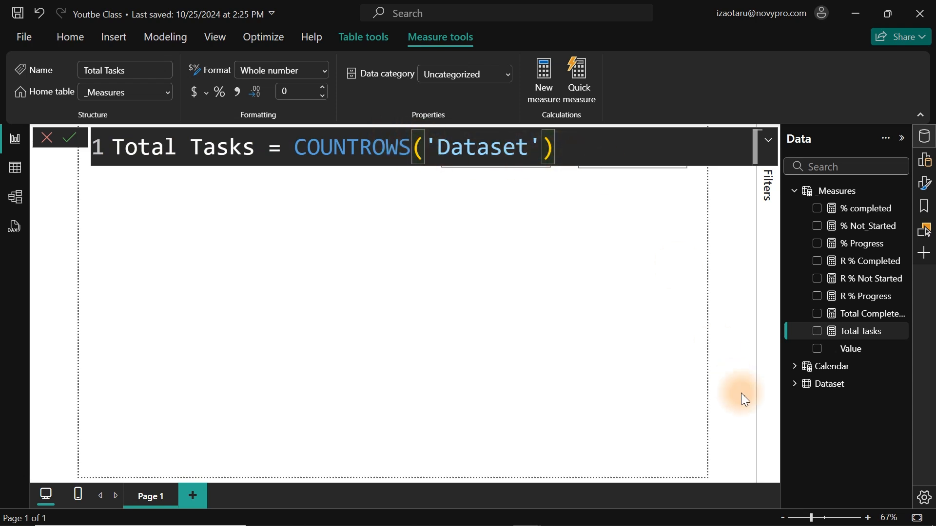
Add a card visual for the Total Tasks measure and format the measure with a thousands separator.
left_click(818, 332)
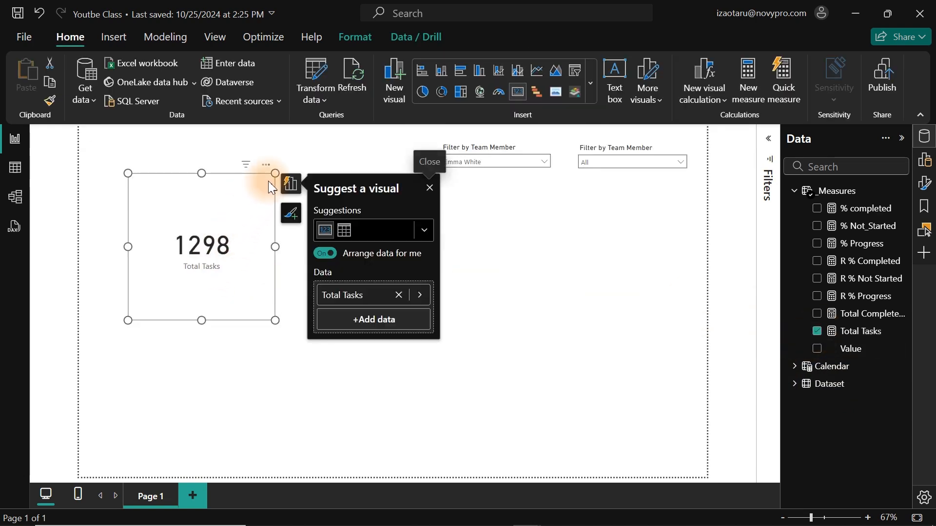
left_click(859, 331)
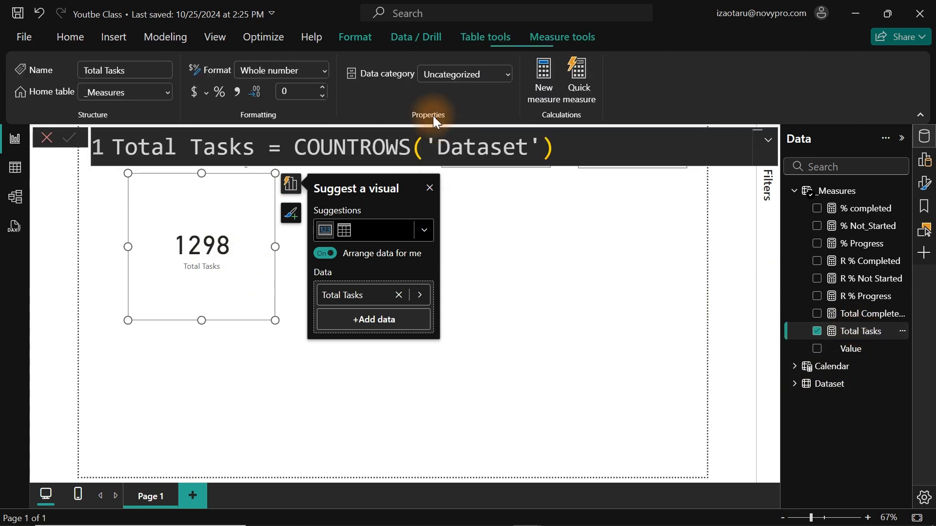
left_click(252, 286)
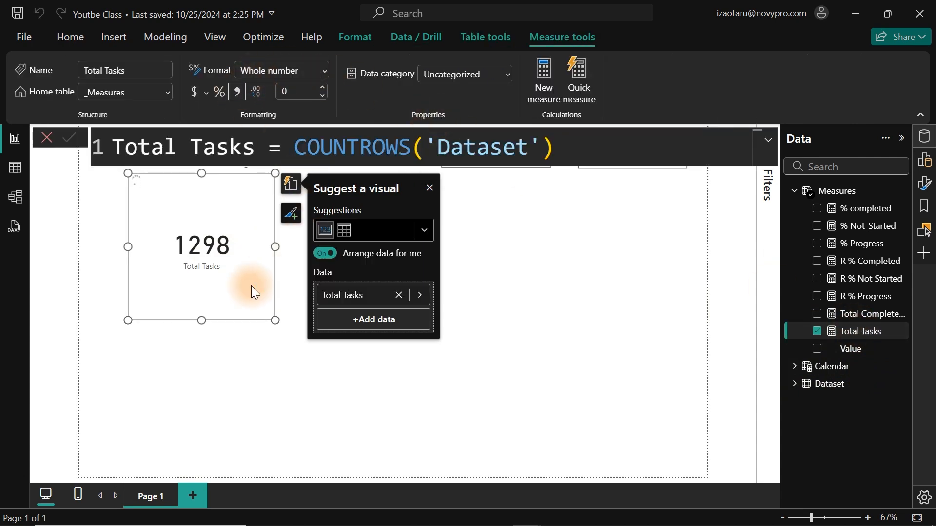
Move the Total Tasks card to the lower-left corner of the report page and shrink it to a compact size.
left_click_drag(188, 253, 158, 415)
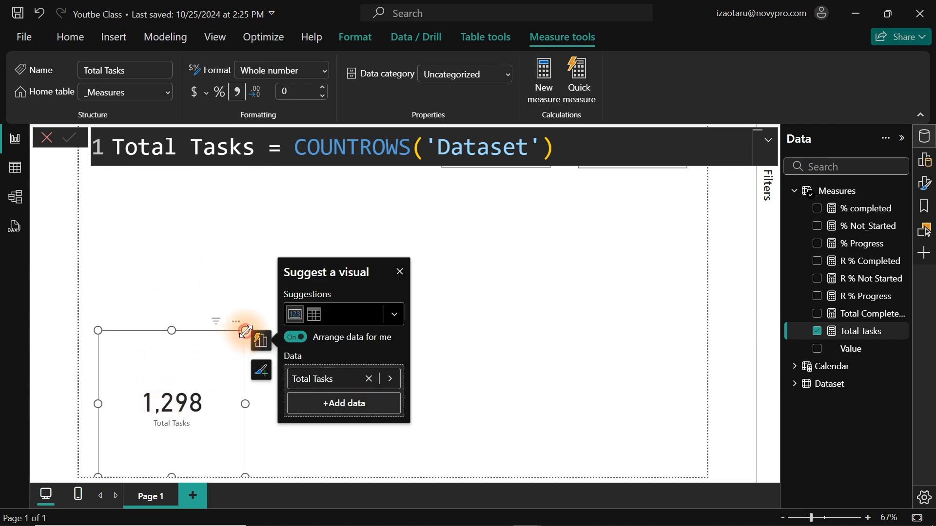
left_click_drag(245, 331, 226, 420)
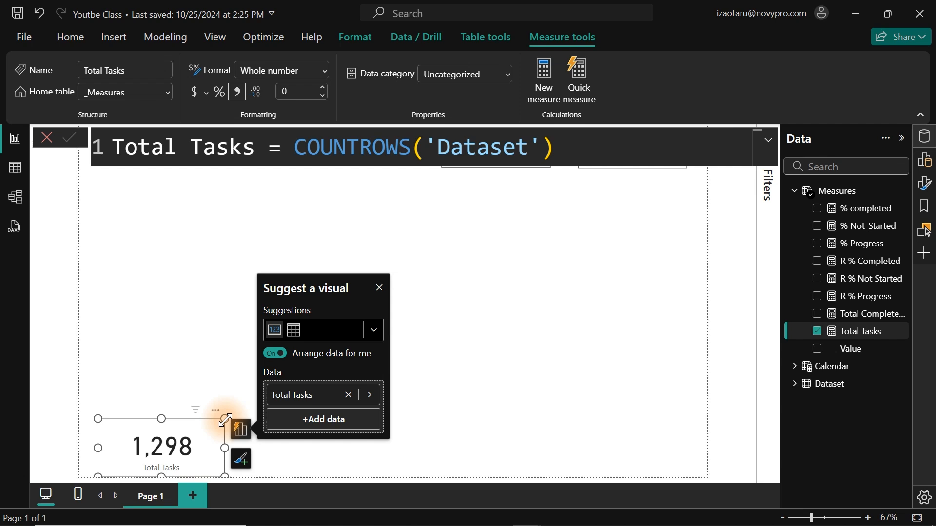
left_click(238, 252)
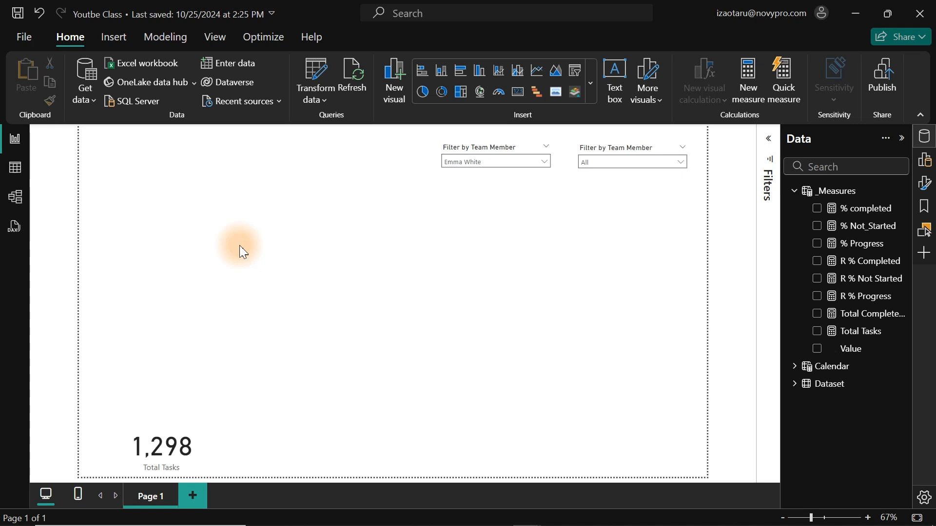
Insert a donut chart on Page 1, enlarge it and place it in the middle of the page.
left_click(439, 95)
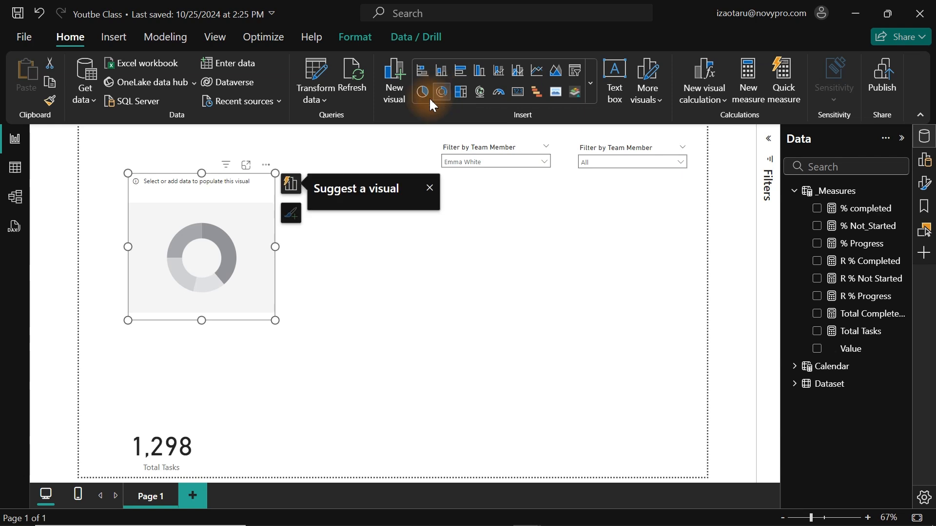
left_click_drag(271, 324, 530, 428)
left_click_drag(328, 337, 388, 347)
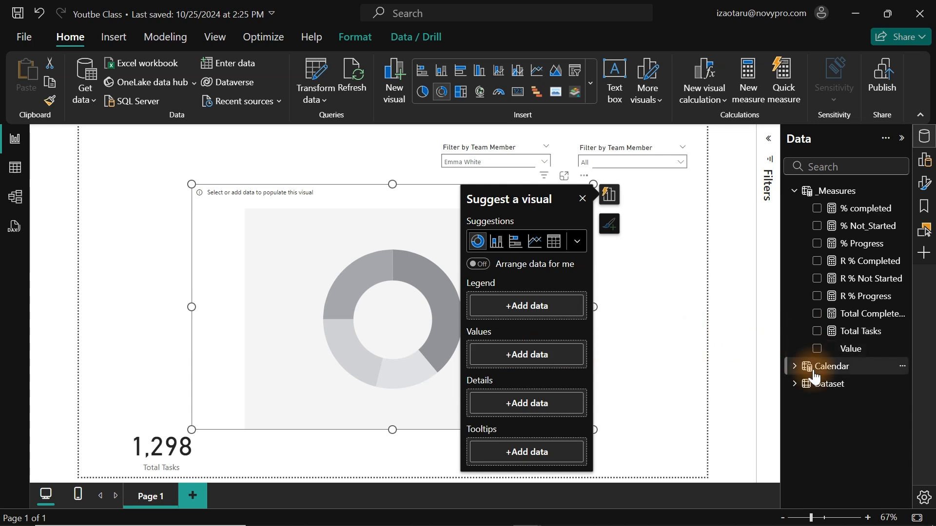
Add the % completed and R % Completed measures as values of the donut chart.
left_click(818, 210)
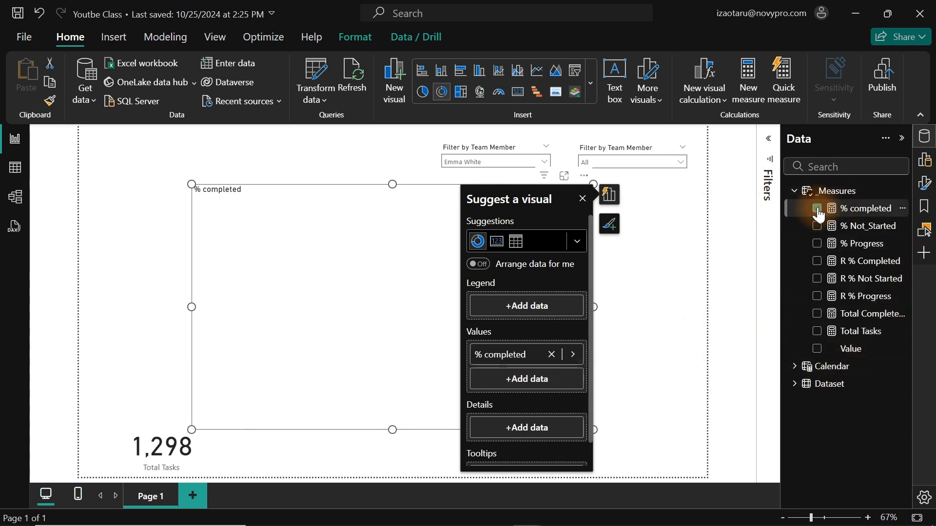
left_click(818, 266)
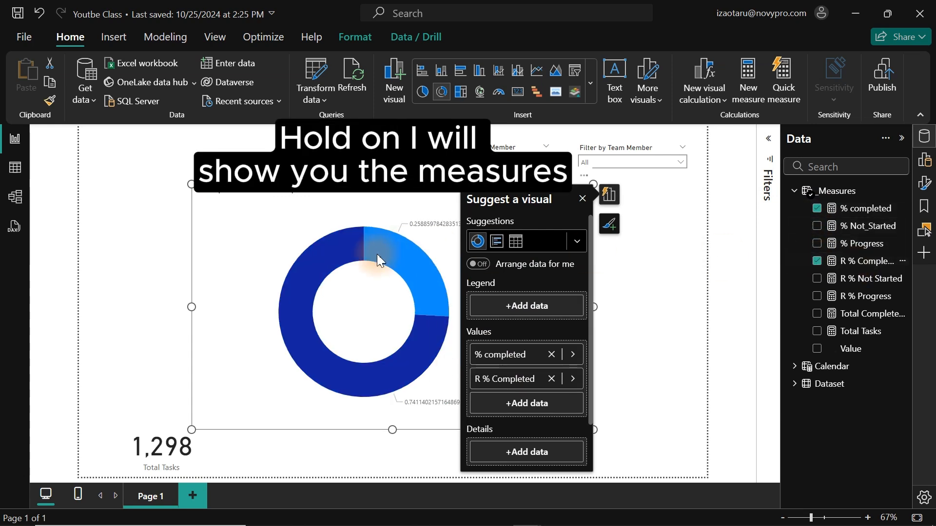
mouse_move(377, 255)
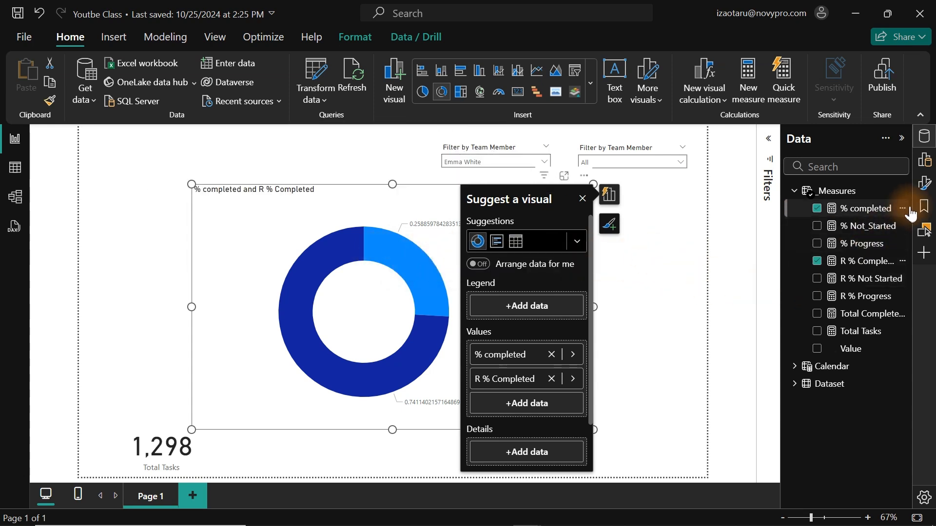
Set the donut chart's % completed slice to the custom green #0ABF64.
left_click(923, 184)
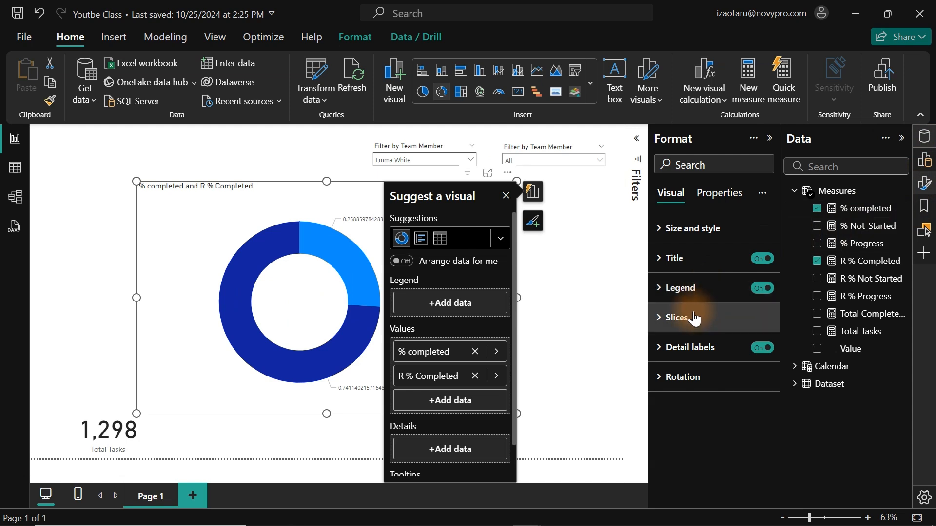
left_click(693, 319)
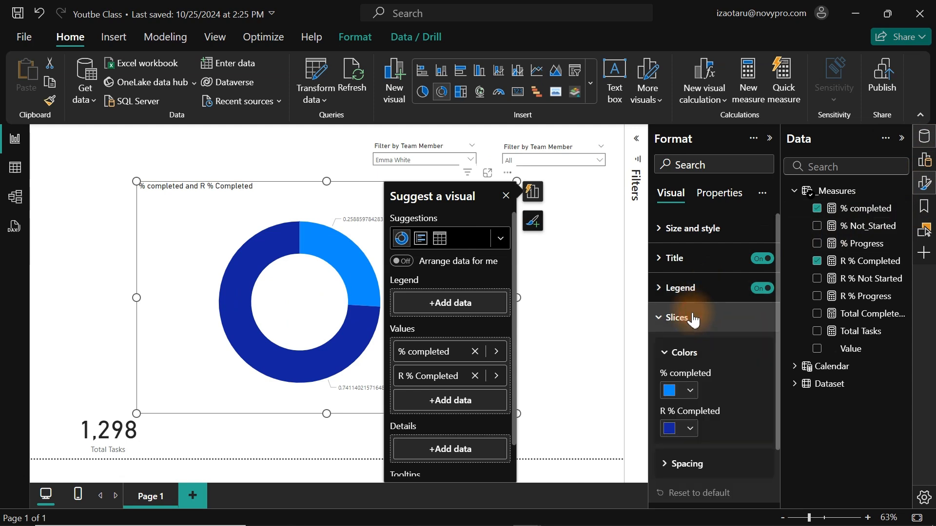
left_click(690, 393)
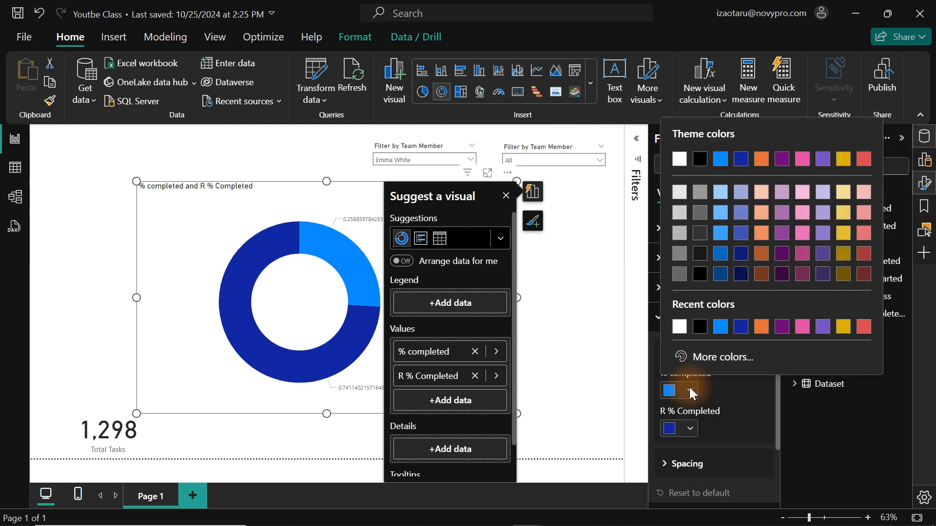
left_click(730, 362)
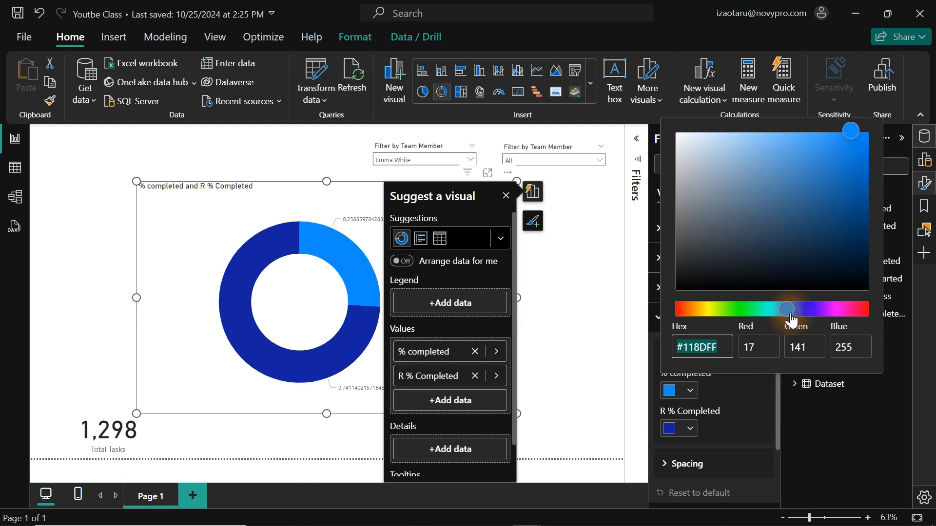
left_click_drag(790, 319, 756, 315)
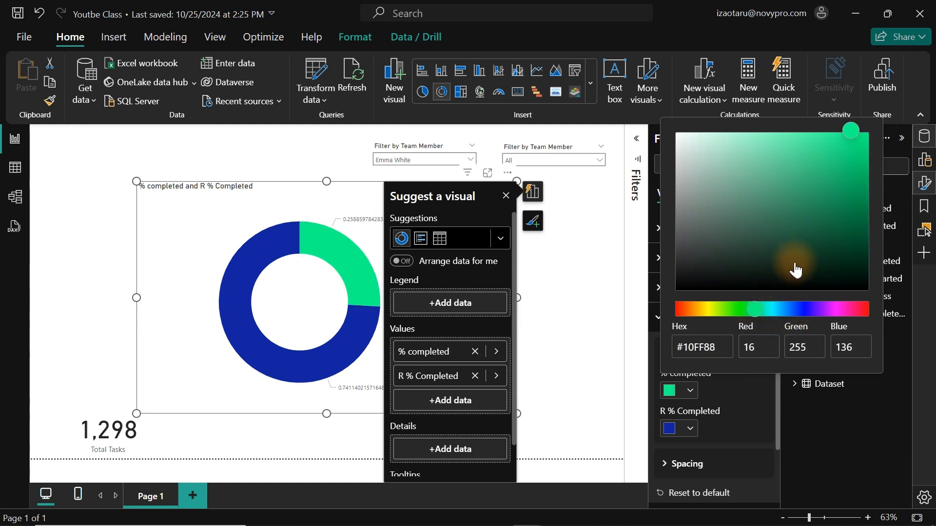
left_click(859, 208)
left_click(859, 197)
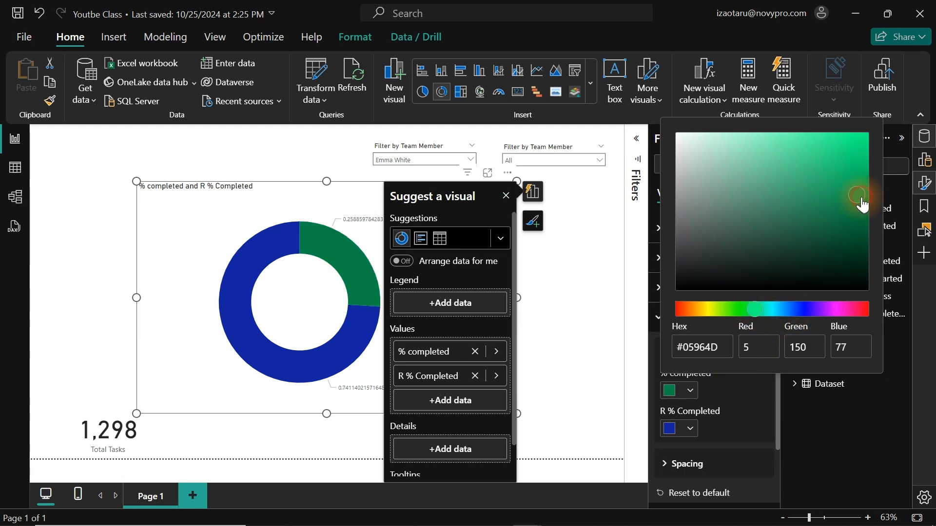
left_click_drag(862, 204, 859, 180)
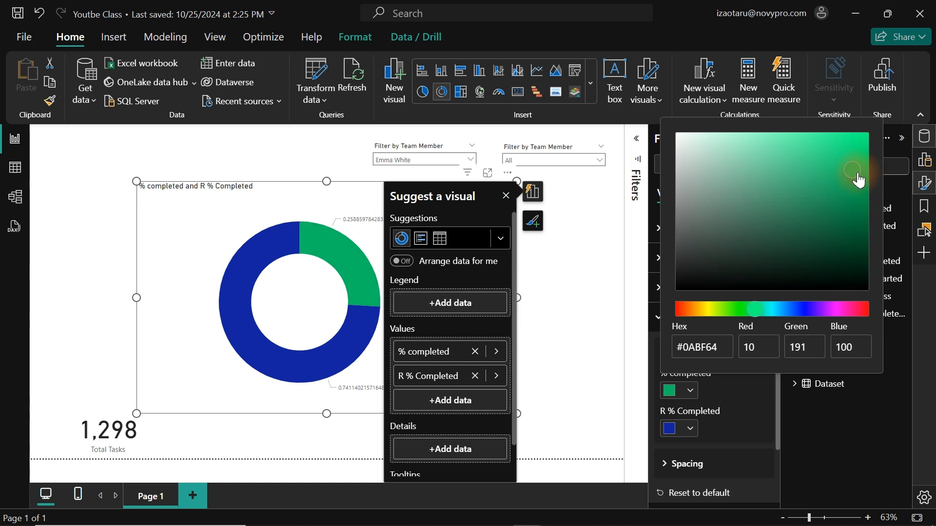
left_click(757, 420)
Set the donut chart's R % Completed slice to light grey and dismiss the visual suggestions.
left_click(691, 429)
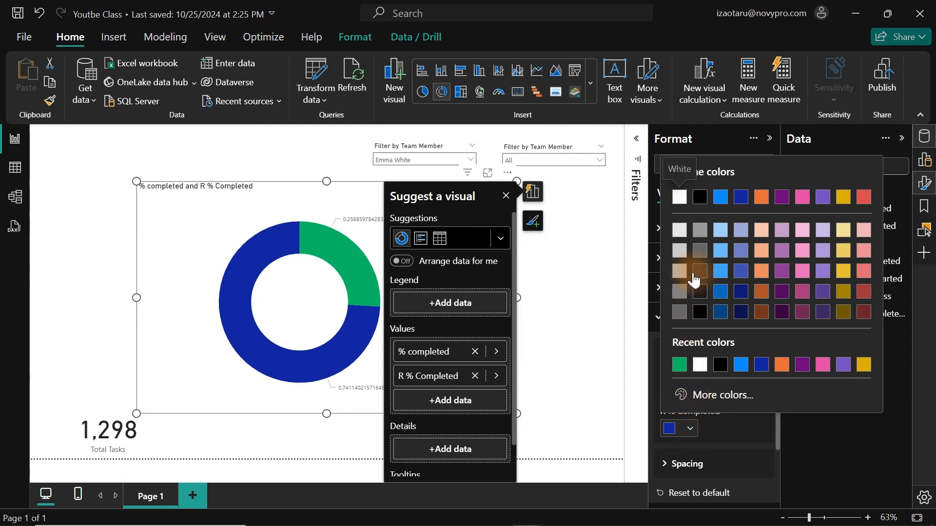
left_click(680, 252)
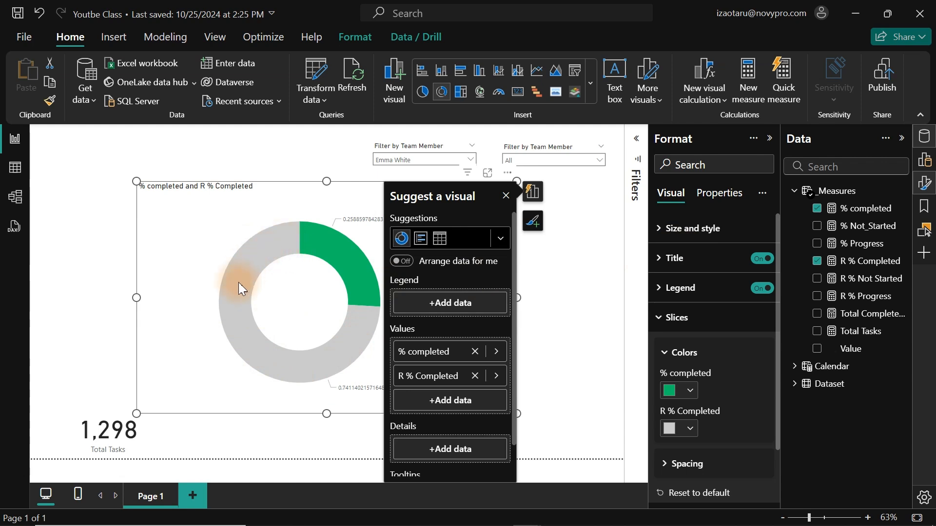
left_click(506, 196)
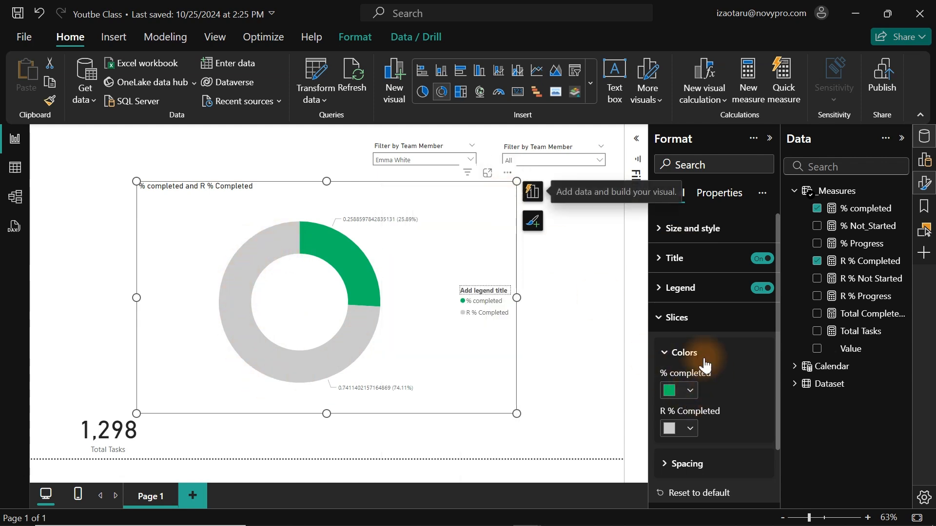
Set the inner radius of the donut chart's slices to 95%.
left_click(690, 465)
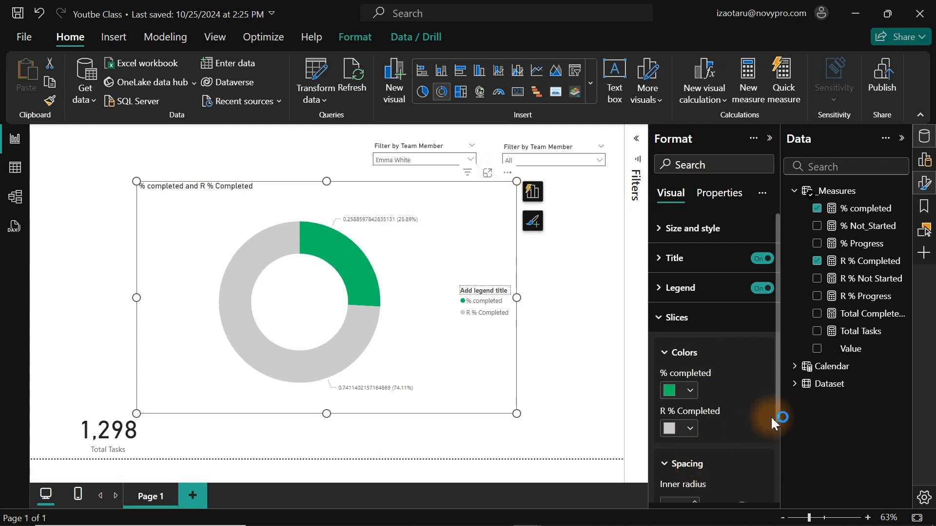
left_click_drag(776, 345, 703, 413)
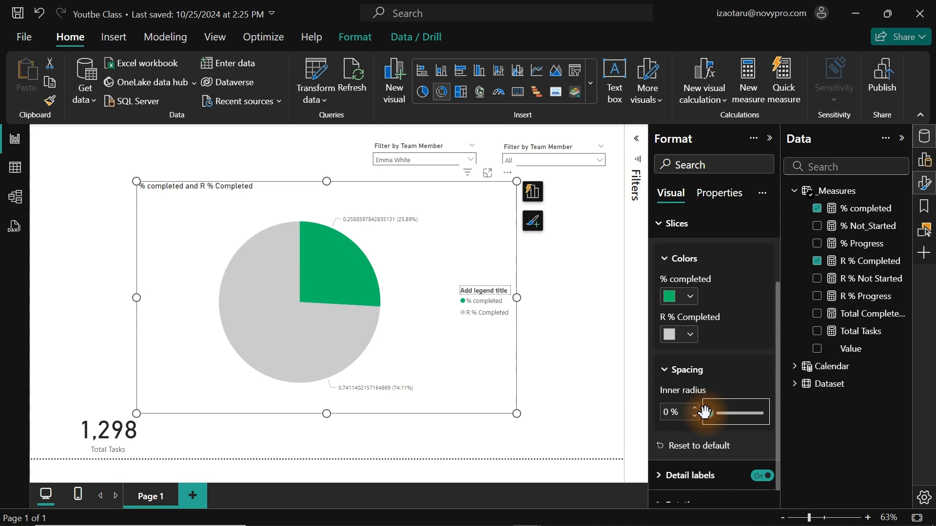
left_click_drag(670, 413, 661, 411)
type("90")
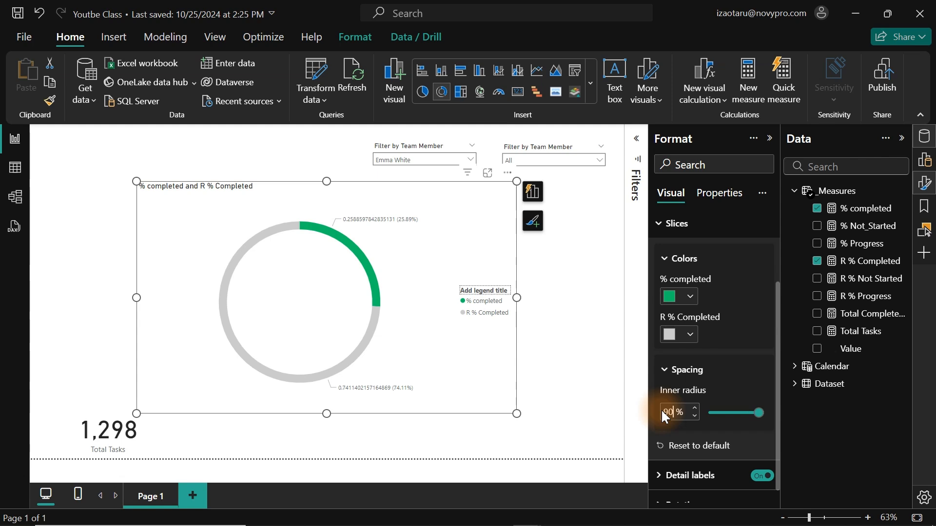
key("BackSpace")
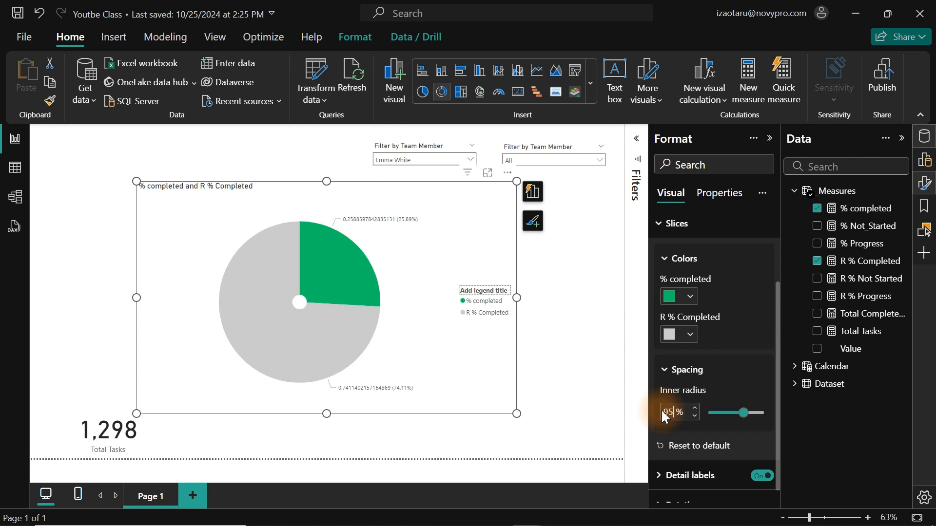
type("5")
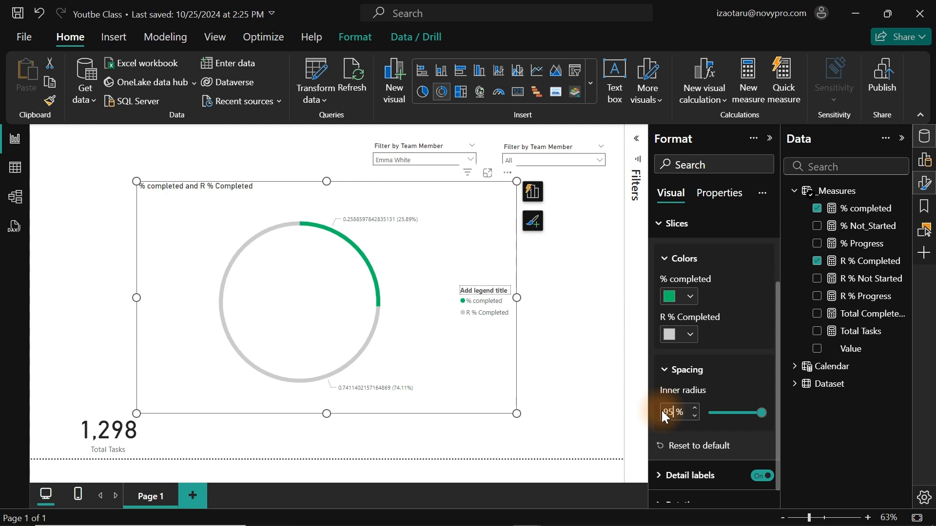
Turn off the donut chart's detail labels, legend and title.
left_click(681, 233)
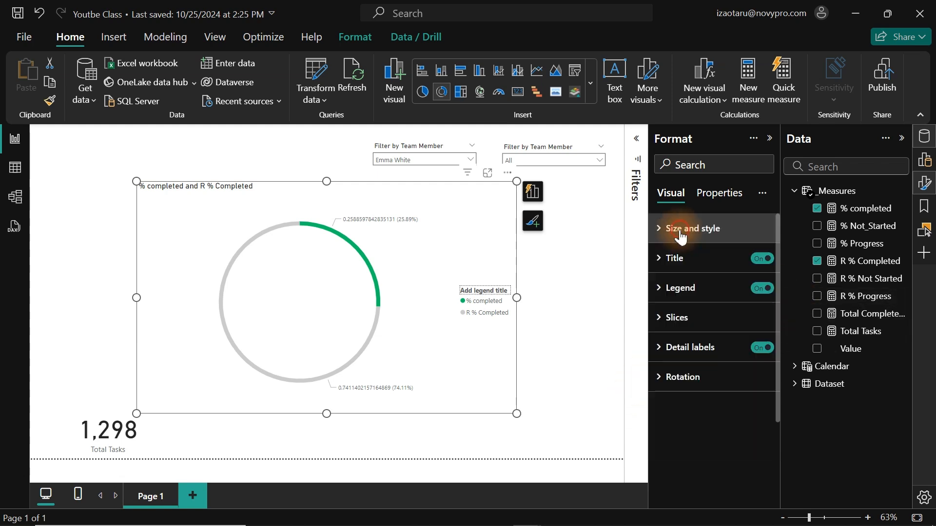
left_click(766, 348)
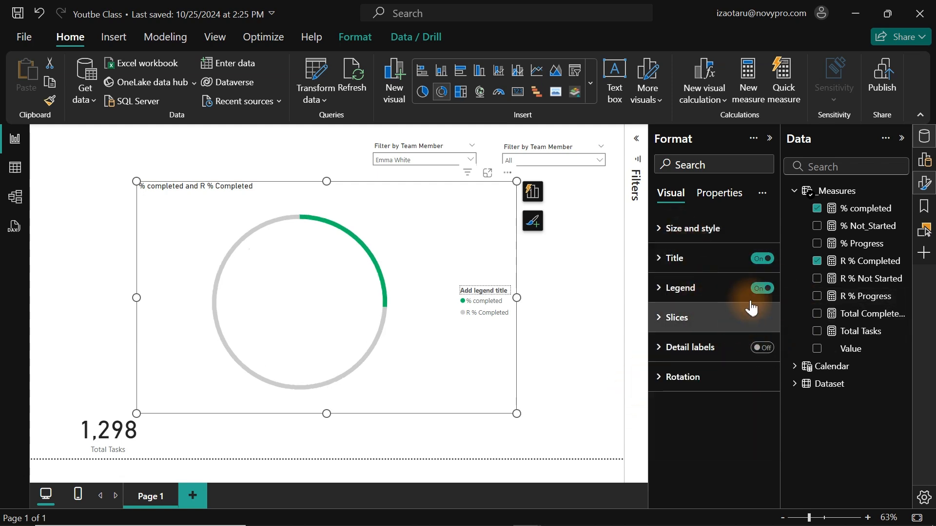
left_click(762, 289)
left_click(764, 259)
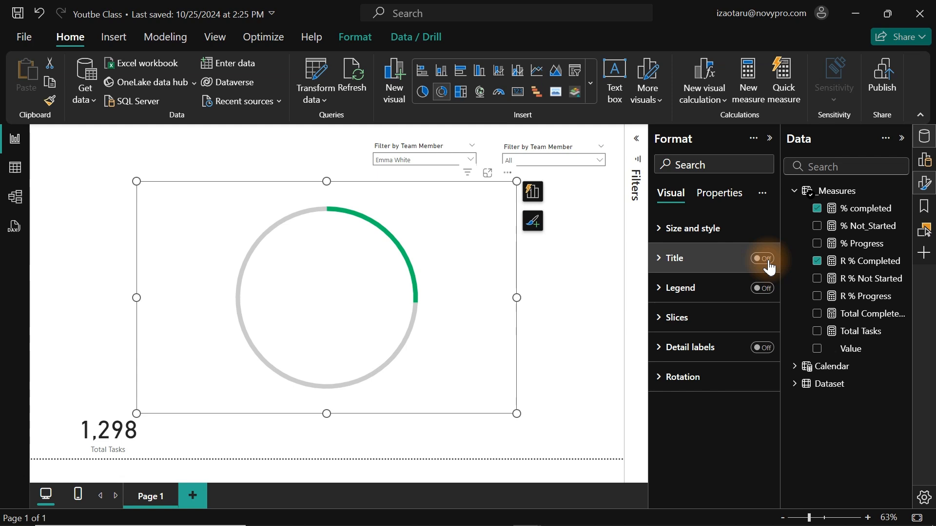
Show the formula of the % completed measure and examine its DIVIDE and CALCULATE expression.
left_click(870, 210)
left_click(503, 200)
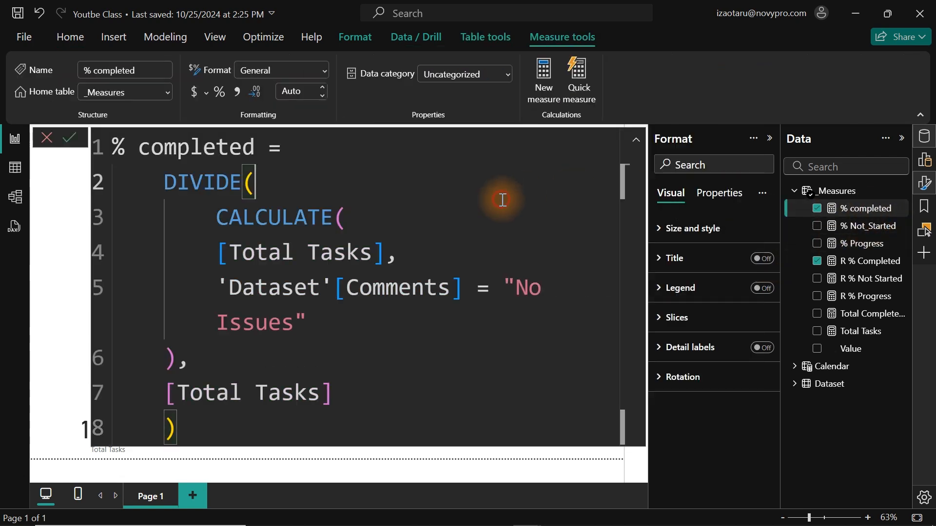
scroll(502, 200, "down", 4)
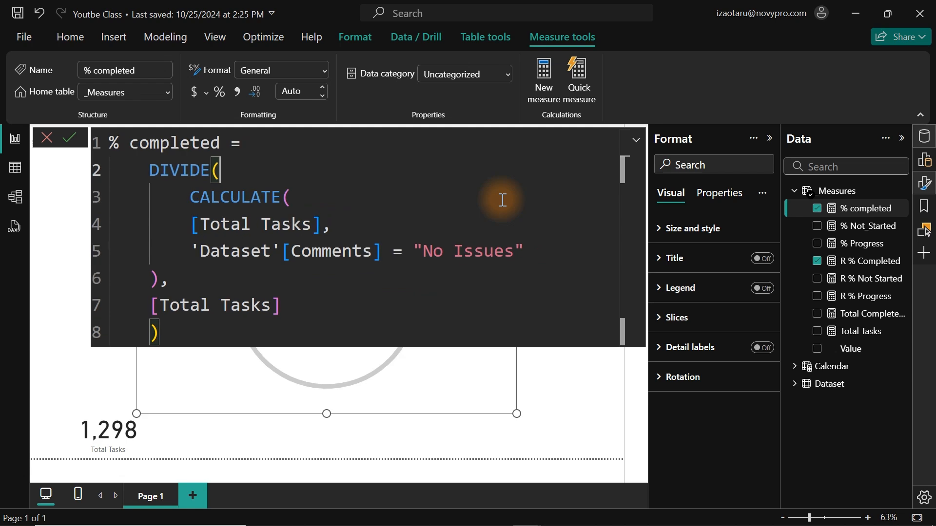
left_click_drag(140, 170, 337, 295)
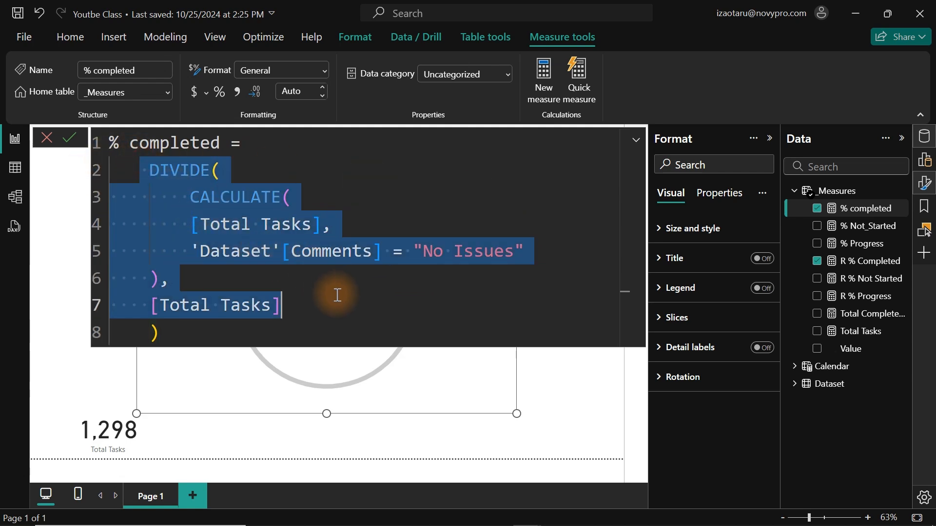
left_click(149, 170)
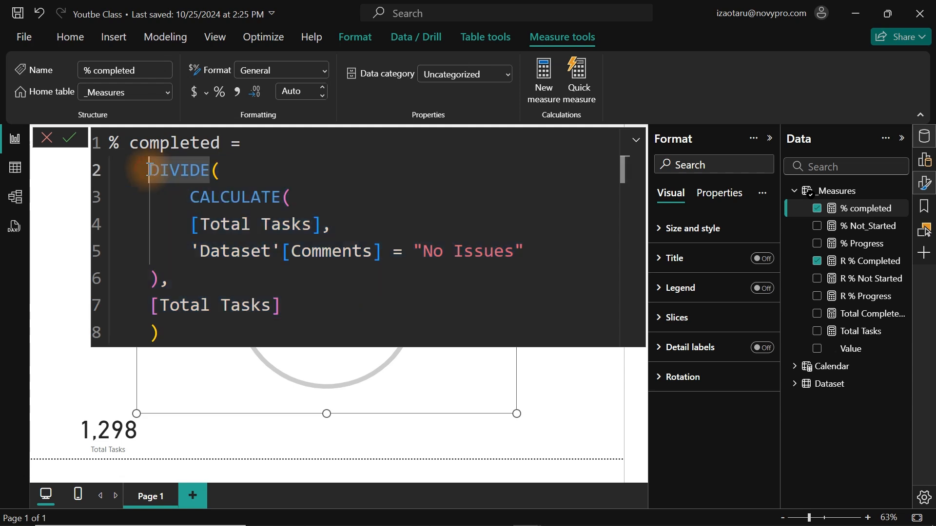
Examine the parts of the % completed formula: the CALCULATE numerator, its "No Issues" Comments filter and the [Total Tasks] denominator.
left_click(187, 196)
left_click_drag(187, 196, 332, 224)
left_click_drag(183, 251, 537, 243)
left_click(373, 252)
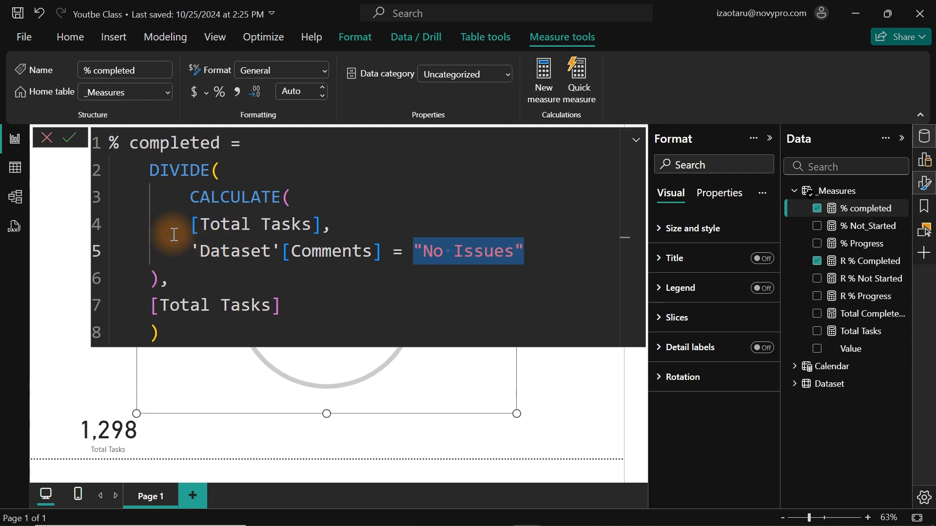
left_click_drag(136, 300, 294, 303)
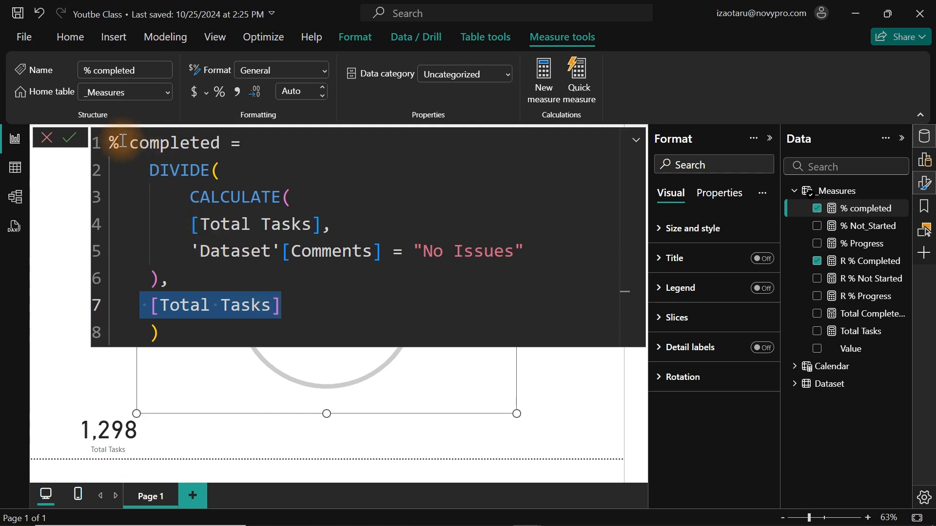
left_click_drag(110, 142, 331, 324)
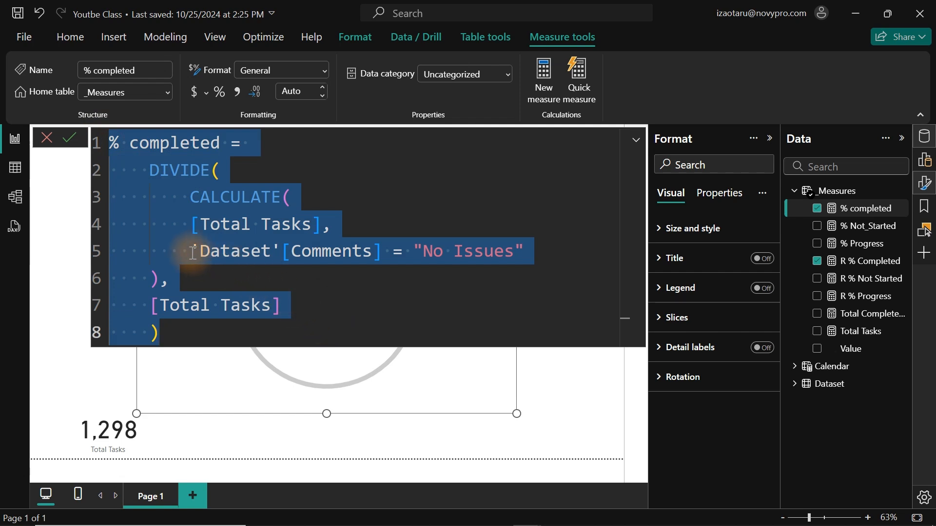
List the distinct values of the Comments column in the Dataset table, then return to the report page.
left_click(318, 252)
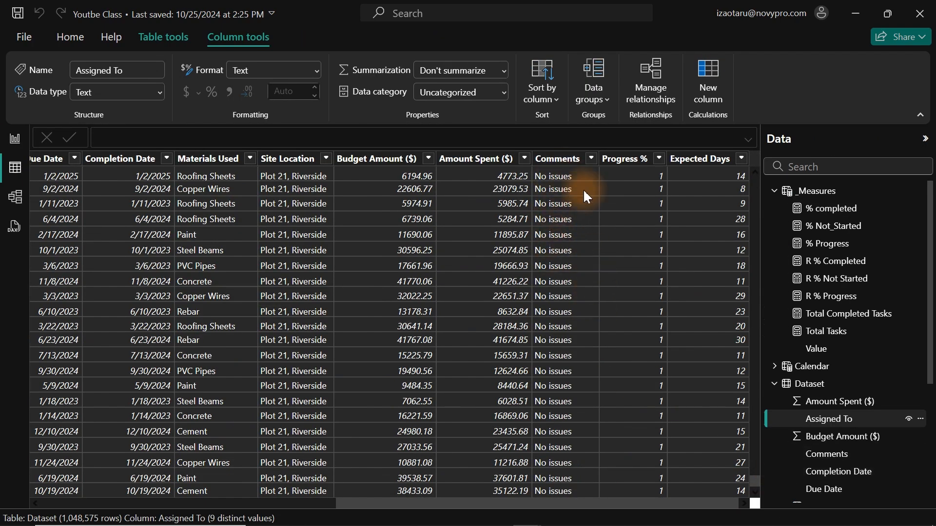
left_click(592, 159)
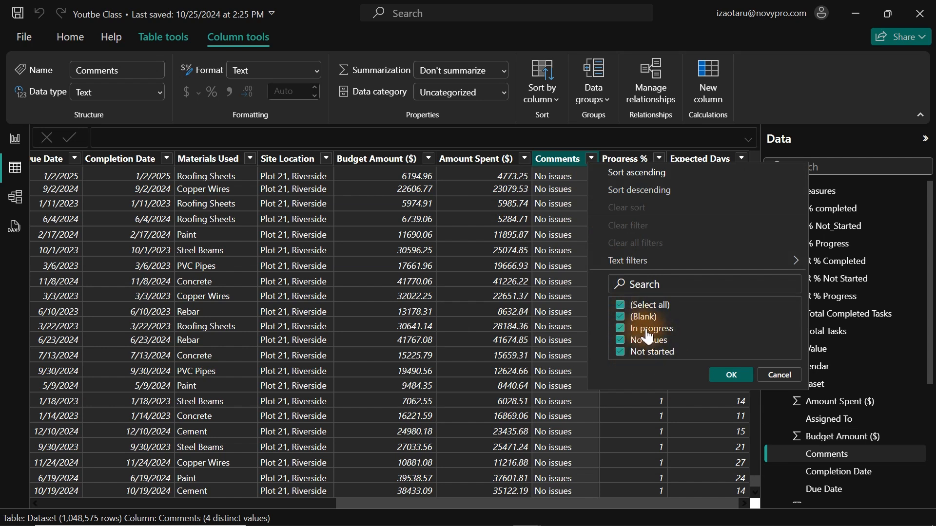
left_click(15, 140)
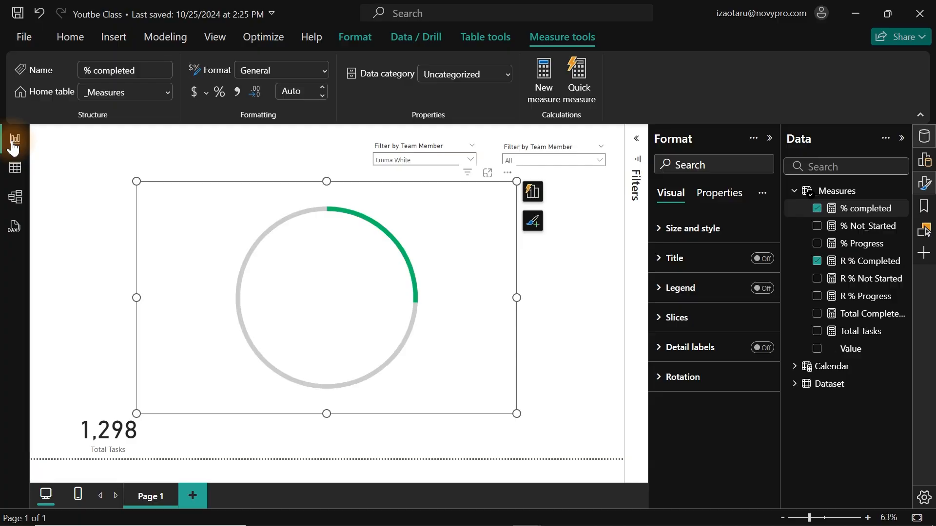
Select the donut chart and show the formula of its R % Completed measure.
left_click(455, 223)
left_click(362, 207)
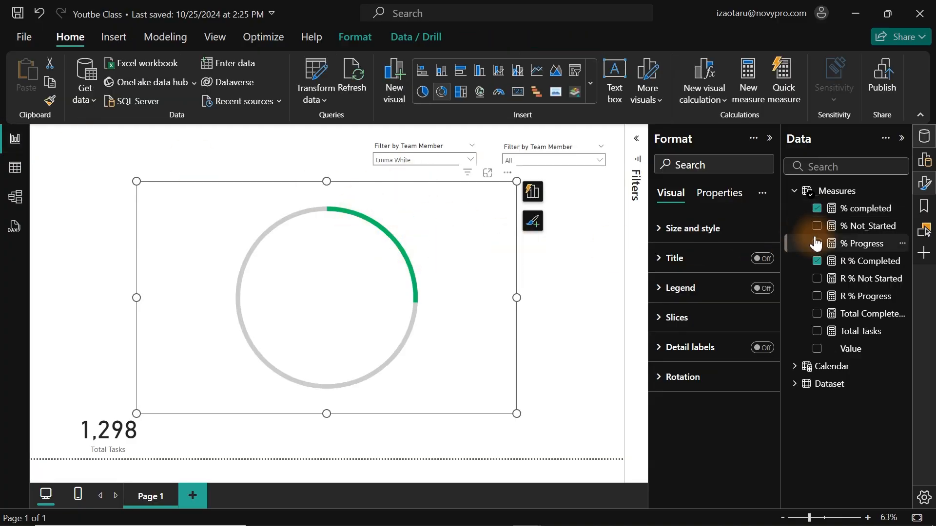
left_click(867, 264)
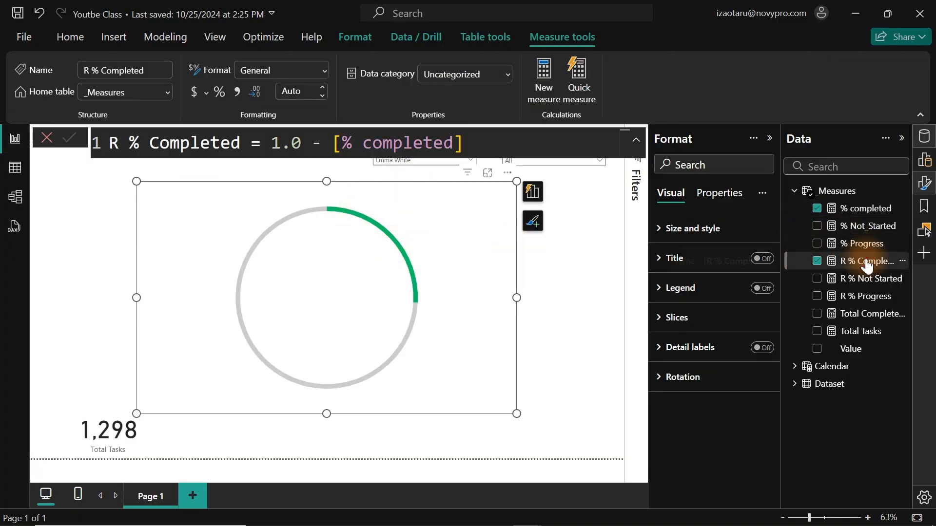
Add a card for the % completed measure beside the donut chart and format the measure as a percentage.
left_click(580, 262)
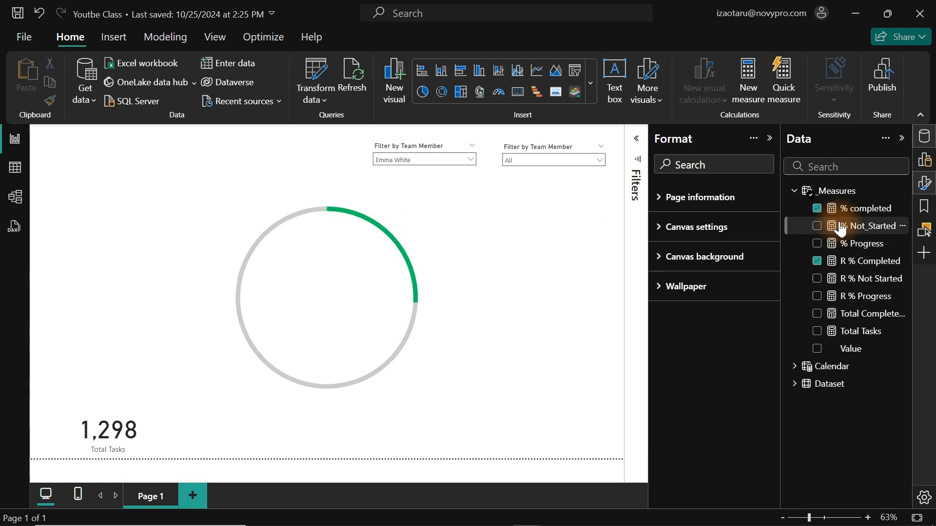
left_click(816, 209)
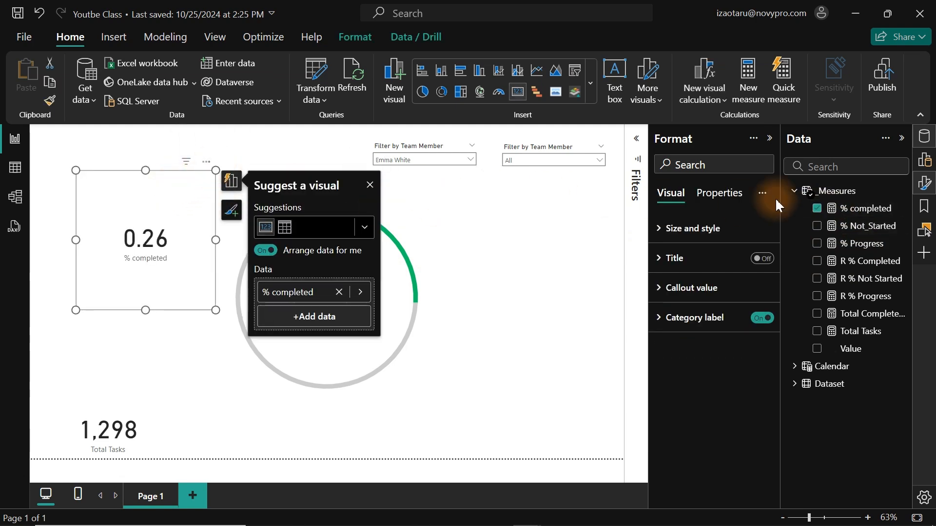
left_click(861, 209)
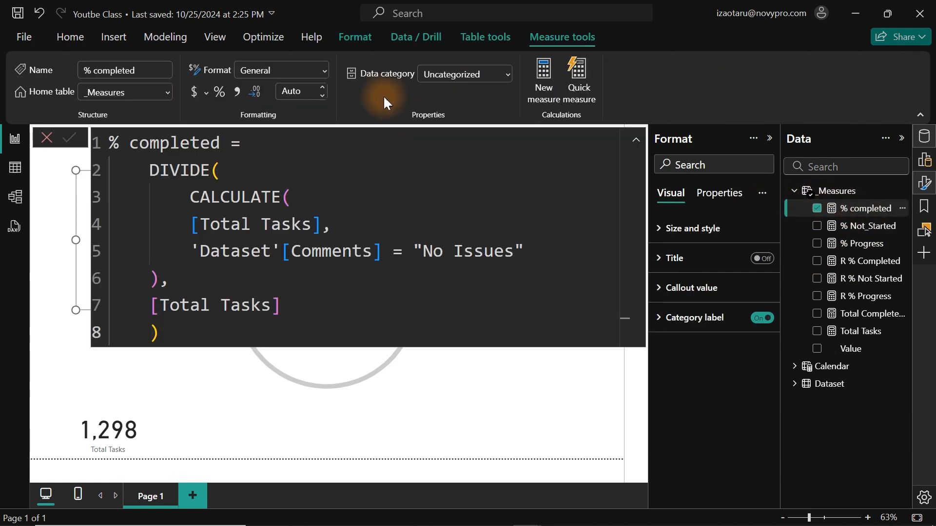
left_click(220, 92)
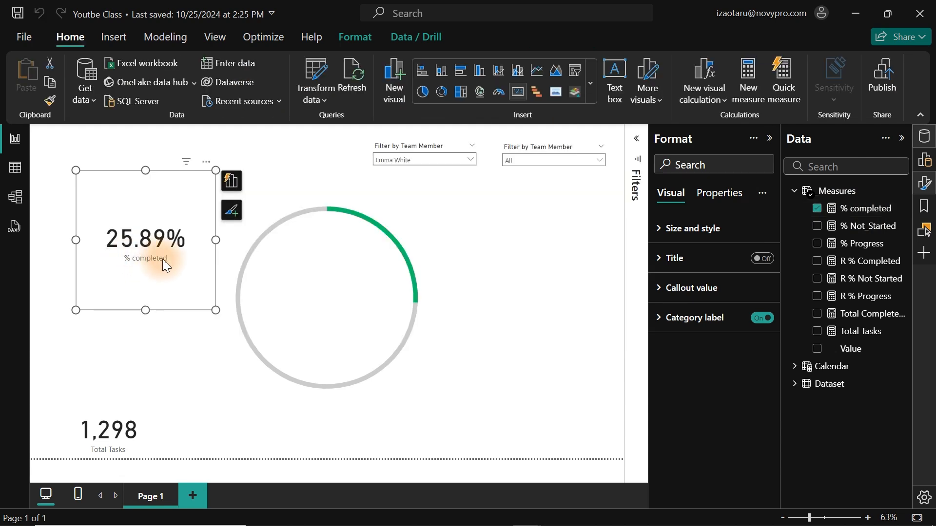
left_click_drag(153, 265, 134, 244)
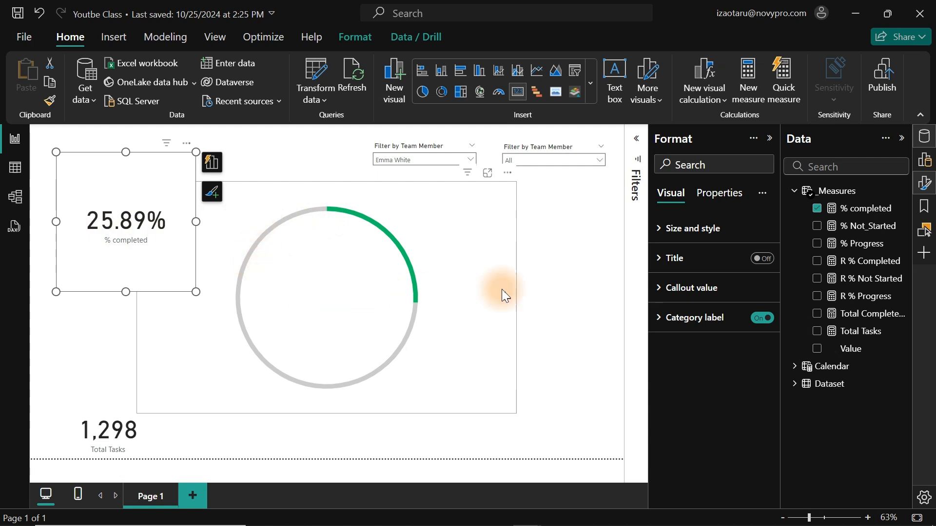
Reopen the R % Completed formula and examine its subtraction of [% completed] from 1.0.
left_click(483, 267)
left_click(858, 263)
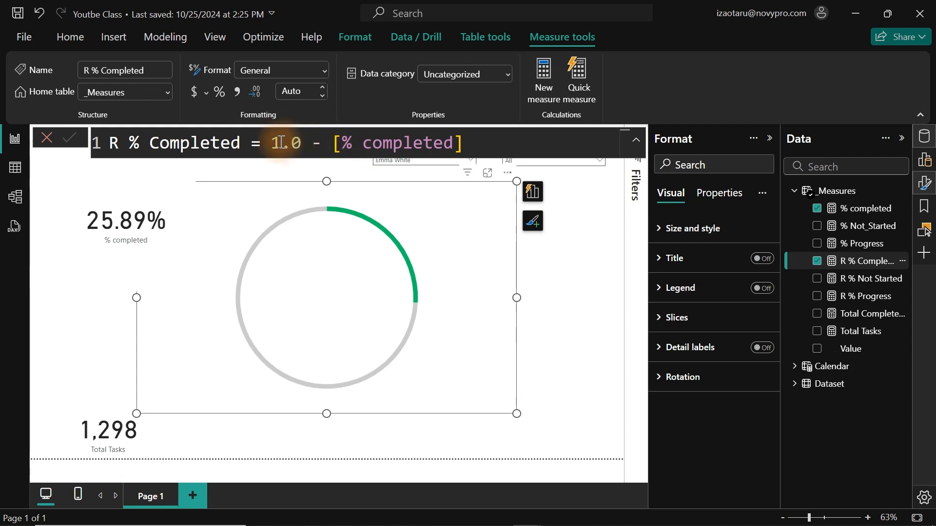
left_click_drag(272, 142, 306, 143)
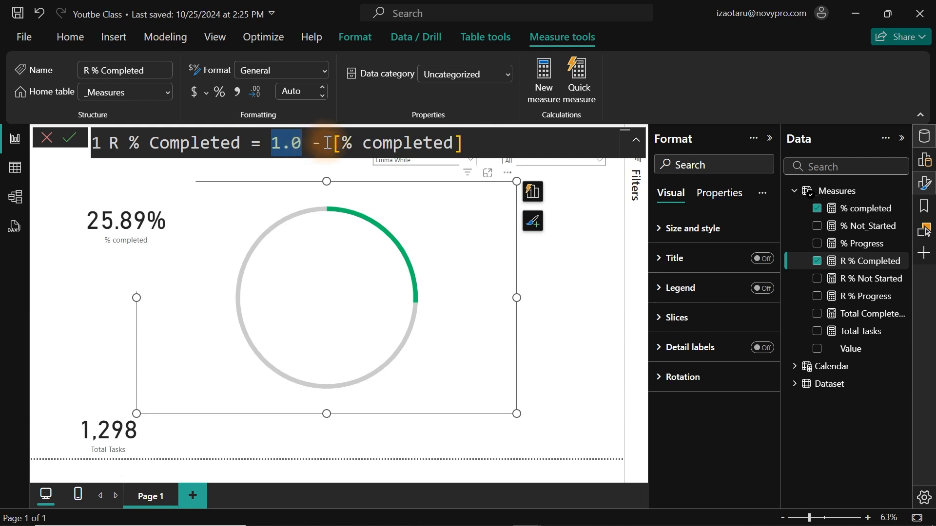
left_click_drag(334, 143, 486, 133)
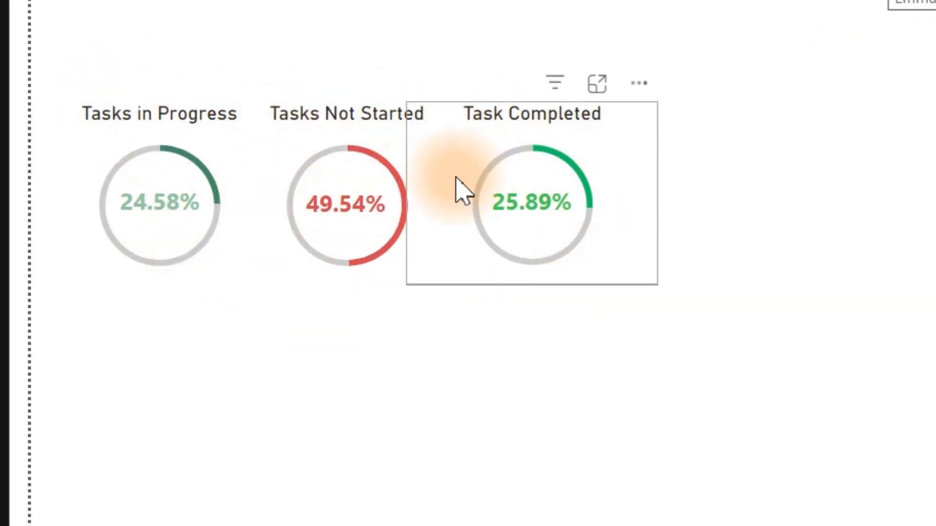
Inspect the slice colour choices for % Not_Started in the Tasks Not Started donut chart.
left_click(246, 200)
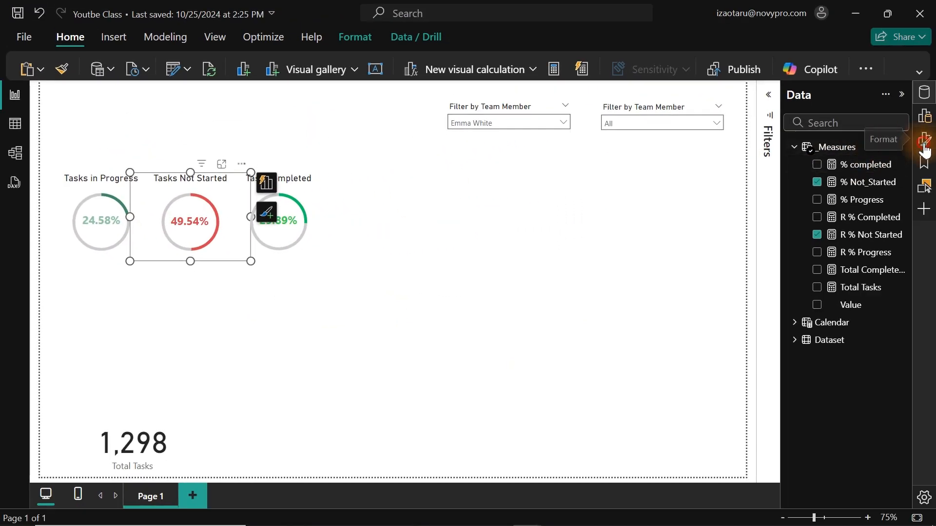
left_click(924, 152)
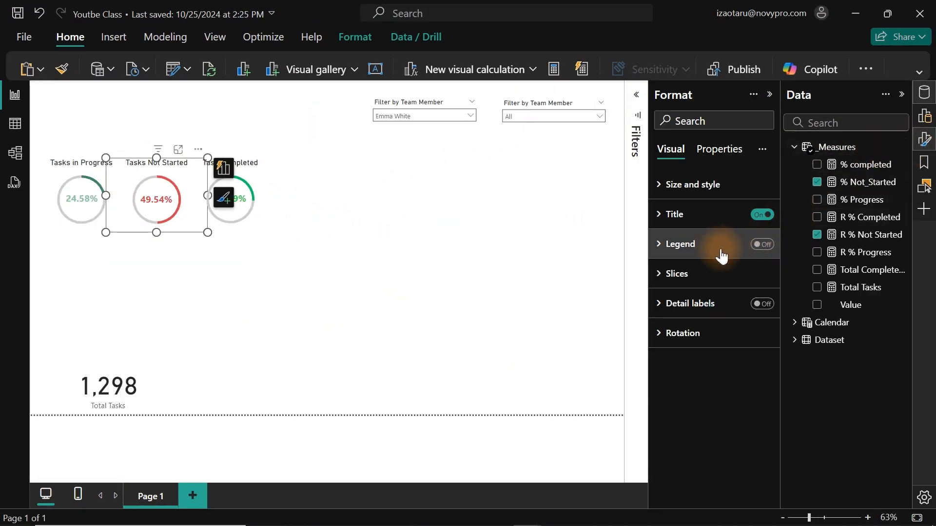
left_click(693, 273)
left_click(675, 341)
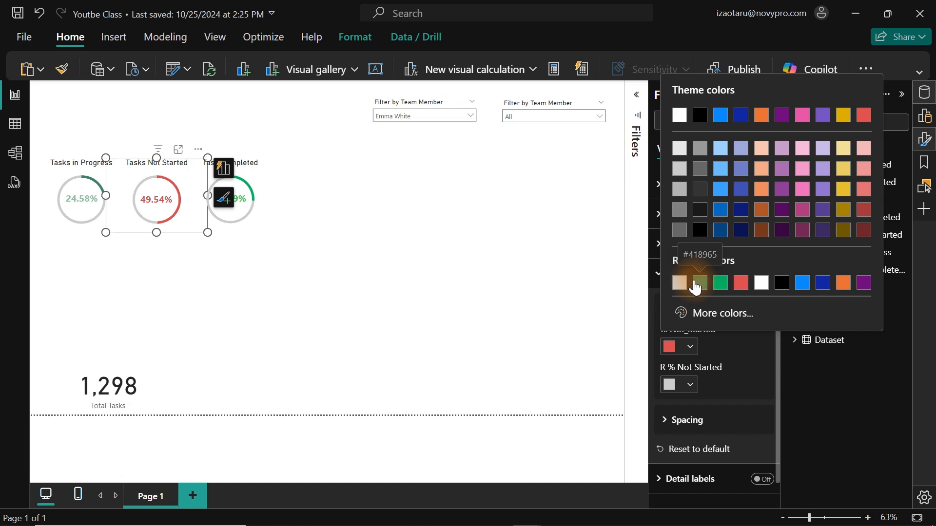
left_click(424, 260)
Move the Total Tasks card up beneath the first team member slicer.
left_click(424, 259)
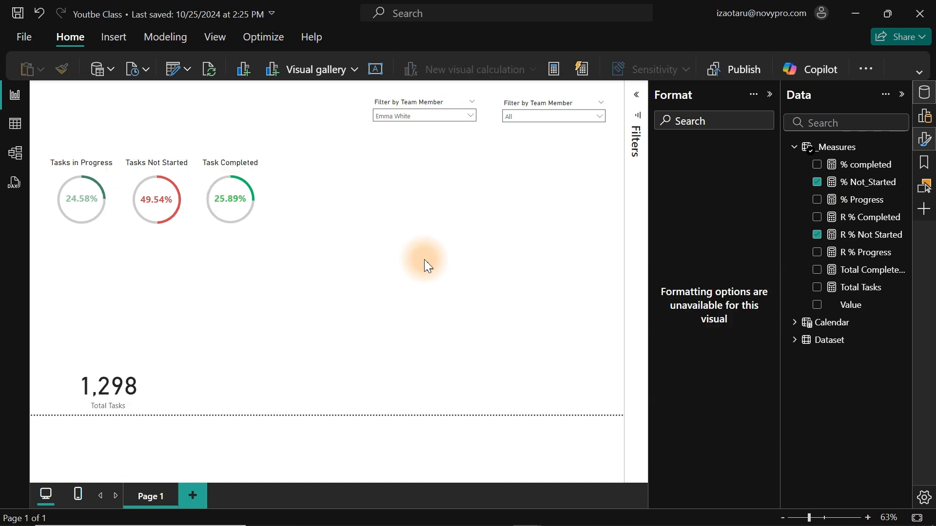
left_click(77, 367)
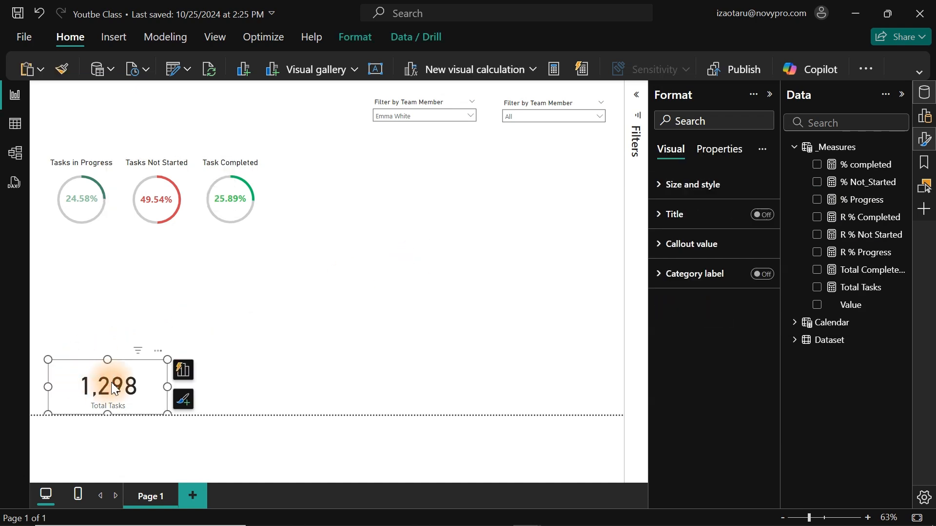
left_click_drag(112, 382, 386, 171)
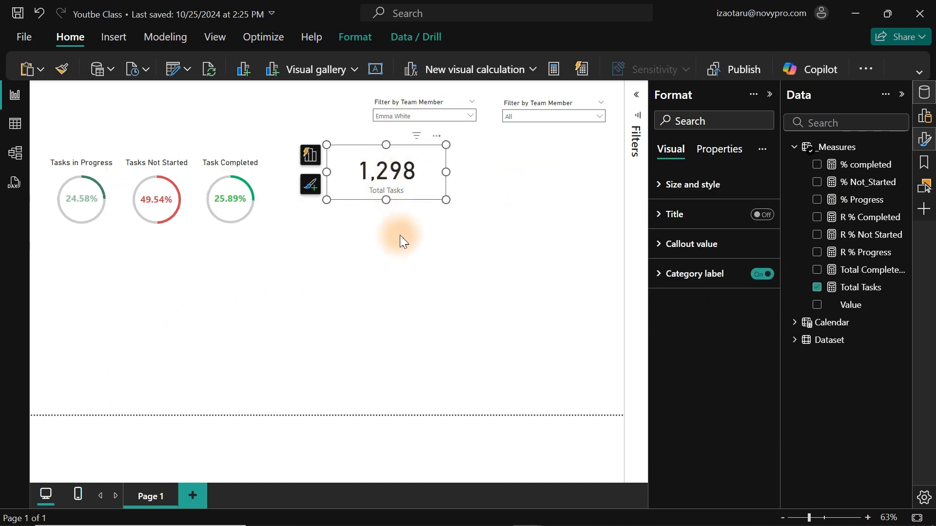
Add a line and stacked column chart below the Total Tasks card and enlarge it across the page's lower area.
right_click(385, 270)
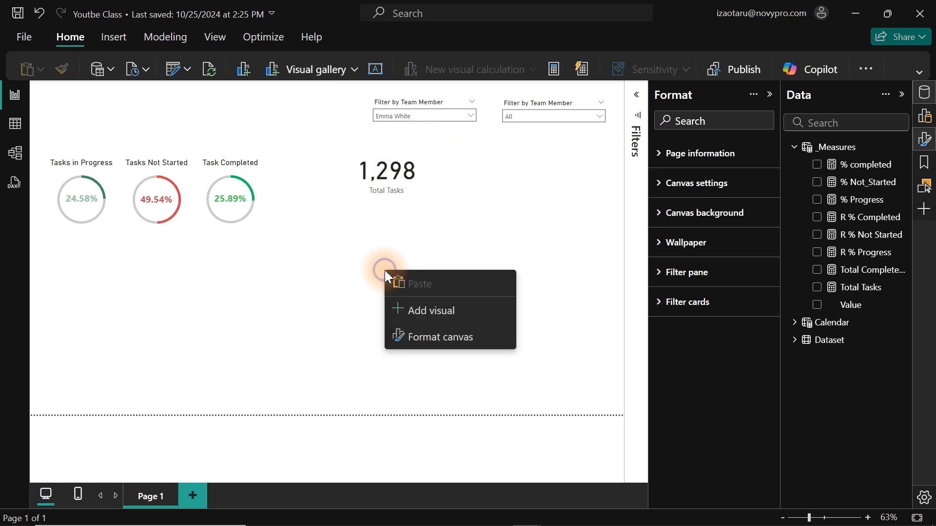
left_click(430, 313)
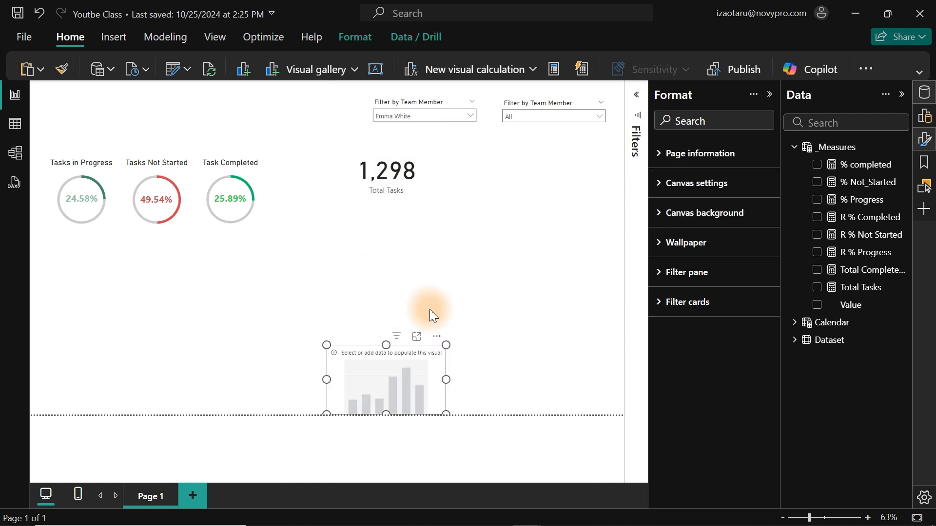
left_click_drag(399, 355, 406, 269)
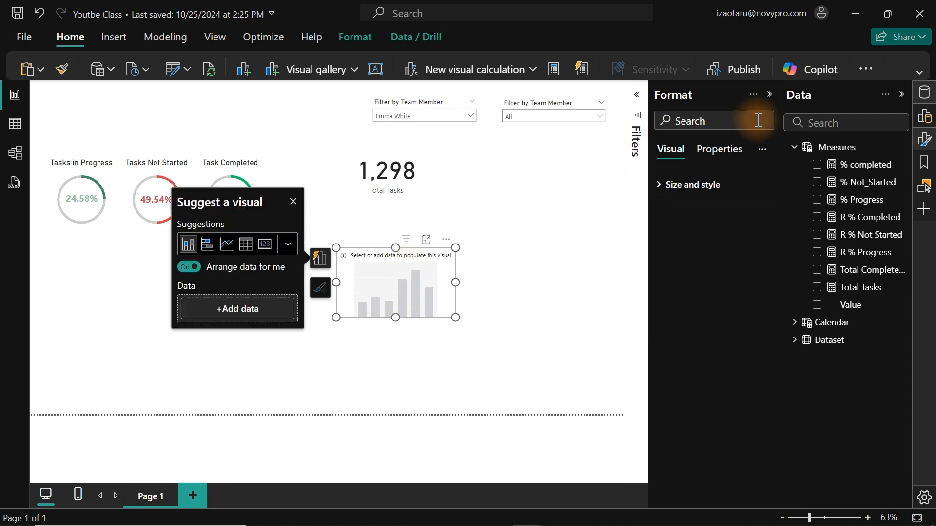
left_click_drag(455, 318, 408, 324)
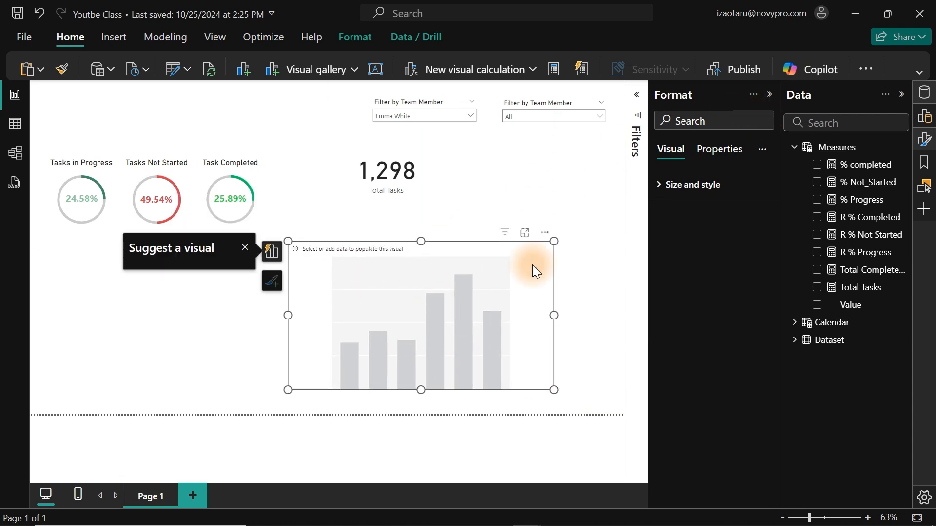
left_click(928, 113)
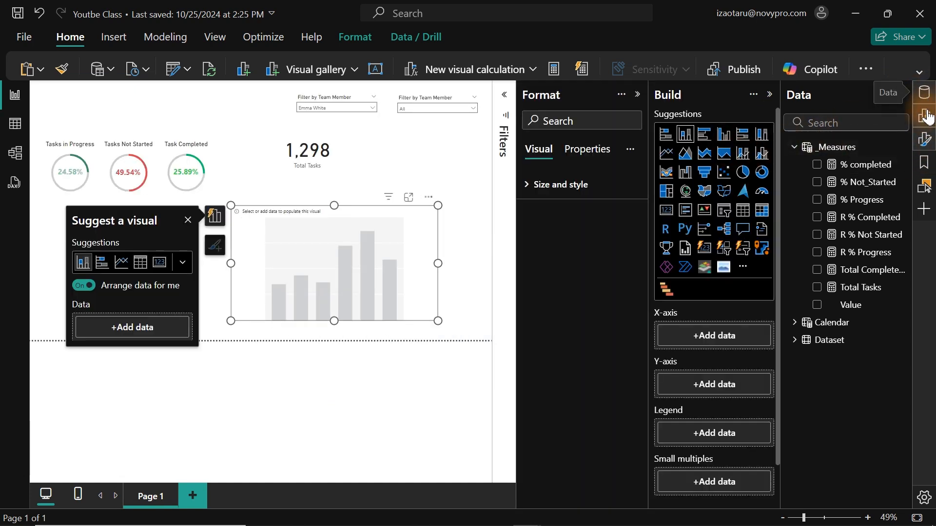
left_click(926, 142)
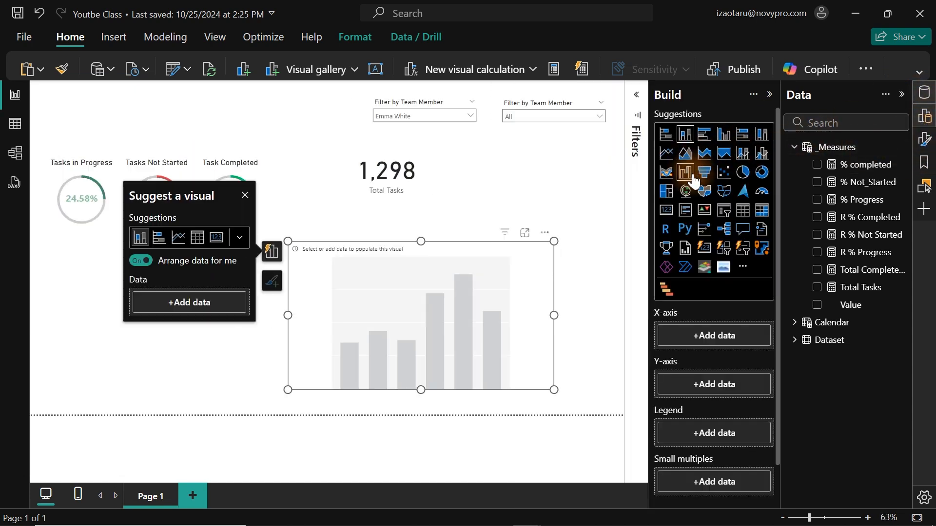
left_click(742, 155)
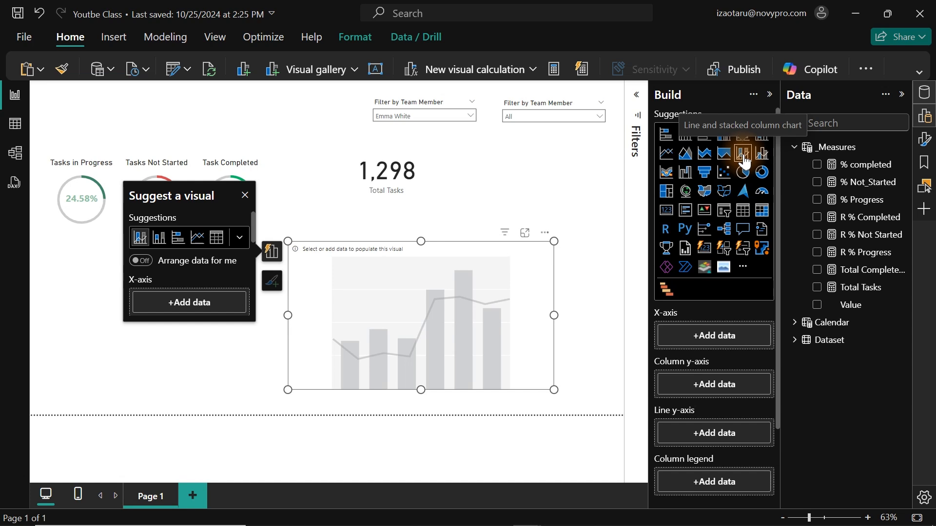
Assign Calendar Month to the chart's x-axis and the Total Tasks and Total Completed Tasks measures to its column y-axis.
left_click(799, 146)
left_click(802, 165)
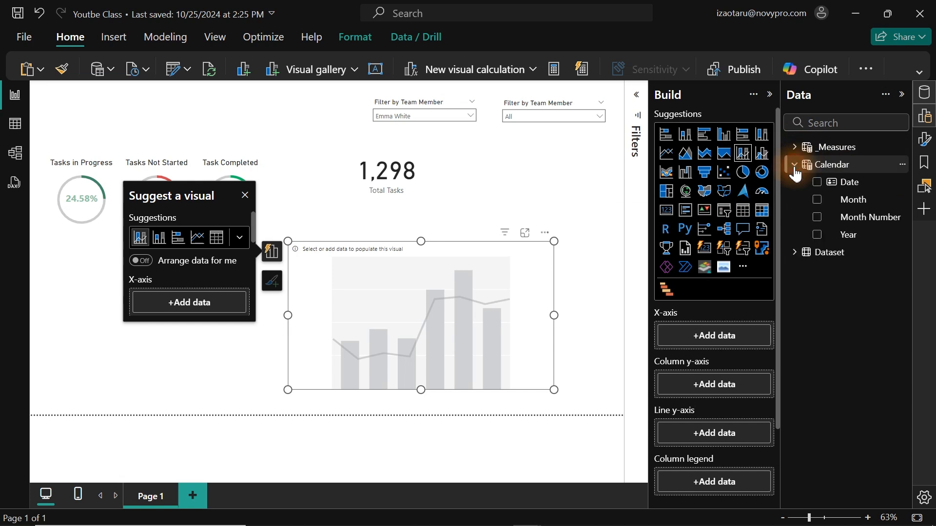
left_click(817, 201)
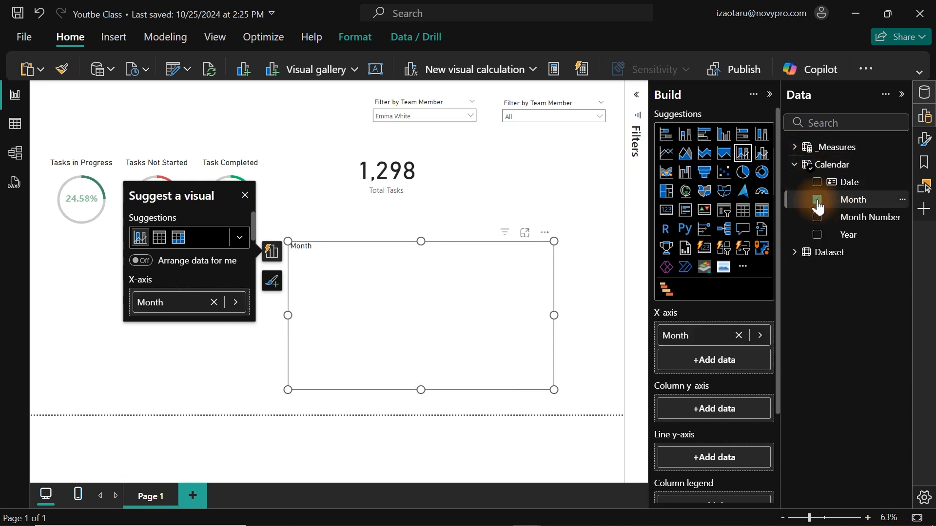
left_click(795, 165)
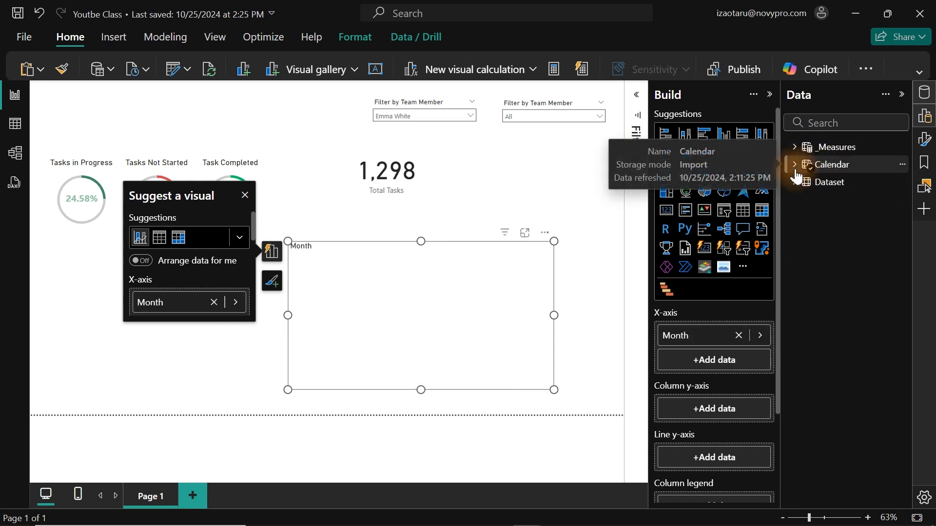
left_click(794, 147)
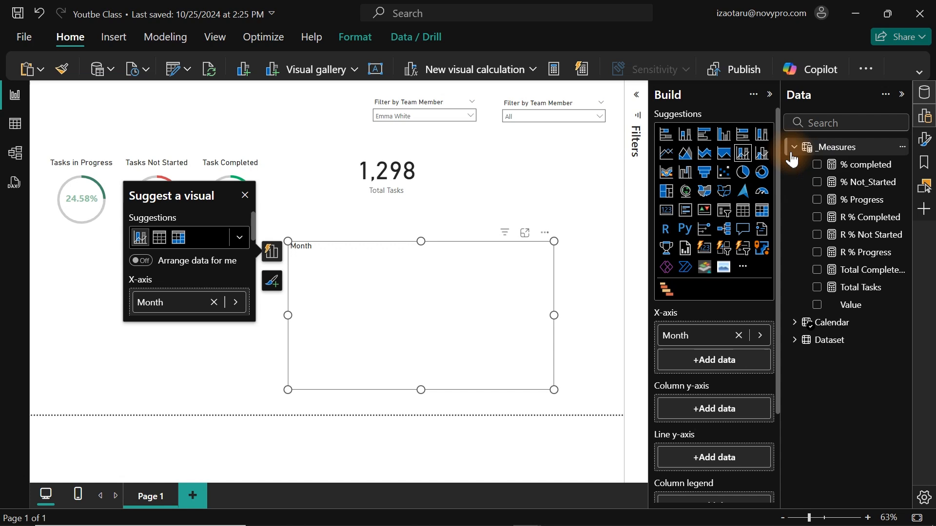
left_click(817, 288)
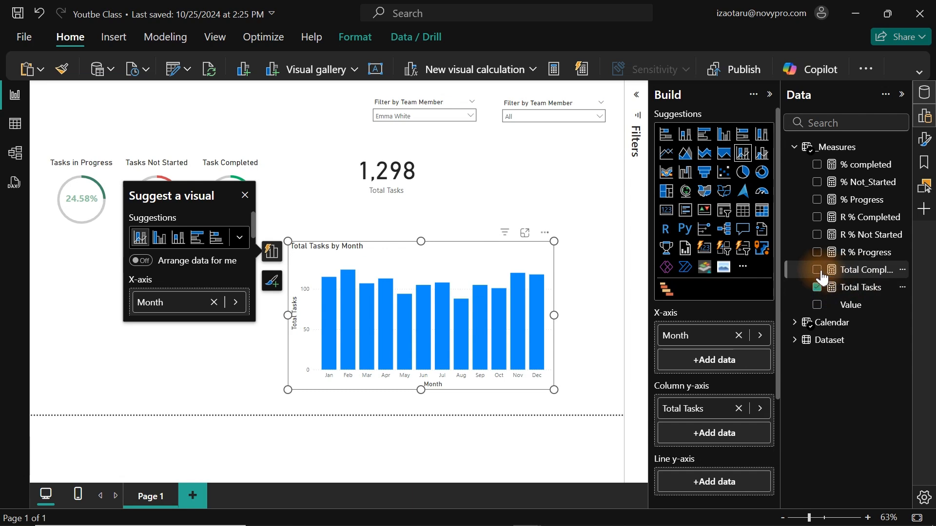
left_click(821, 274)
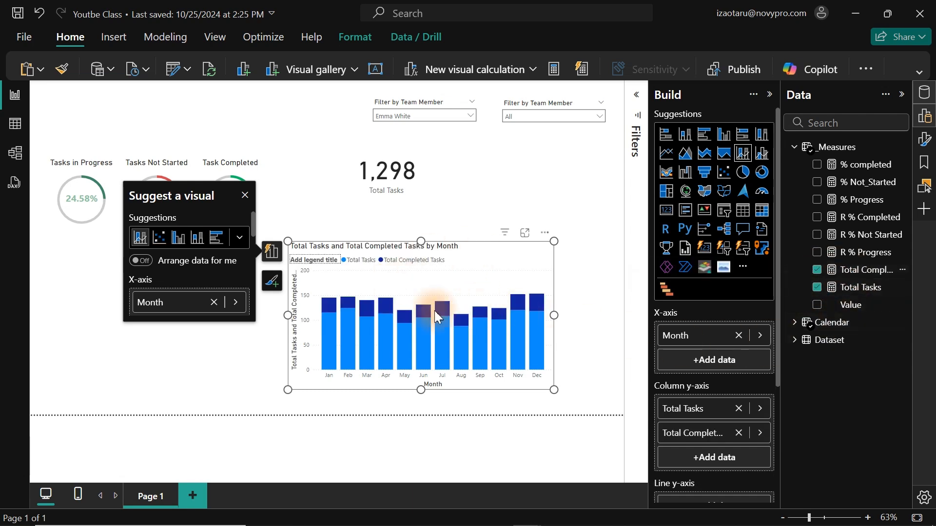
left_click_drag(777, 319, 774, 413)
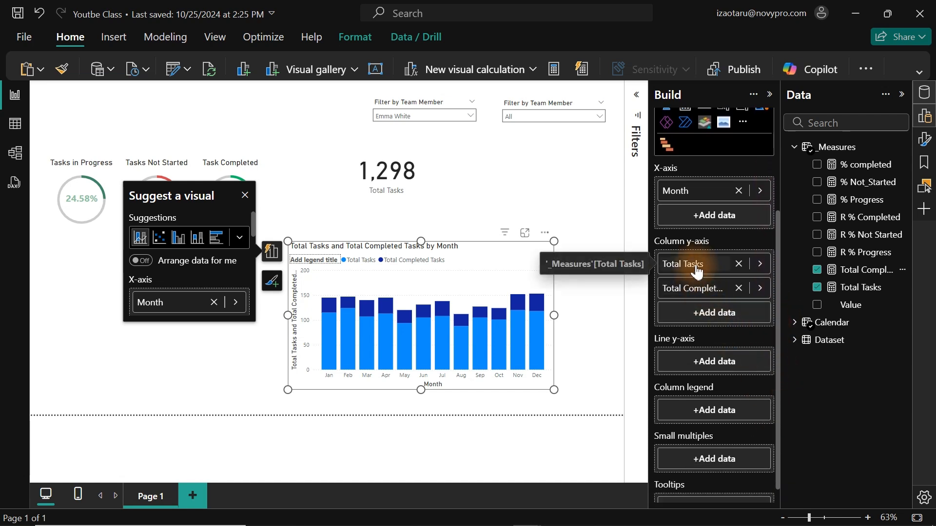
Move the Total Completed Tasks measure from the combo chart's column y-axis to its line y-axis.
mouse_move(692, 288)
left_mouse_down()
mouse_move(726, 368)
mouse_move(718, 374)
mouse_move(716, 363)
left_mouse_up()
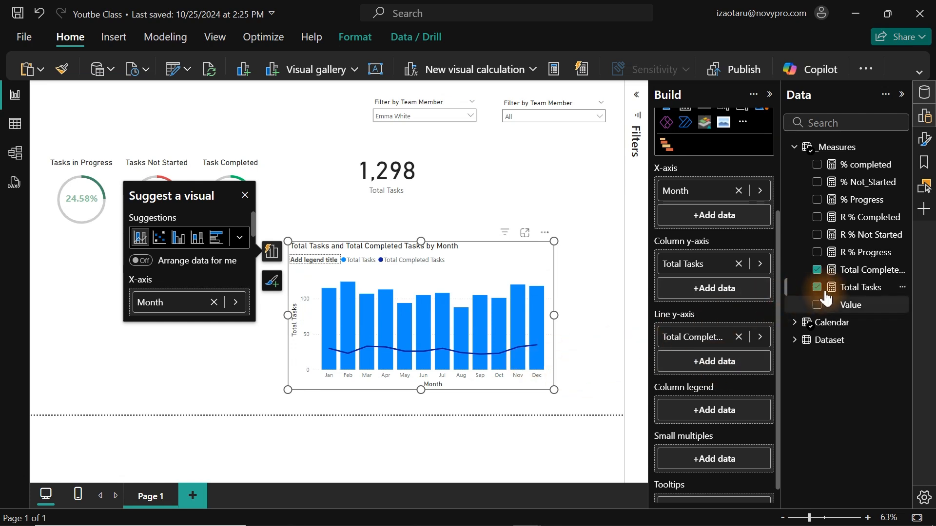
Examine the Total Completed Tasks measure's formula, including its Total Tasks expression and Progress % filter condition.
left_click(873, 276)
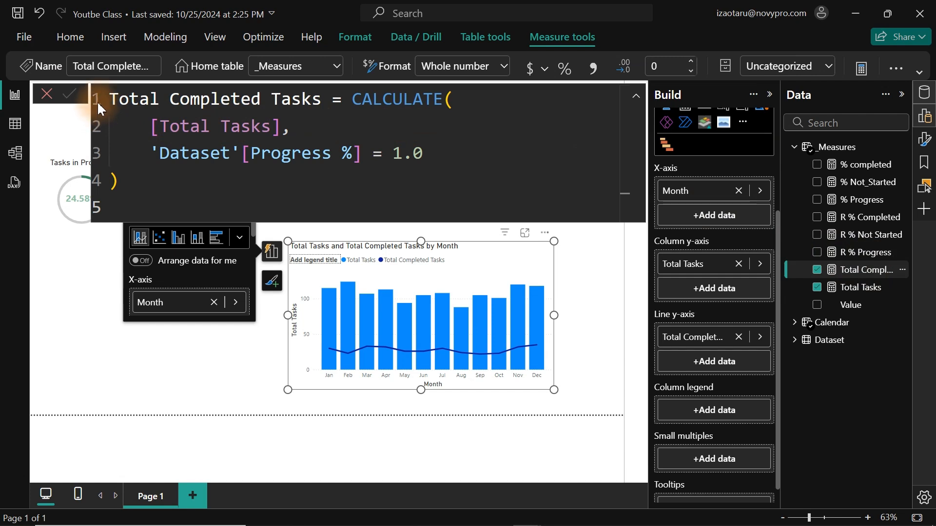
left_click_drag(111, 98, 322, 99)
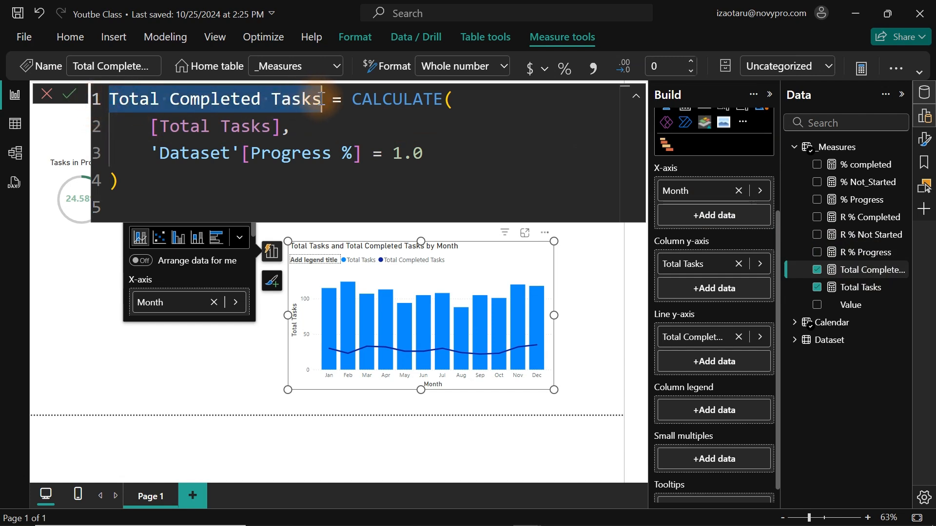
left_click(150, 127)
left_click_drag(150, 128, 303, 123)
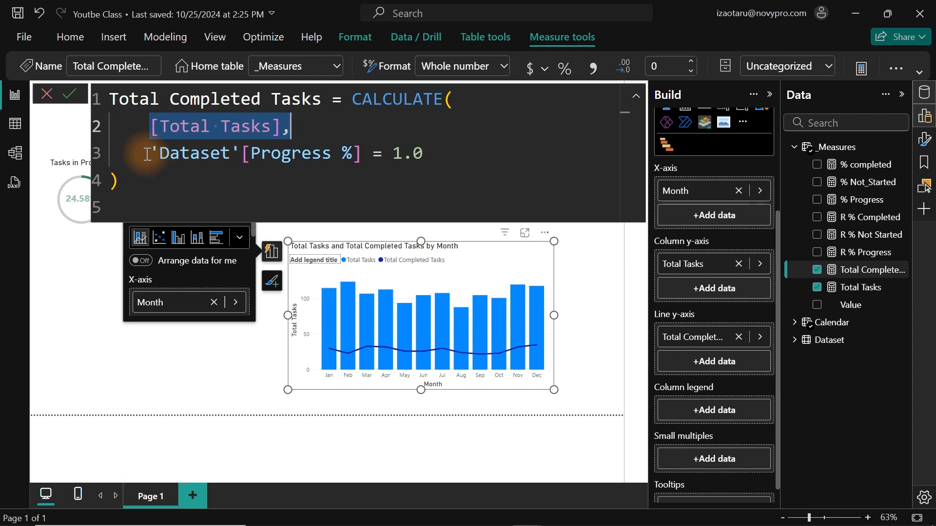
left_click_drag(149, 153, 370, 162)
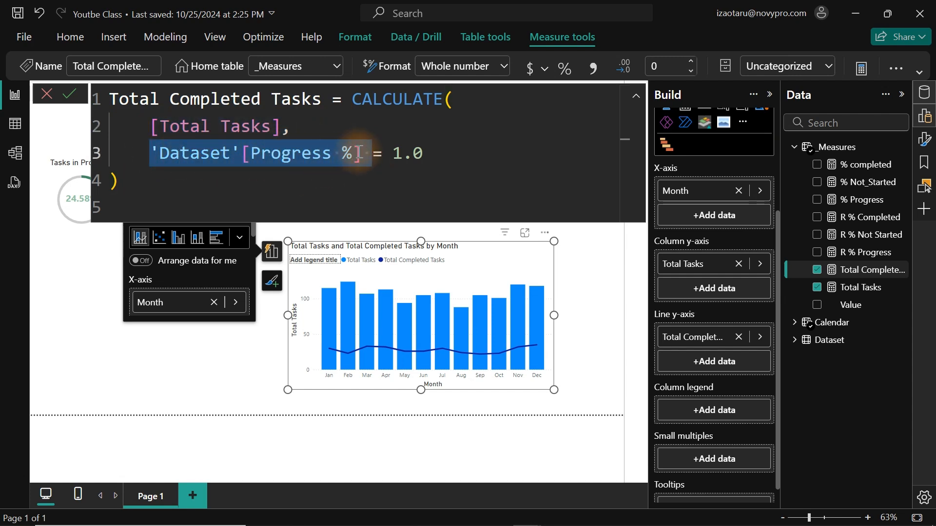
left_click(426, 157)
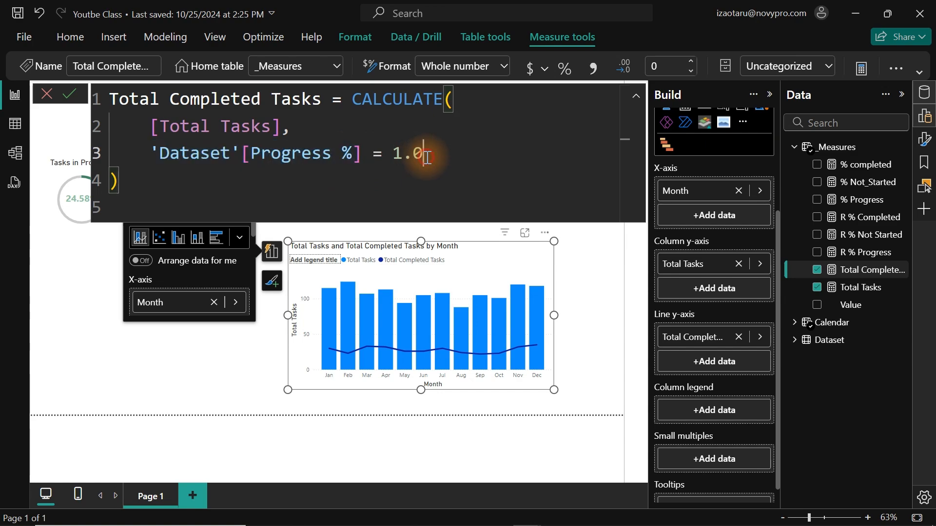
Format the Dataset table's Progress % column as a percentage, check its list of values and return to the report.
left_click(16, 124)
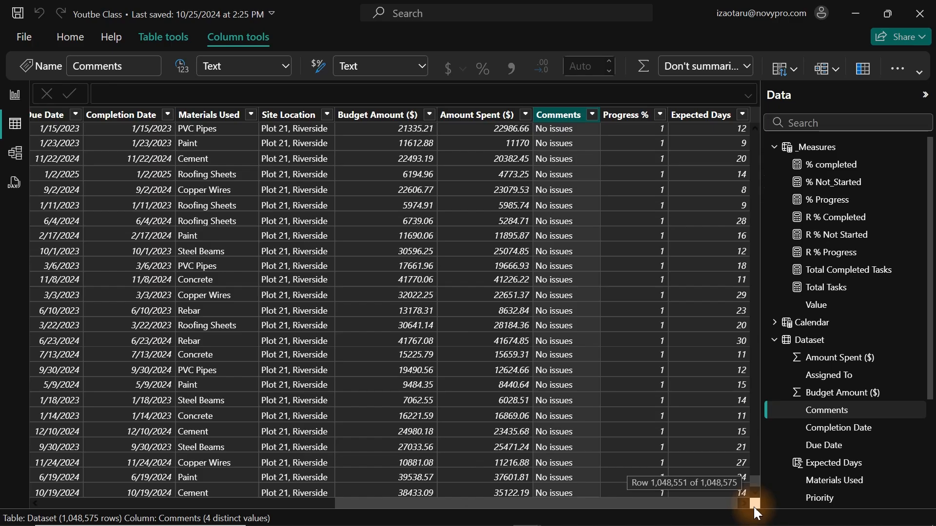
left_click(627, 115)
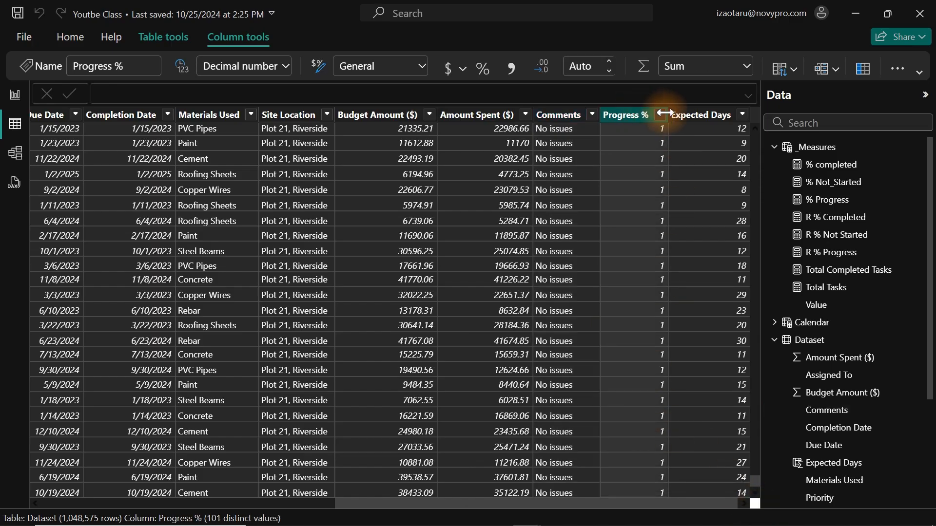
left_click(661, 115)
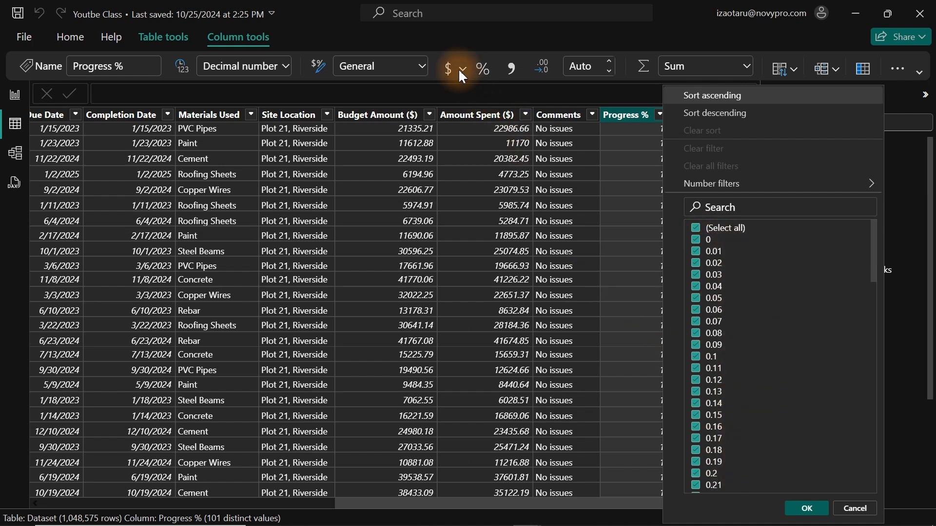
left_click(481, 71)
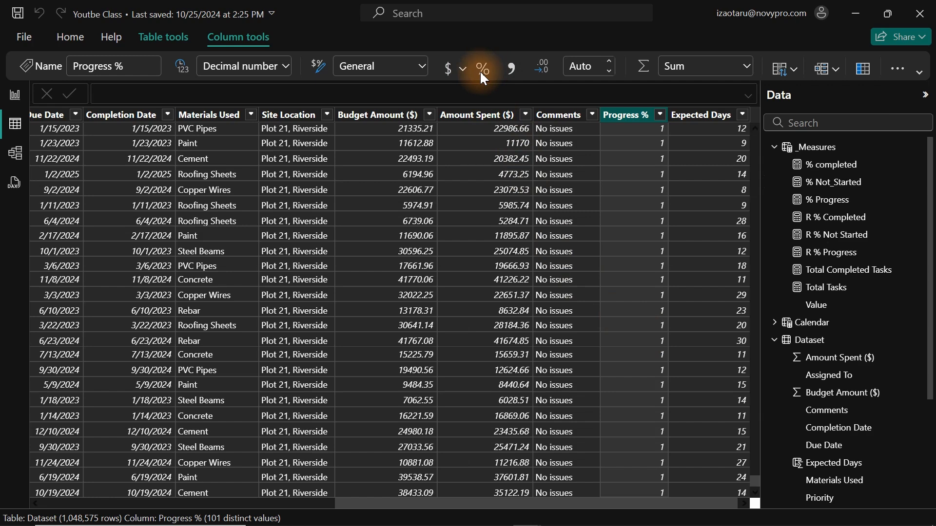
left_click(480, 71)
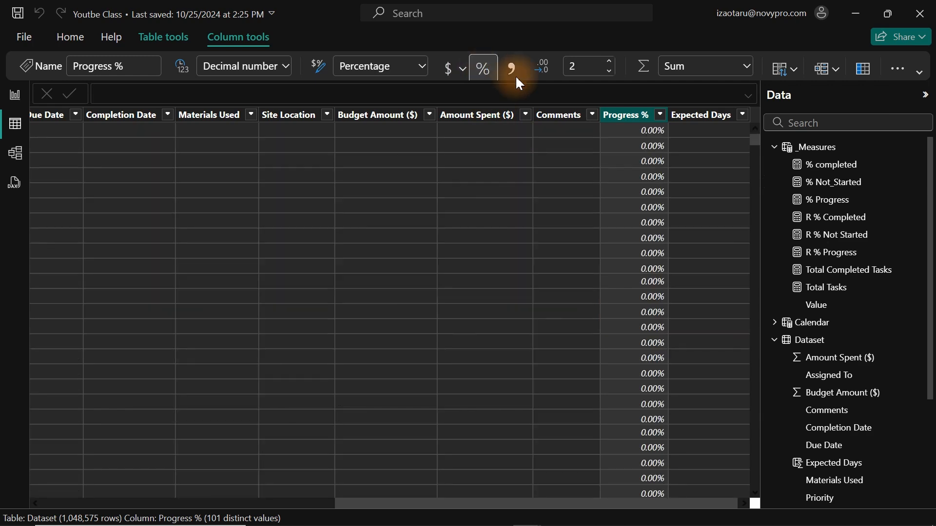
left_click(660, 115)
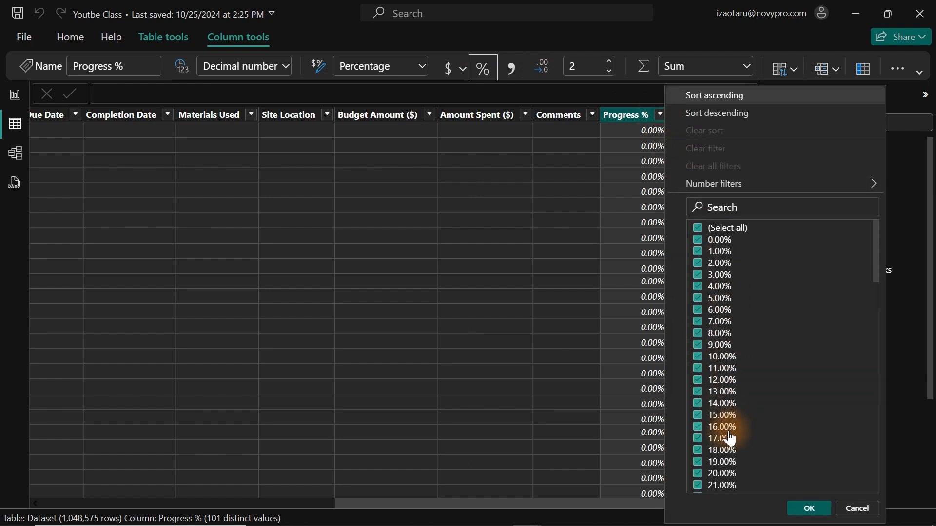
left_click(12, 96)
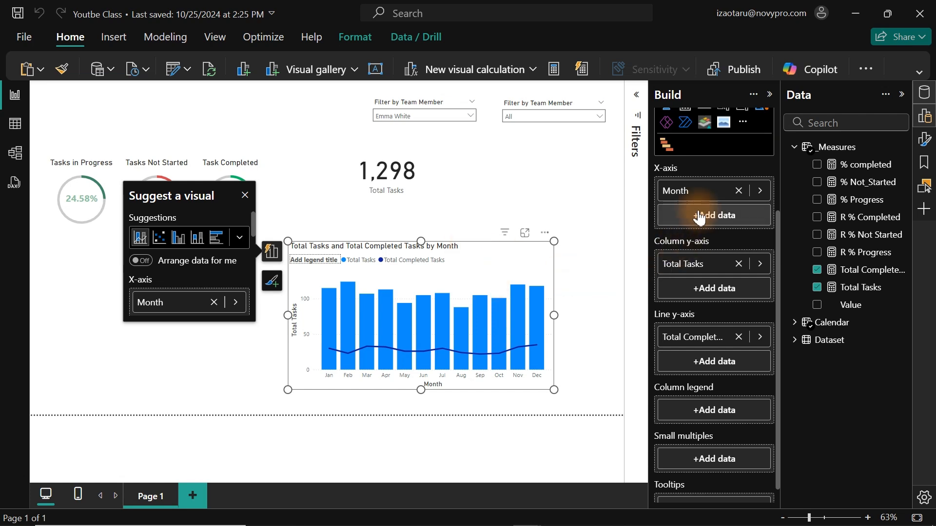
Turn off the combo chart's x-axis title and make its month labels bold.
left_click(926, 141)
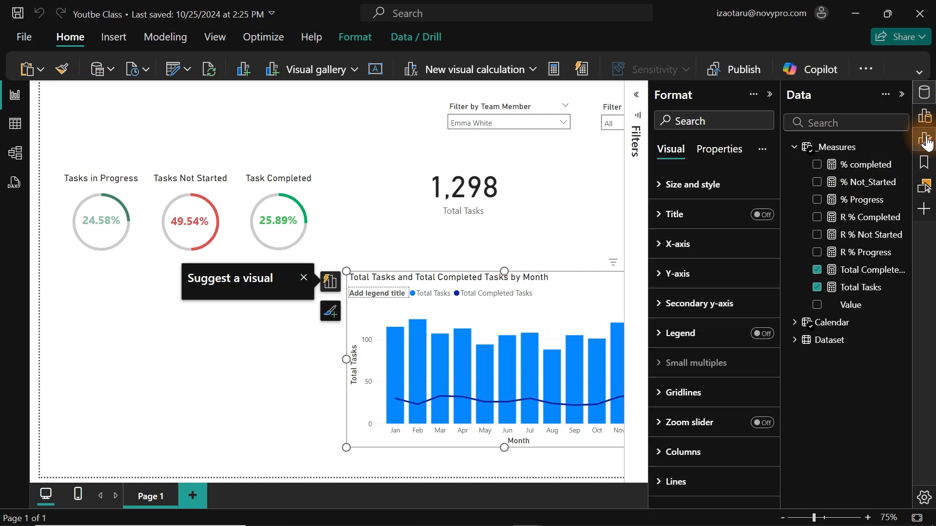
left_click(924, 93)
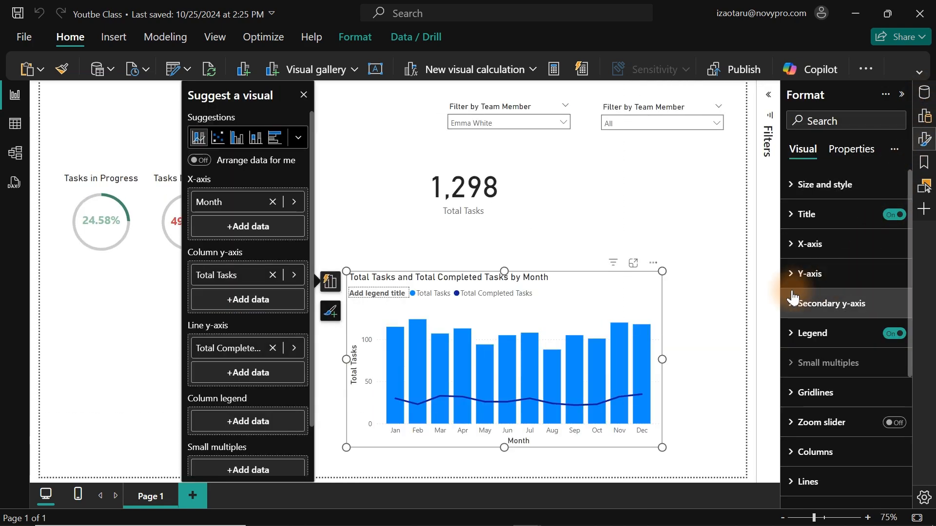
left_click(794, 247)
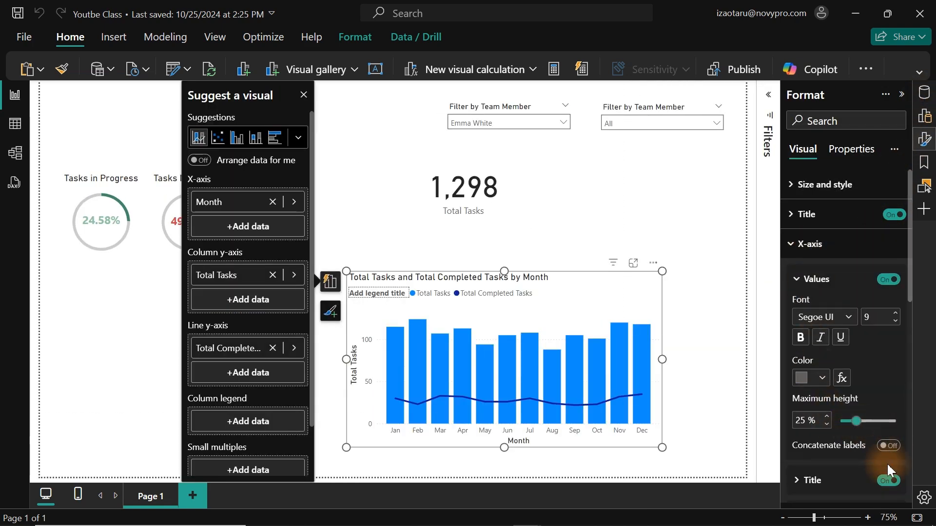
left_click(890, 481)
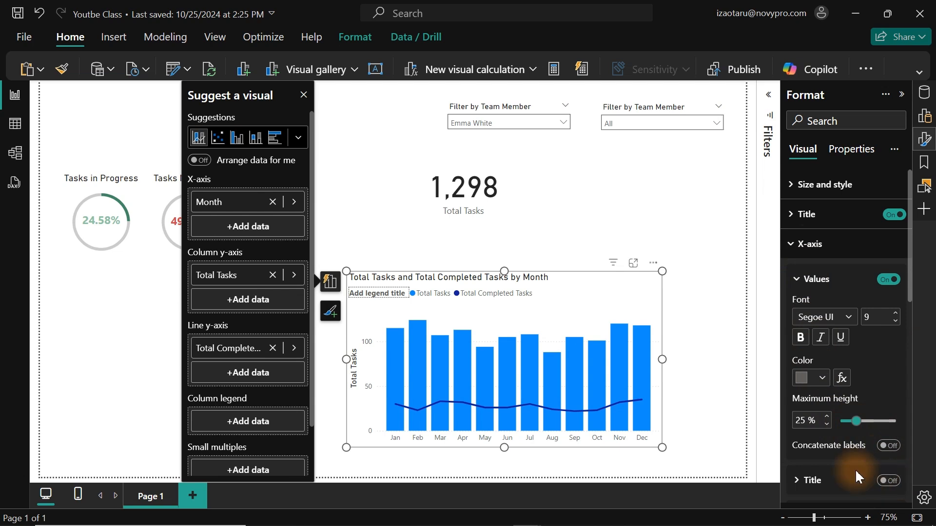
left_click(810, 244)
Turn off the y-axis title and the y-axis values of the combo chart.
left_click(810, 274)
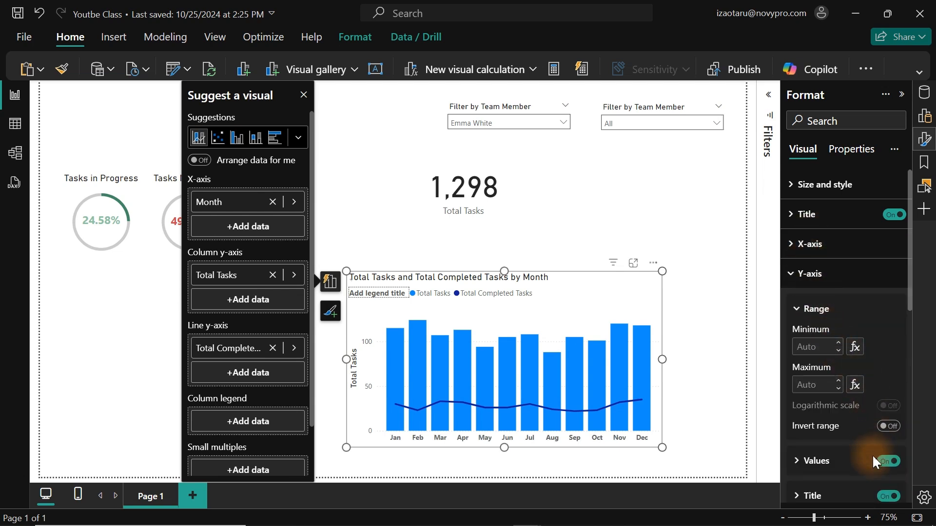
left_click(888, 496)
left_click(888, 461)
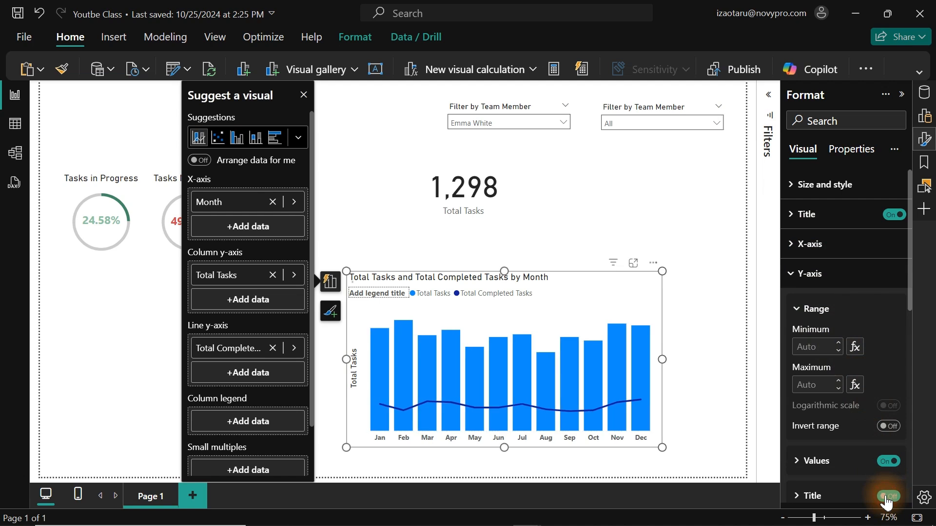
left_click(823, 274)
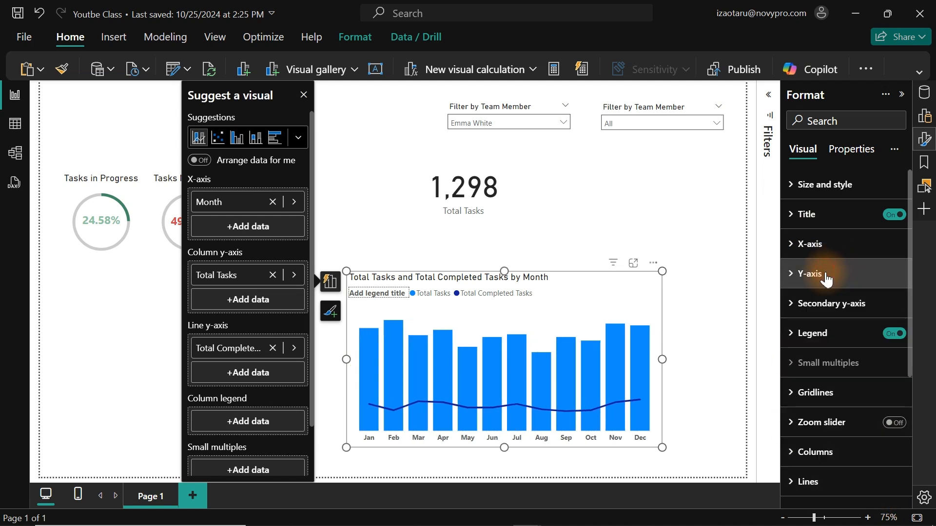
Set up conditional formatting for the chart's column colour as a gradient based on the Total Tasks measure.
left_click(821, 452)
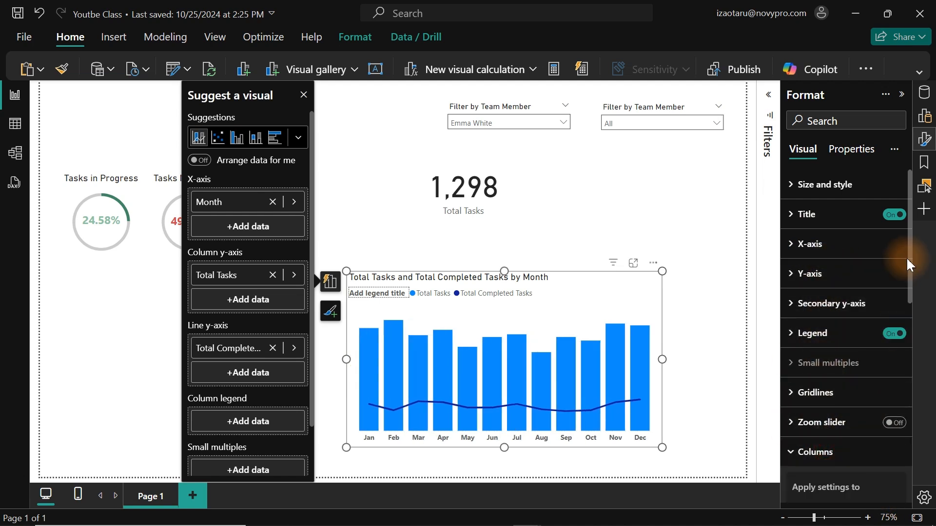
left_click_drag(909, 254, 899, 375)
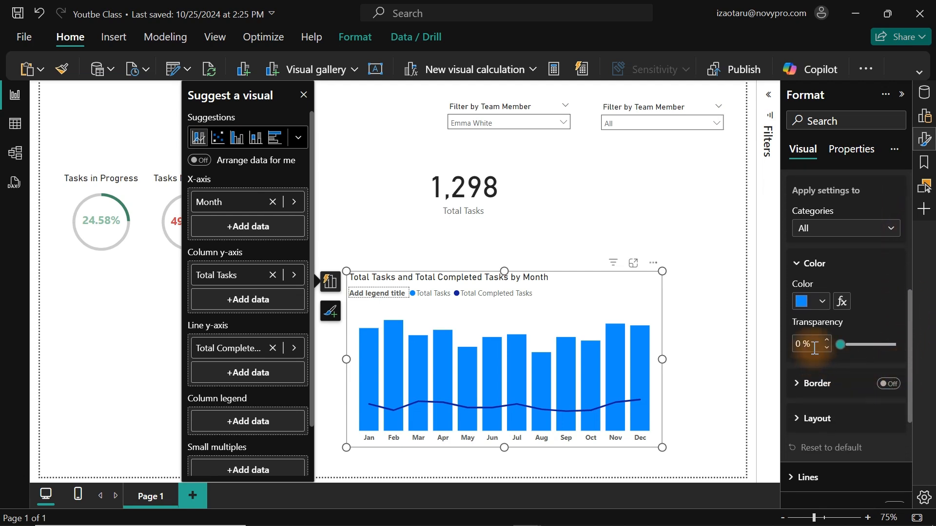
left_click(842, 304)
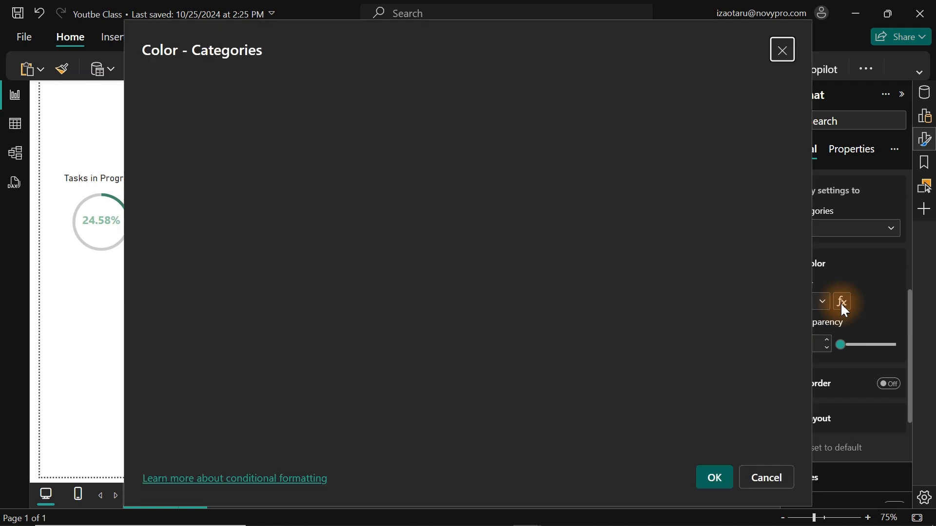
left_click(284, 115)
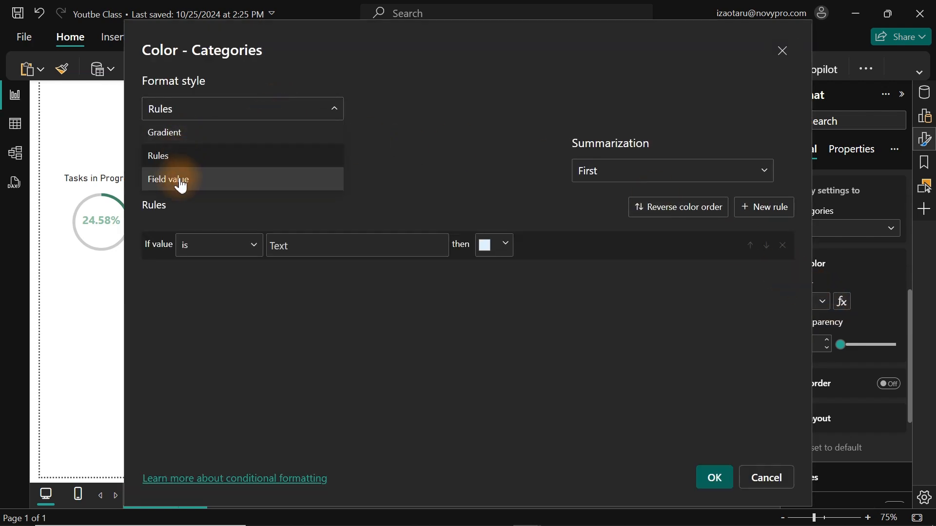
left_click(177, 134)
left_click(215, 176)
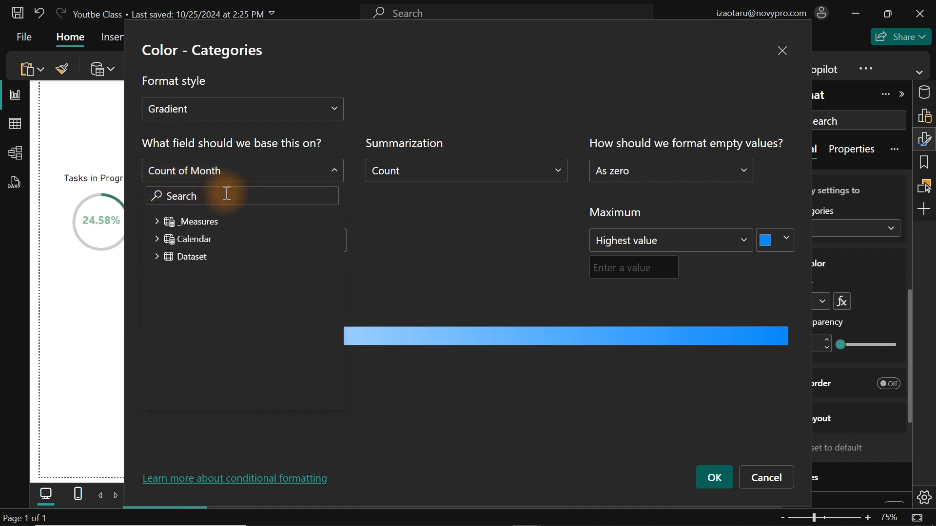
type("toto")
key("BackSpace")
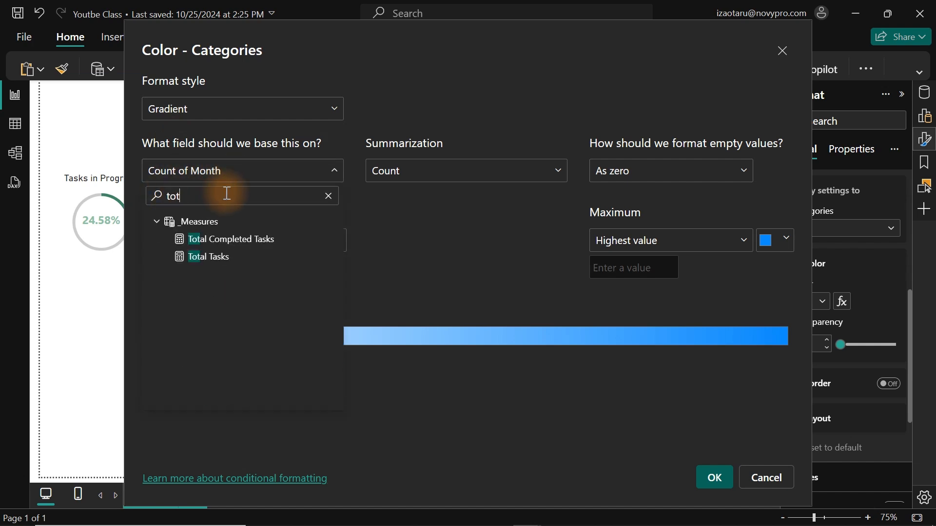
left_click(200, 255)
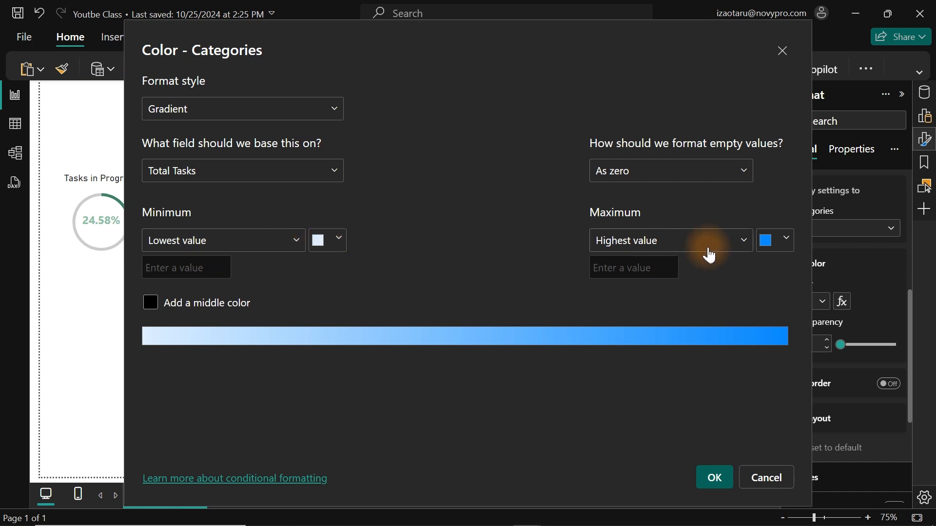
Set the gradient's maximum colour to a custom near-black navy, about #070A1D.
left_click(785, 244)
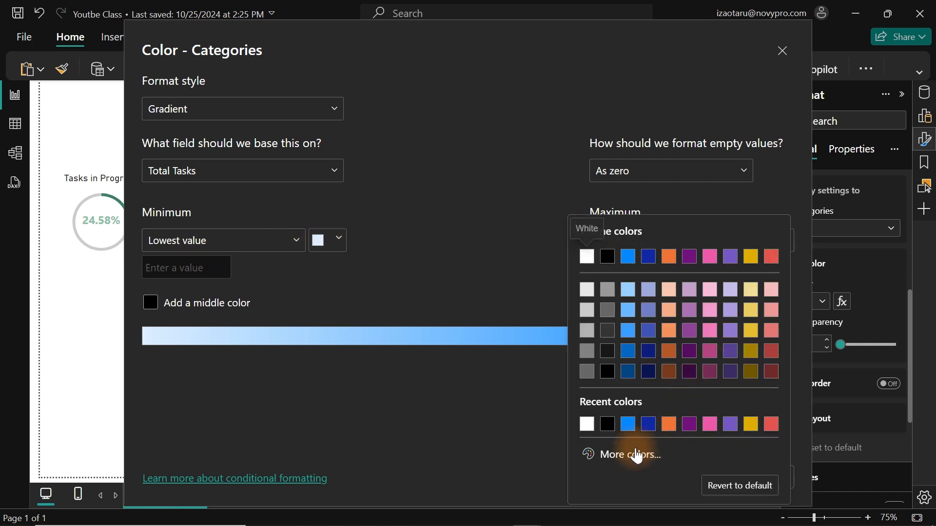
left_click(649, 372)
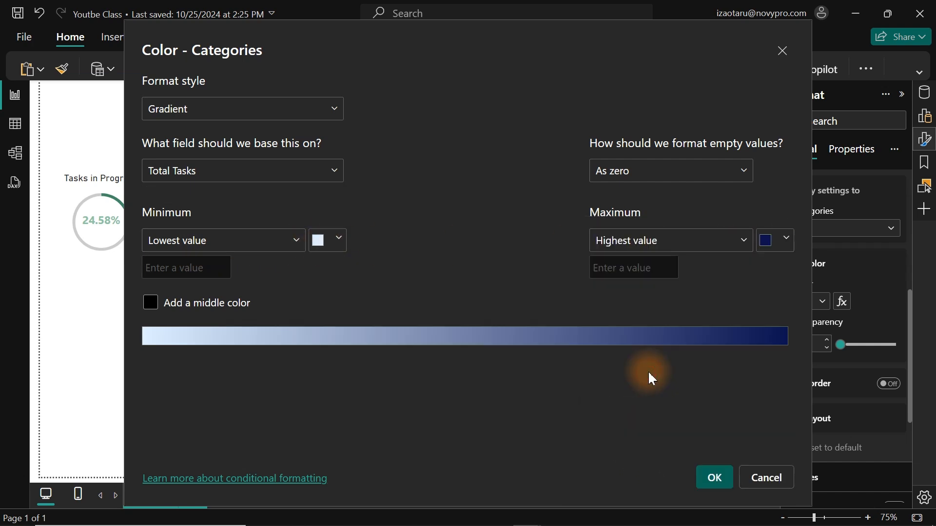
left_click(782, 247)
left_click(637, 453)
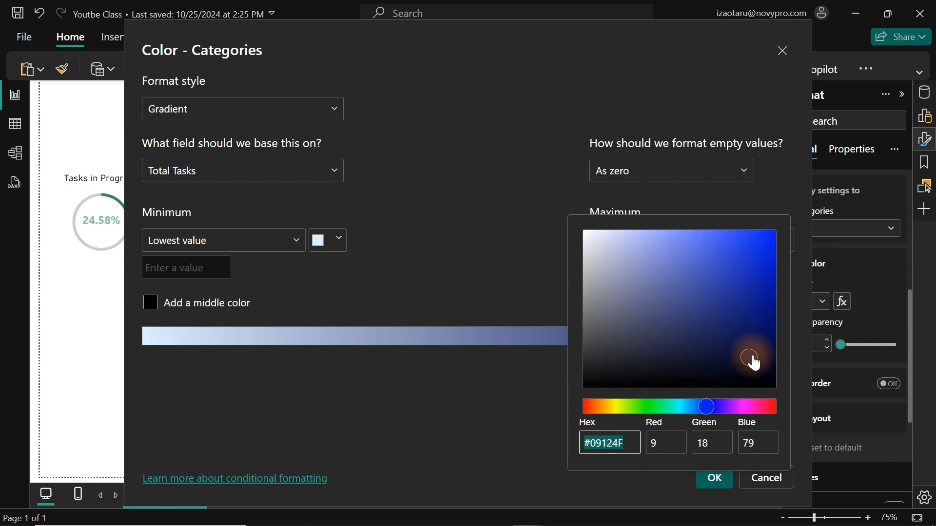
left_click_drag(754, 359, 735, 378)
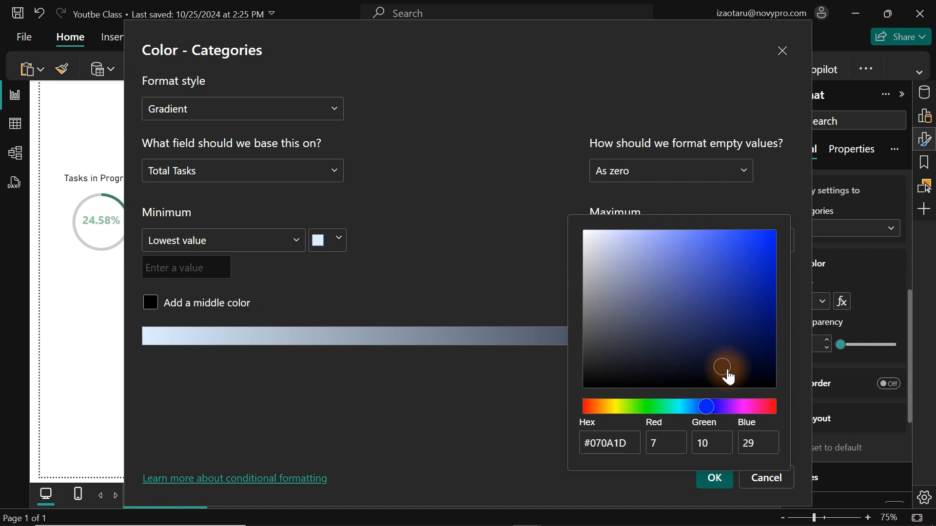
left_click(536, 410)
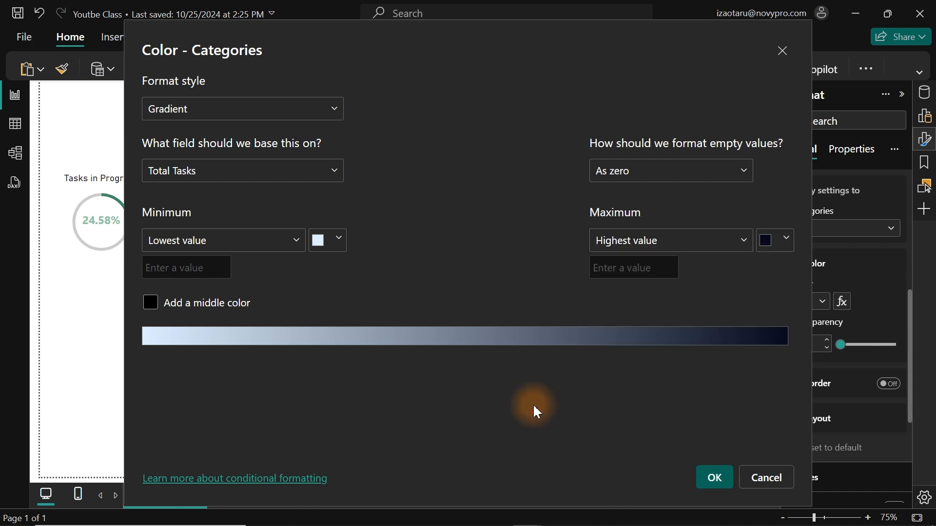
Set the gradient's minimum colour to a custom muted slate blue and apply the column conditional formatting.
left_click(787, 242)
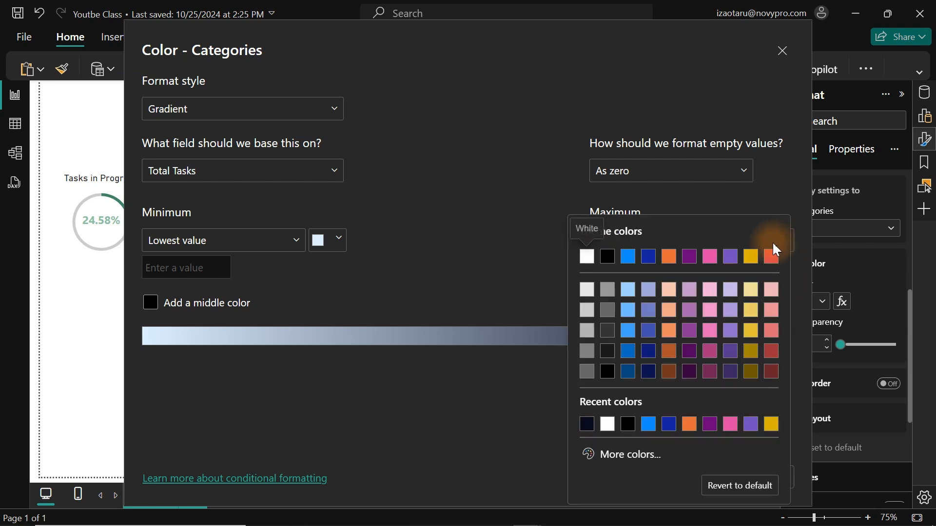
left_click(393, 257)
left_click(336, 244)
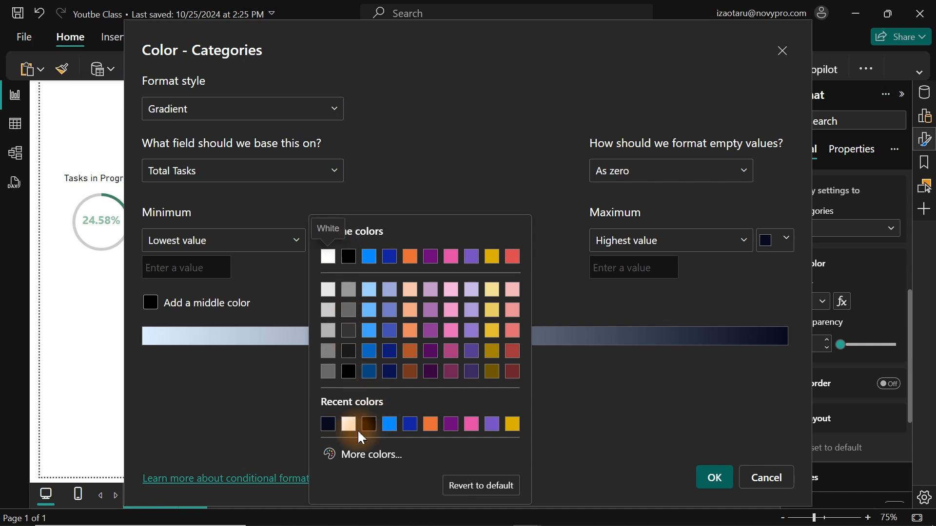
left_click(325, 426)
left_click(330, 245)
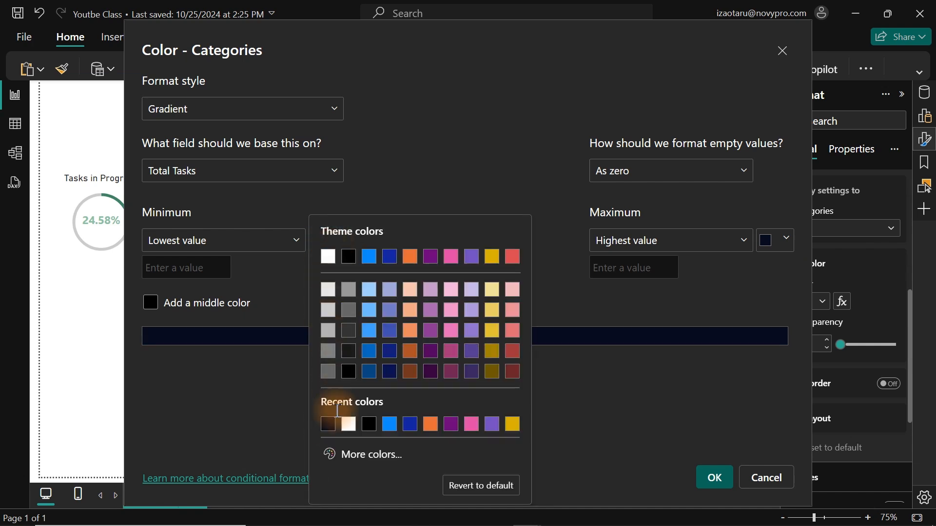
left_click(361, 454)
left_click_drag(438, 359, 400, 325)
left_click(599, 401)
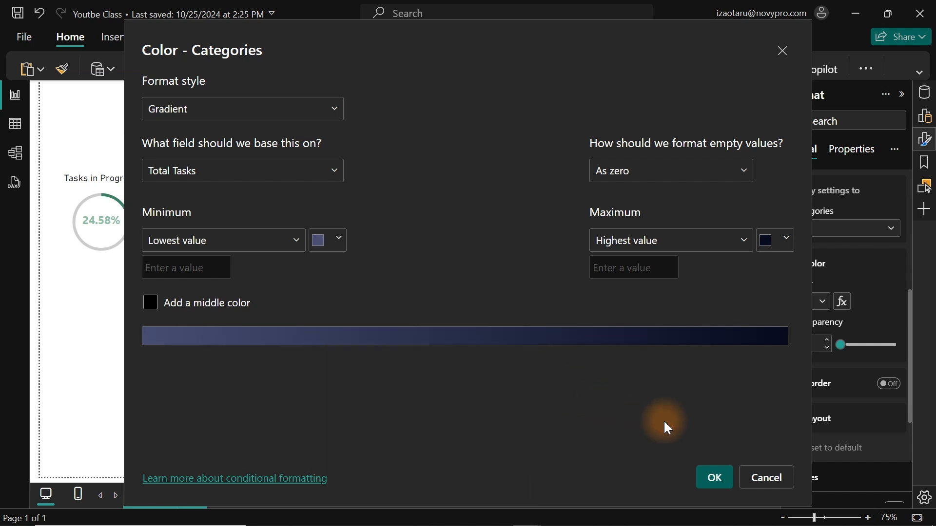
left_click(715, 483)
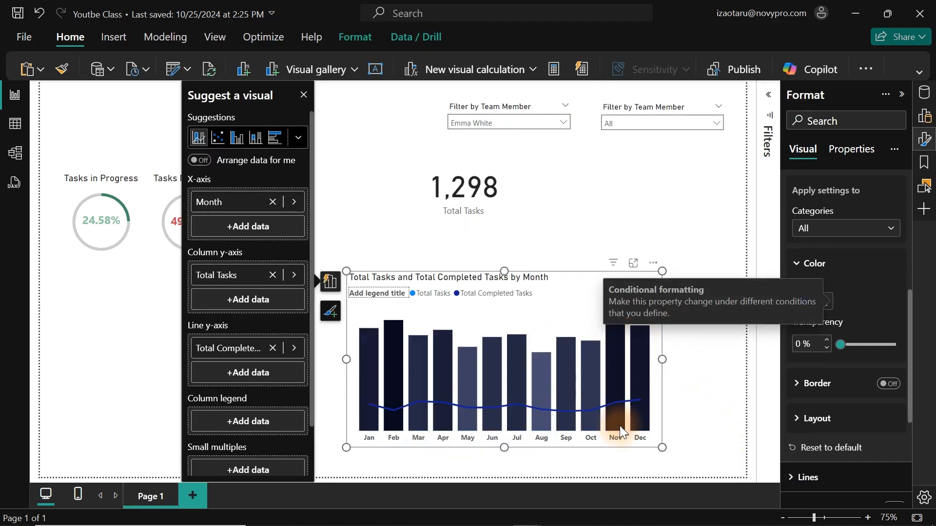
Turn on the shaded area beneath the completed-tasks line of the combo chart.
mouse_move(632, 430)
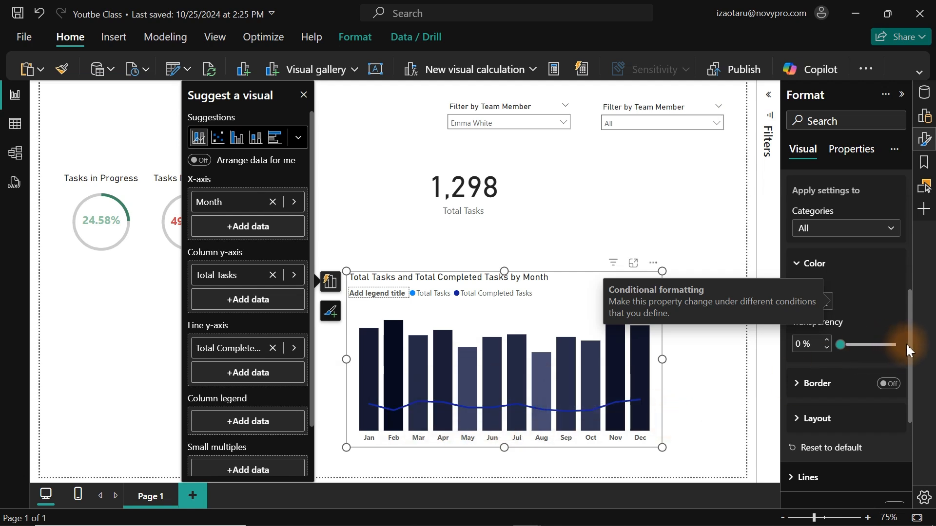
left_click_drag(906, 343, 905, 422)
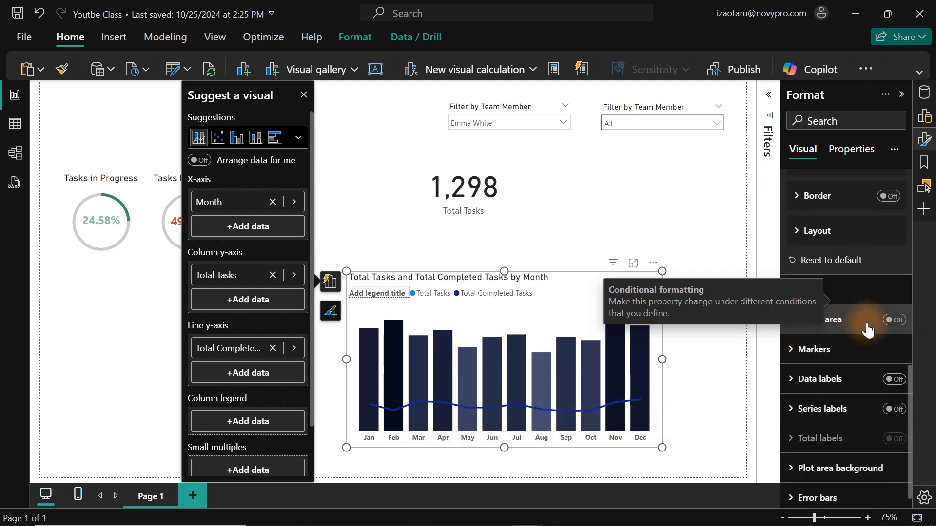
left_click(677, 351)
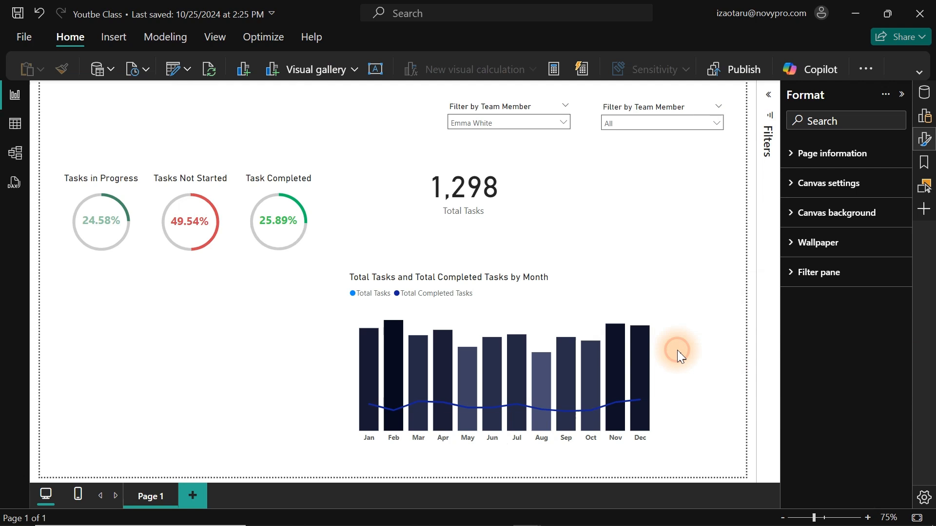
left_click(606, 296)
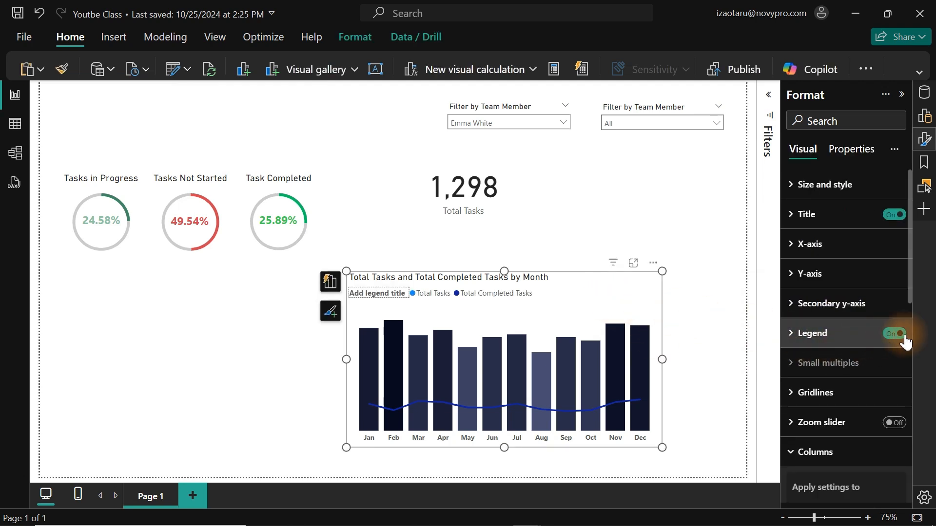
left_click_drag(908, 296, 907, 440)
scroll(904, 441, "down", 4)
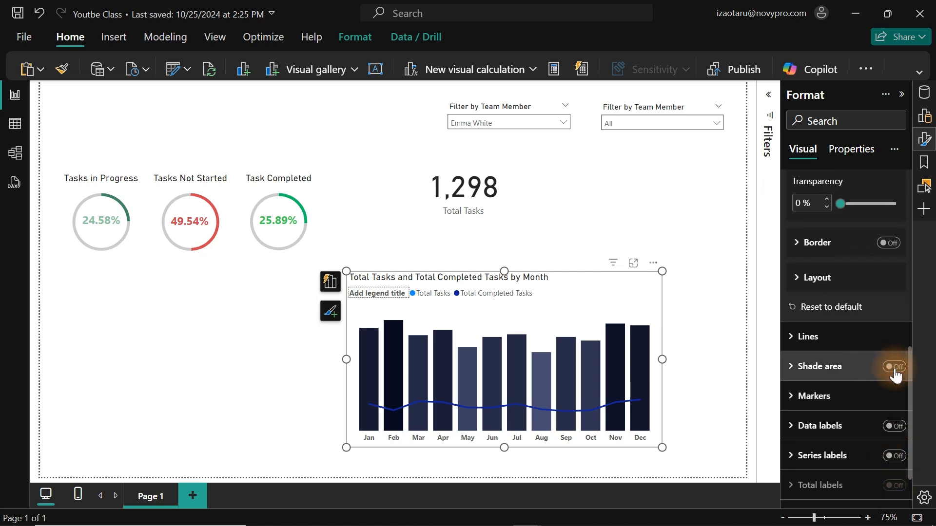
left_click(895, 369)
Set the combo chart's line colour to the darkest navy shade of the blue theme colour.
left_click(818, 339)
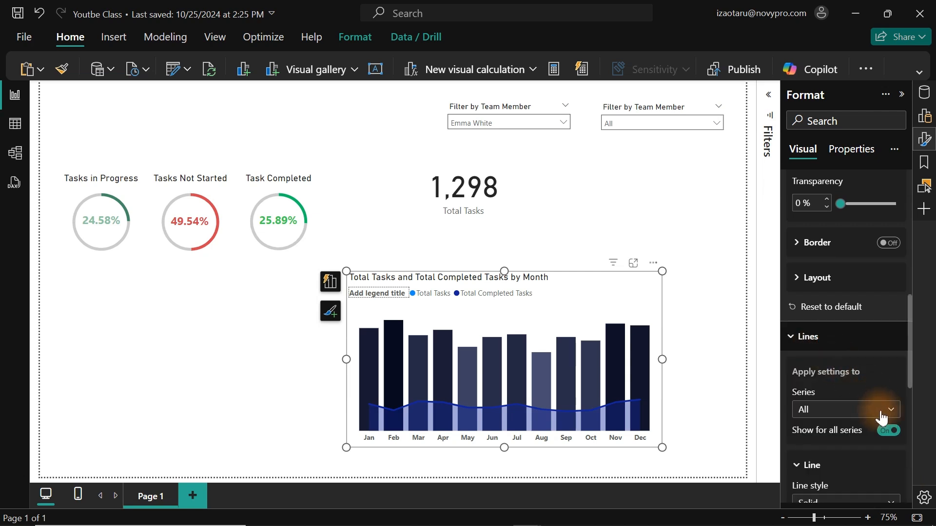
left_click_drag(912, 367, 908, 423)
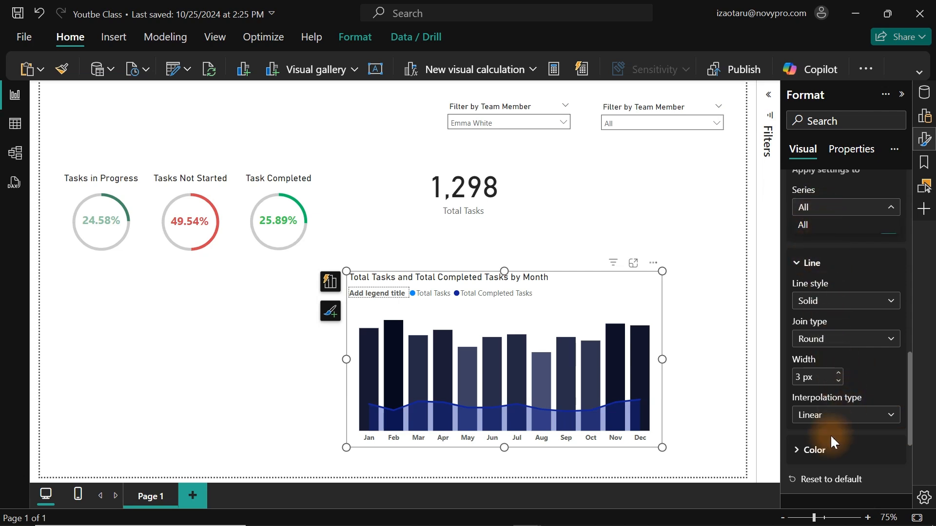
left_click(828, 451)
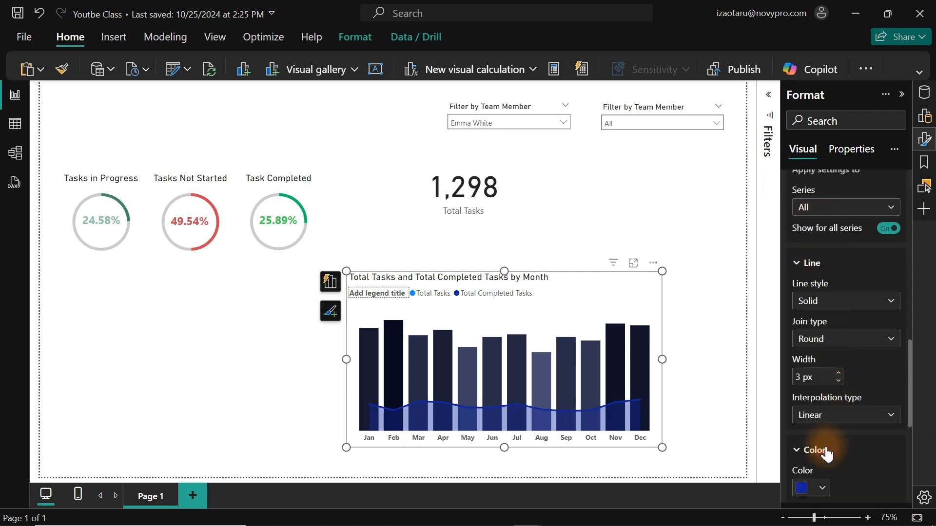
left_click(813, 485)
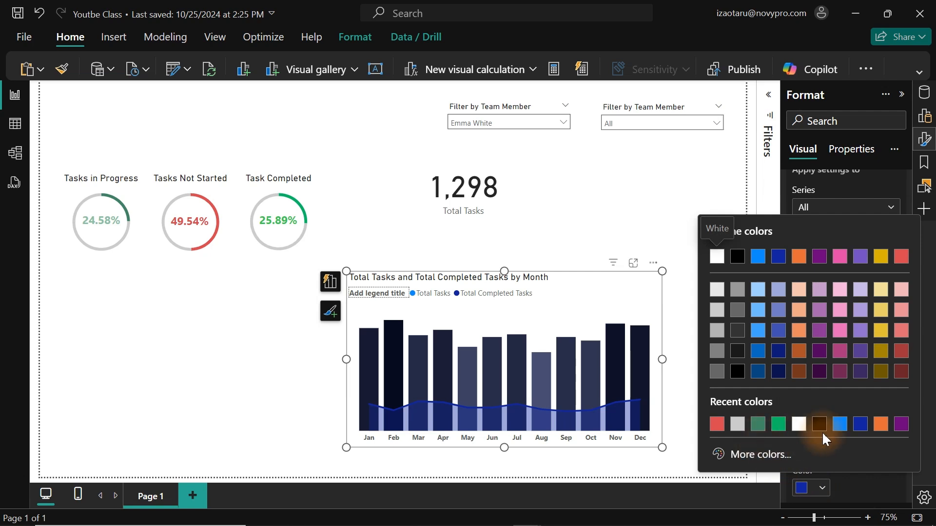
left_click(777, 370)
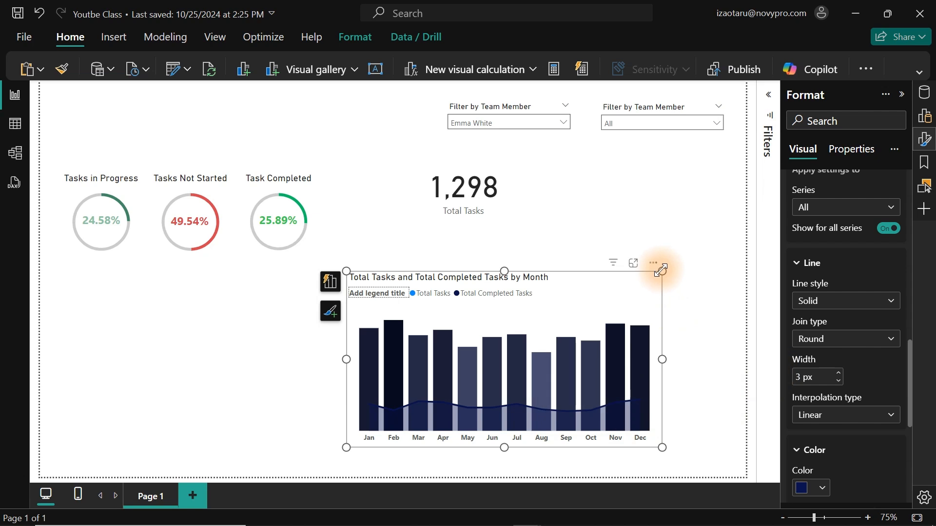
Turn off the combo chart's legend.
left_click_drag(908, 372, 908, 234)
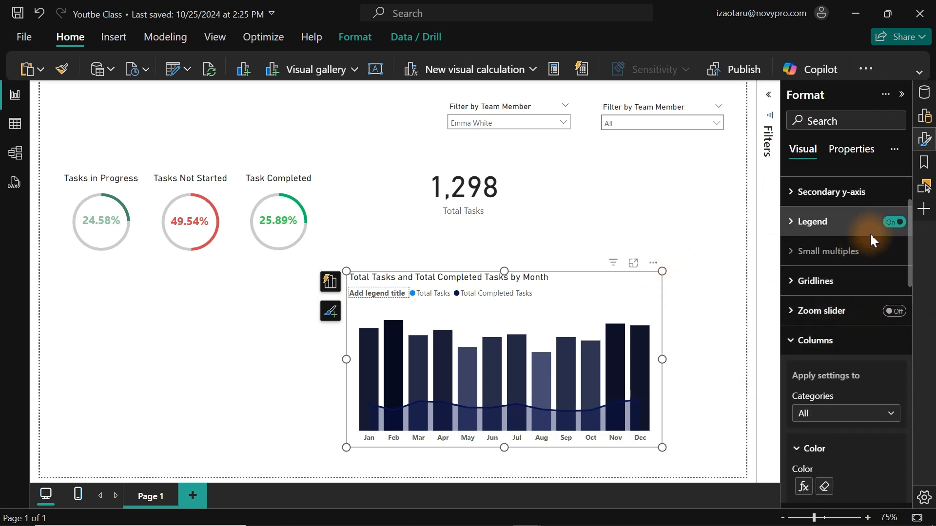
left_click(892, 225)
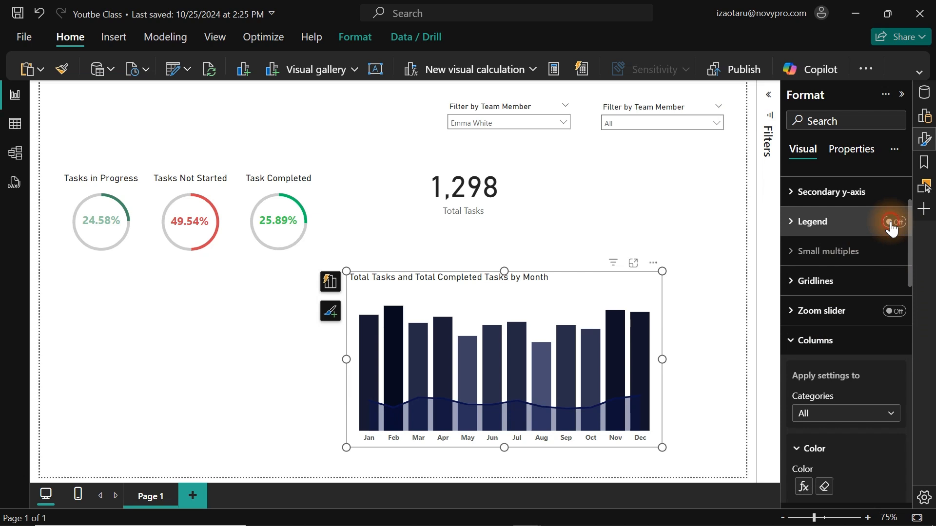
left_click(892, 225)
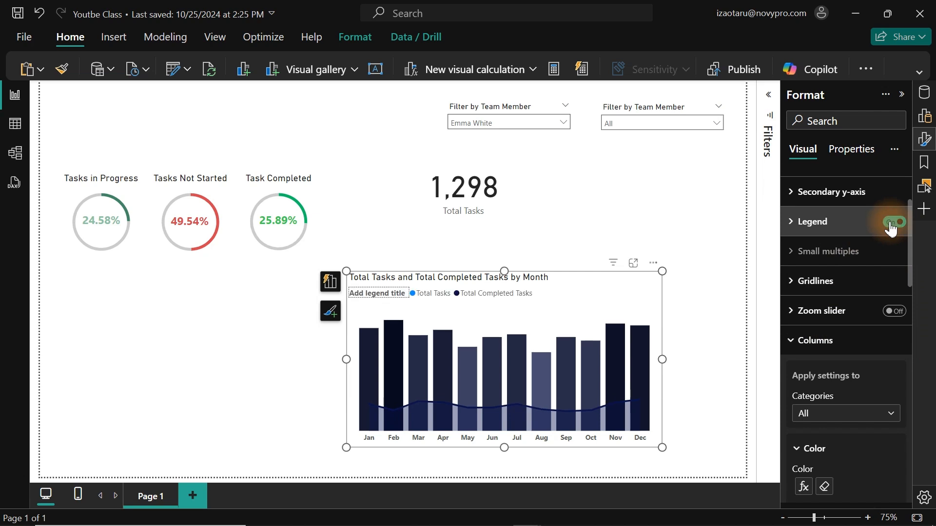
left_click(891, 226)
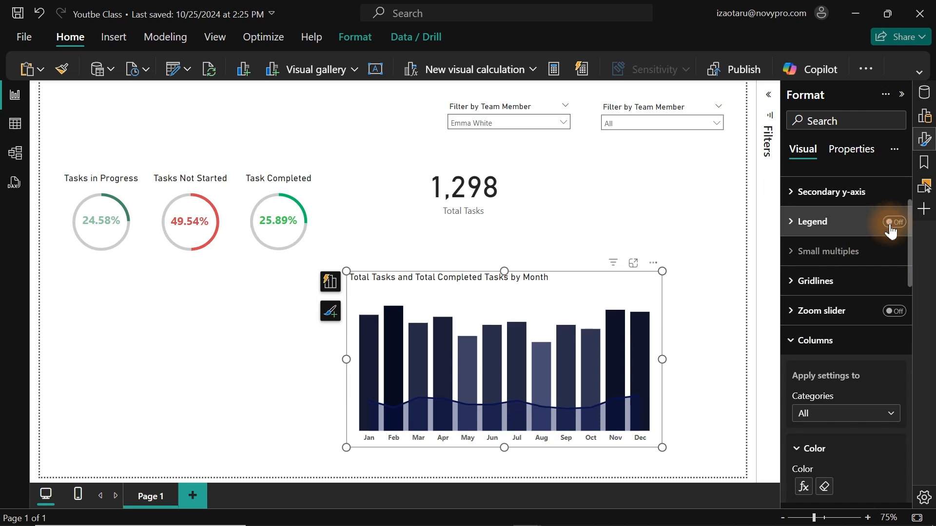
left_click(891, 225)
left_click(891, 225)
Shrink the combo chart, turn off its title and move it below the three donut charts.
left_click_drag(662, 273, 604, 305)
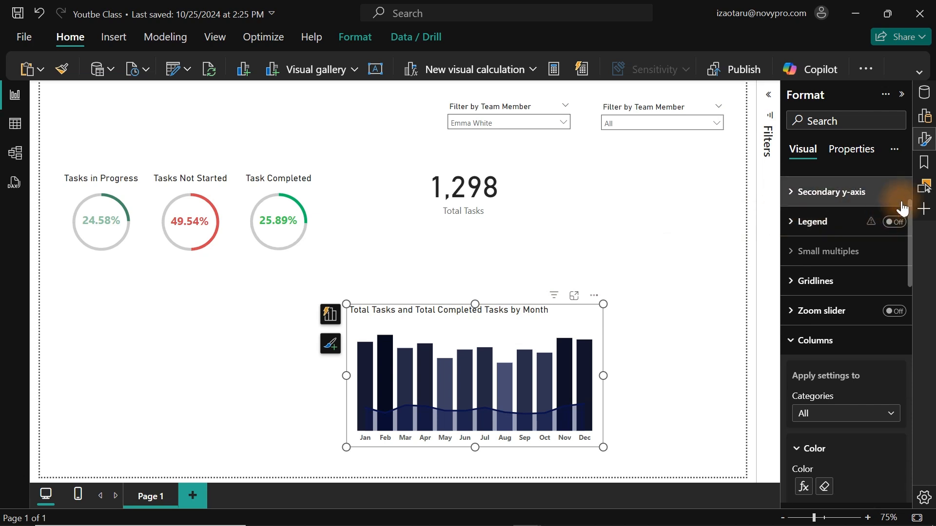
scroll(900, 215, "up", 3)
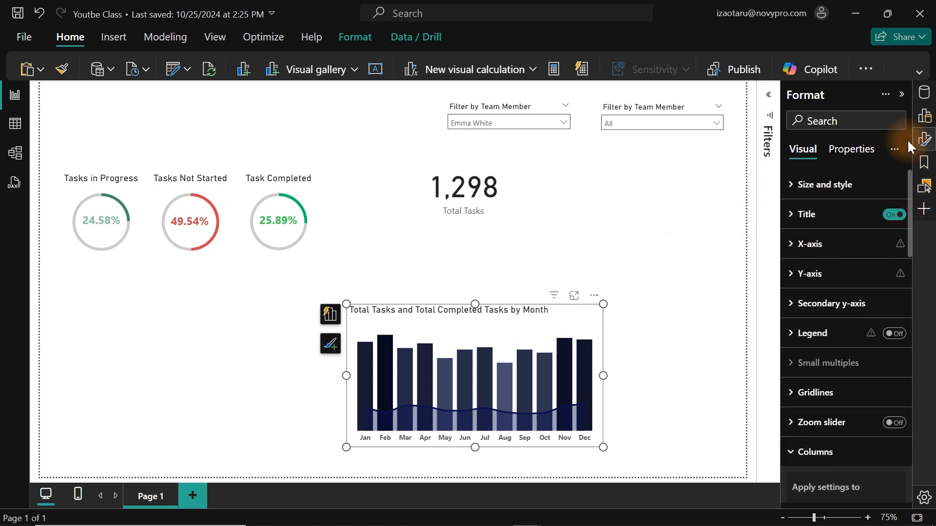
left_click(892, 215)
left_click_drag(581, 313, 289, 329)
Set the Total Tasks card's callout value font size to 30.
left_click(499, 189)
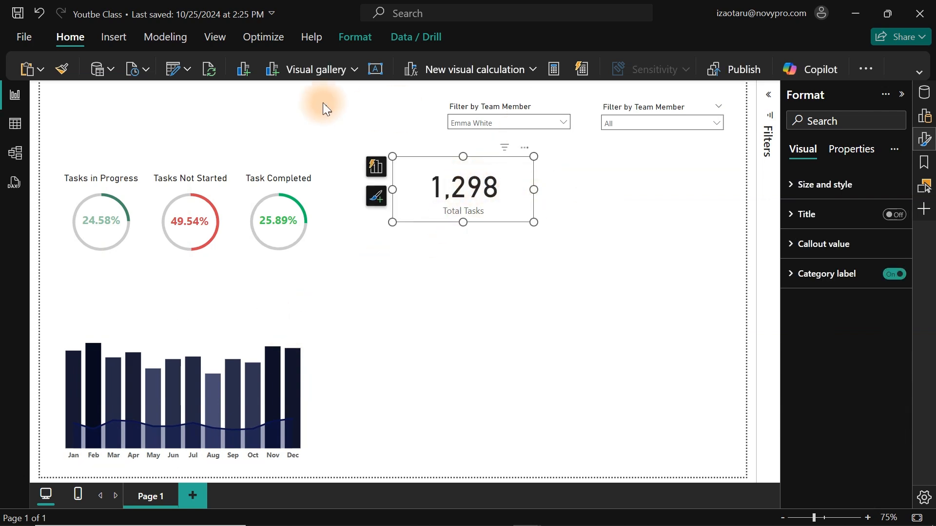
left_click(923, 146)
left_click(923, 148)
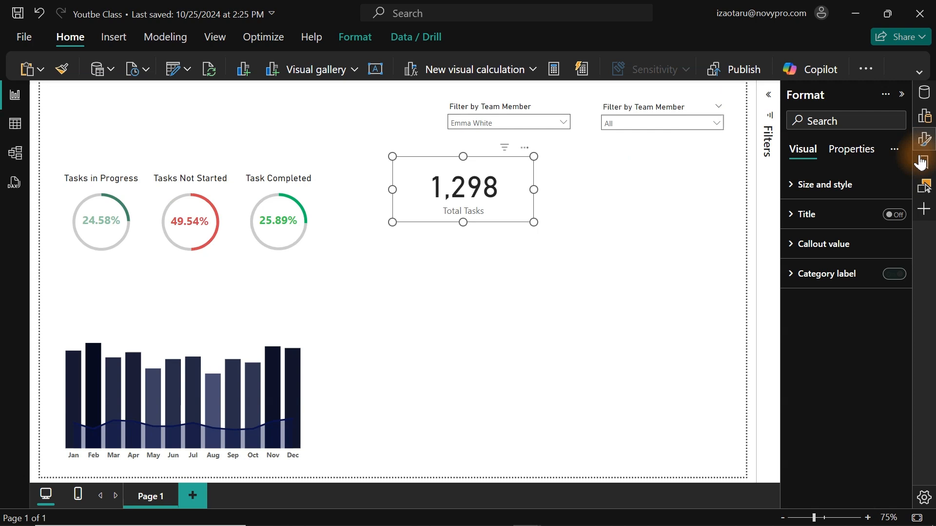
left_click(819, 245)
left_click(884, 292)
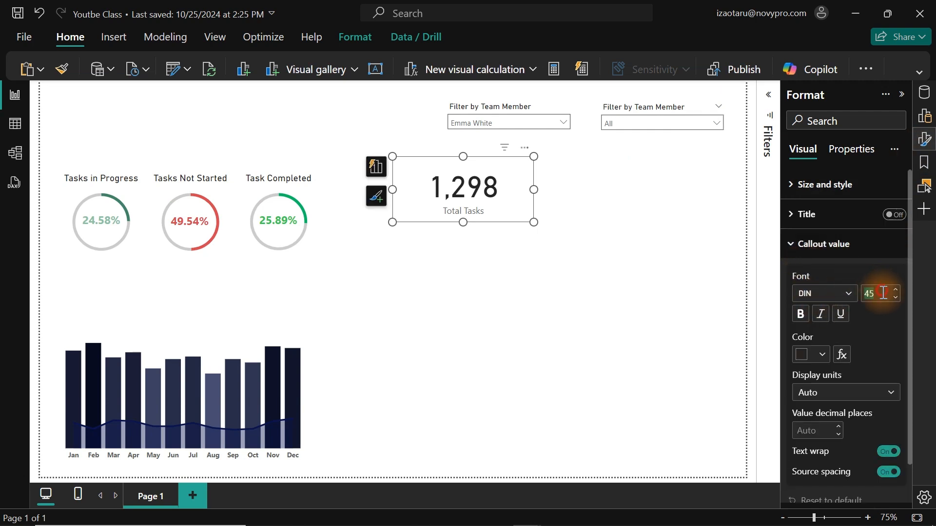
type("30")
key("Return")
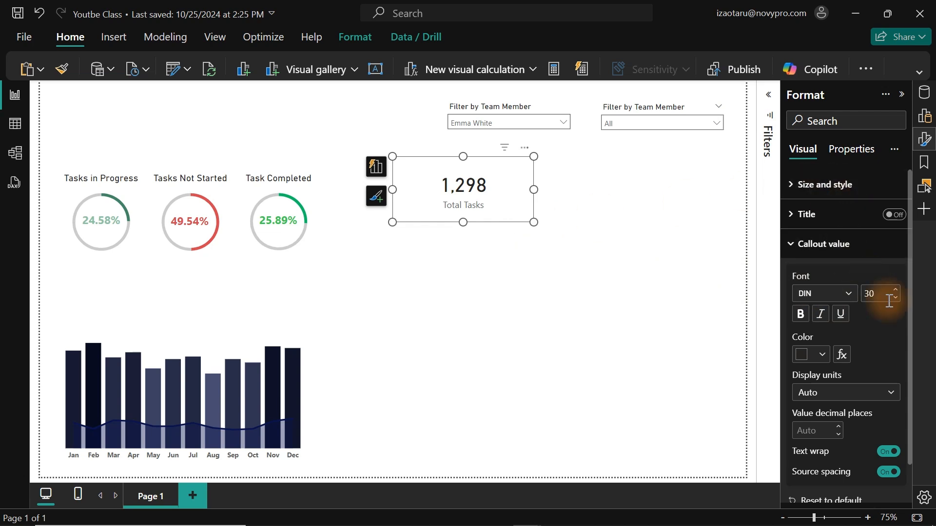
Give the card a centred title reading "Completed Tasks" and turn off its category label.
left_click(850, 227)
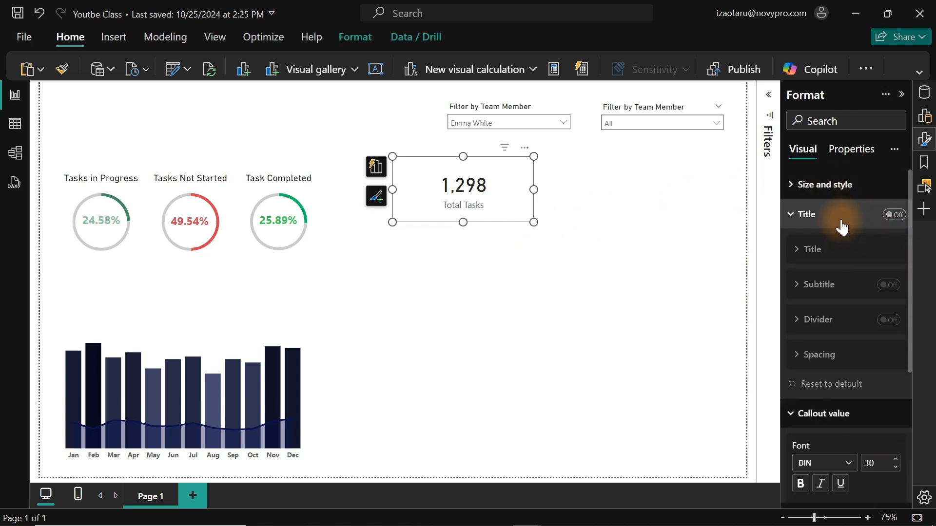
left_click(899, 215)
left_click(815, 250)
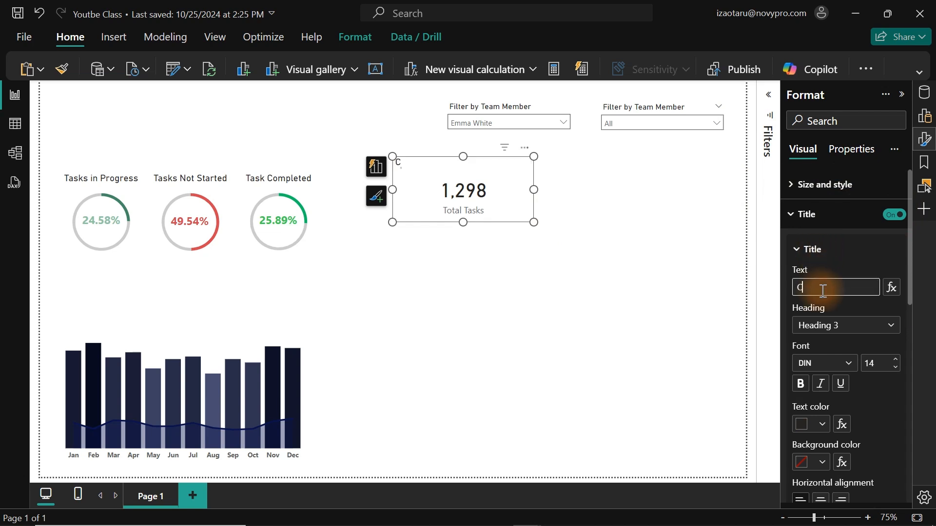
left_click(821, 498)
left_click(849, 211)
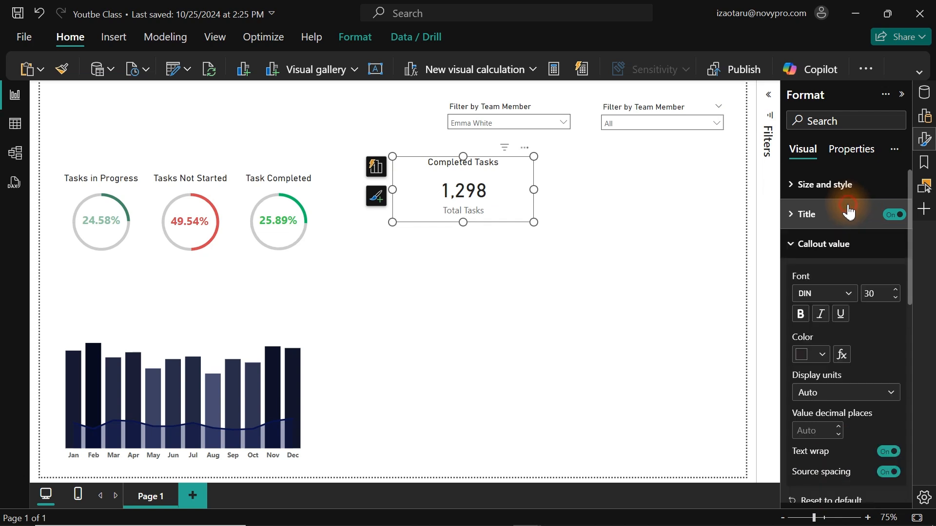
left_click(846, 246)
left_click(892, 276)
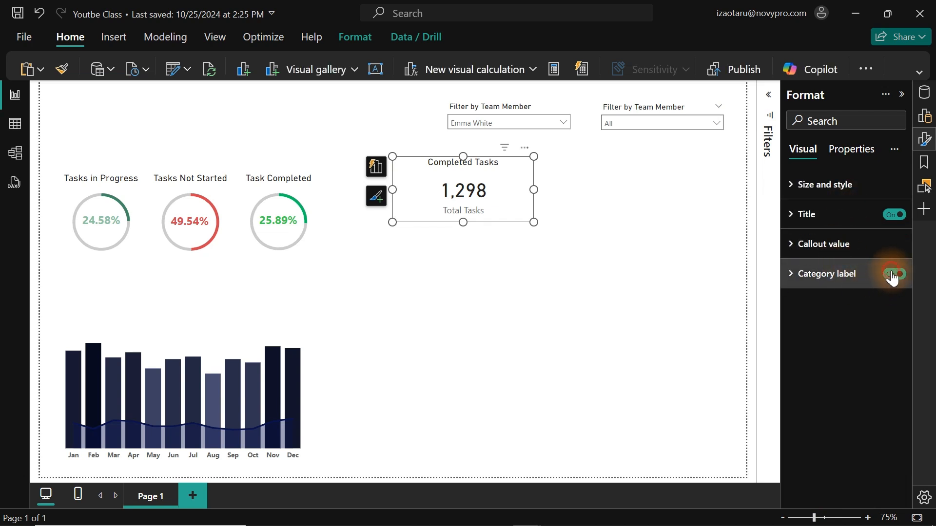
Shrink the card, move it above the left half of the combo chart and place a duplicate beside it.
left_click_drag(533, 223, 111, 312)
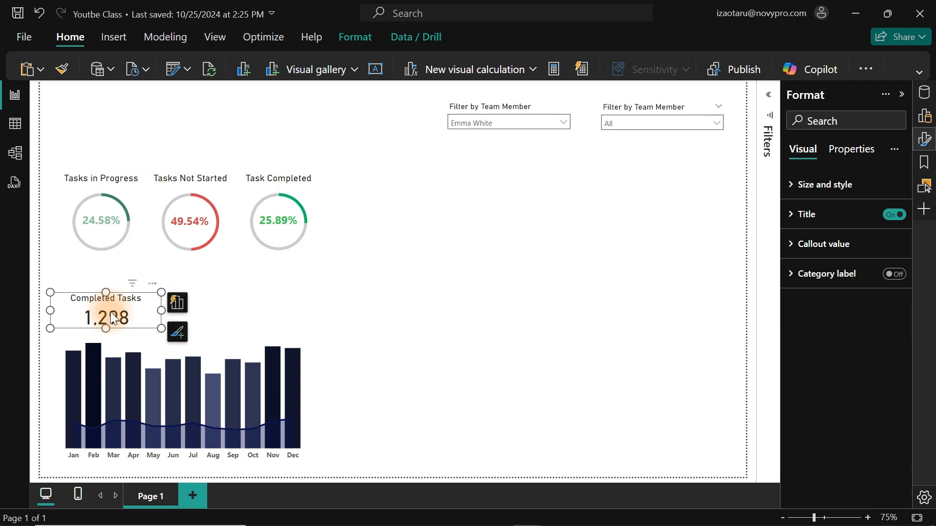
left_click(925, 98)
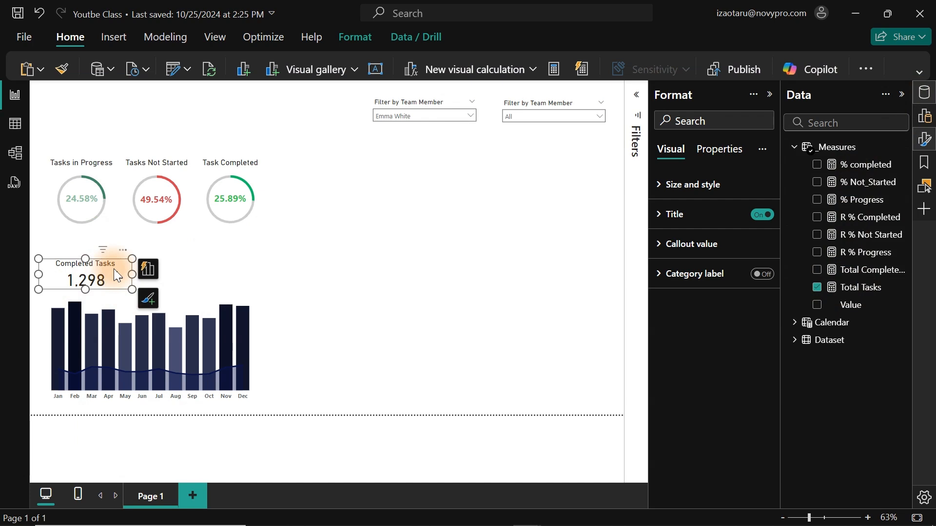
left_click_drag(113, 268, 229, 270)
Change the title of the card above the left half of the combo chart to "Total Monthly Tasks".
left_click(101, 267)
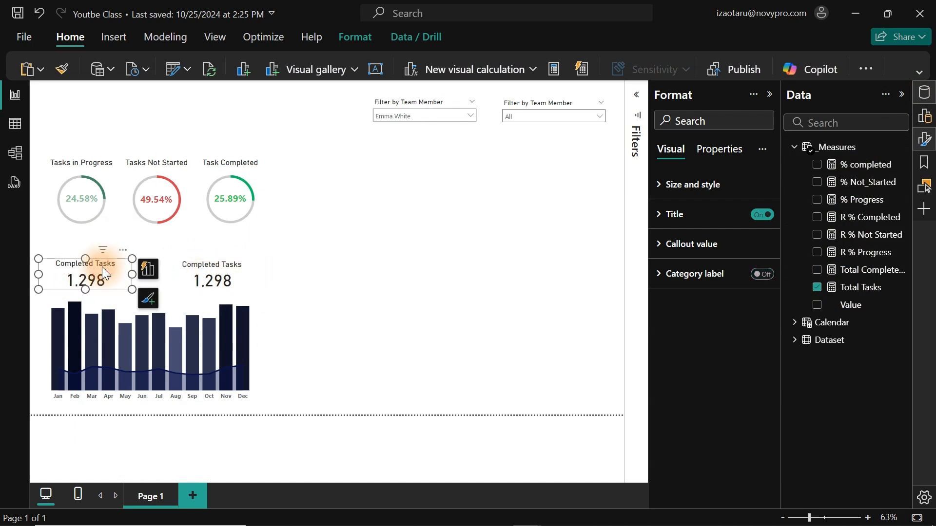
left_click(725, 211)
triple_click(731, 294)
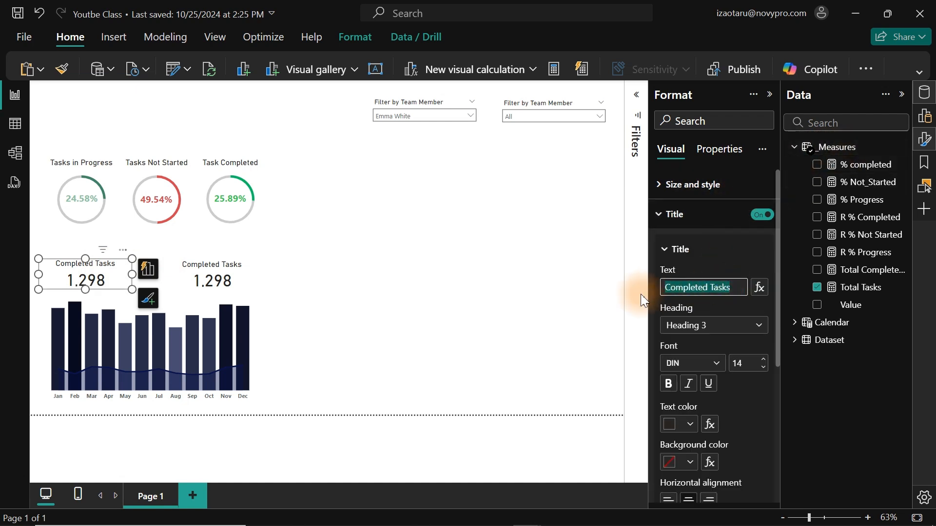
type("Toal")
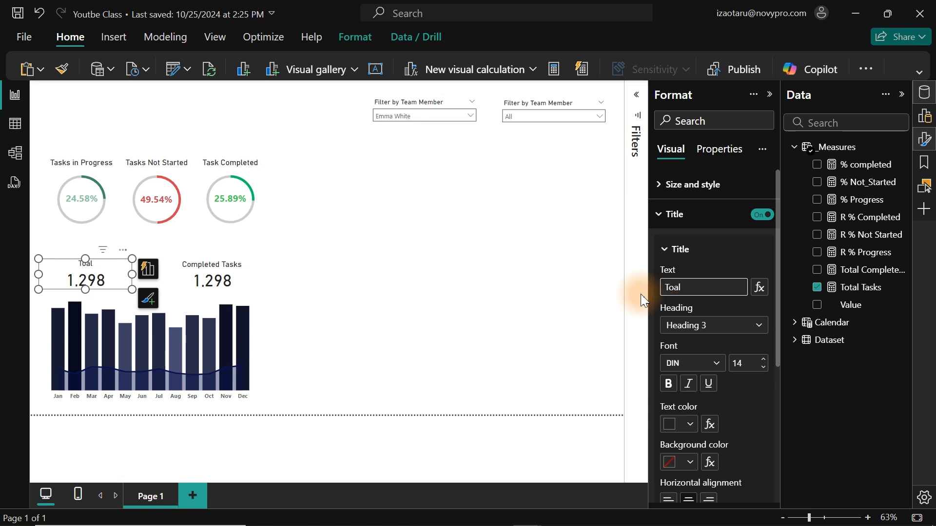
key("BackSpace")
key("BackSpace")
type("tal Monthly Ta")
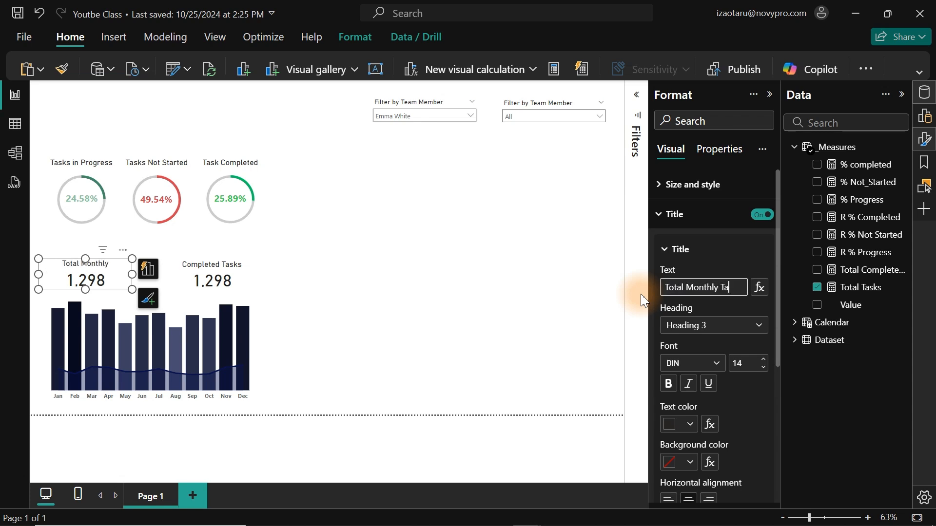
type("sks")
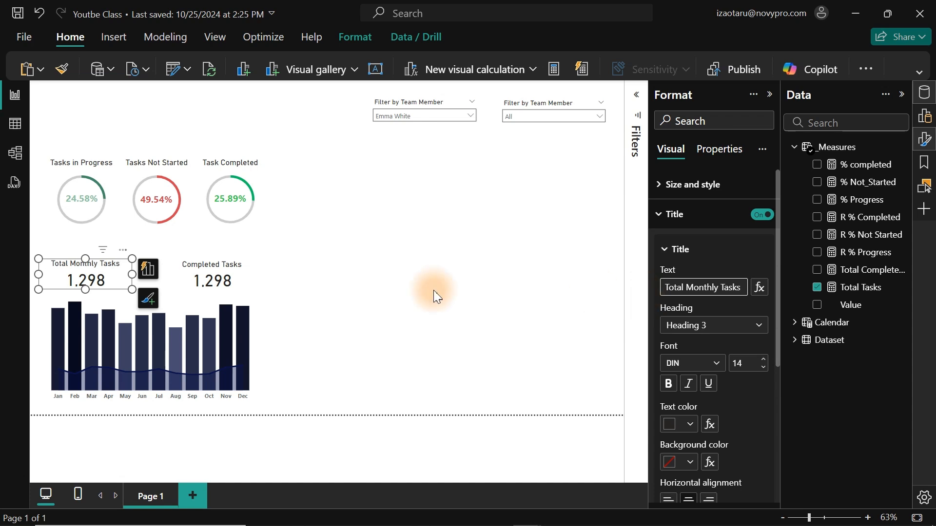
Replace the Total Tasks measure in the Completed Tasks card with the total completed tasks measure.
left_click(204, 268)
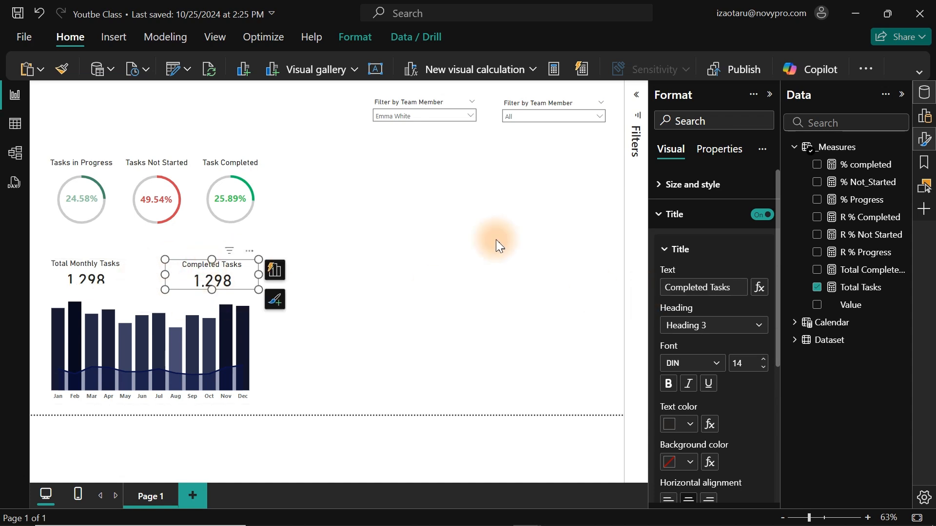
left_click(818, 290)
left_click(817, 270)
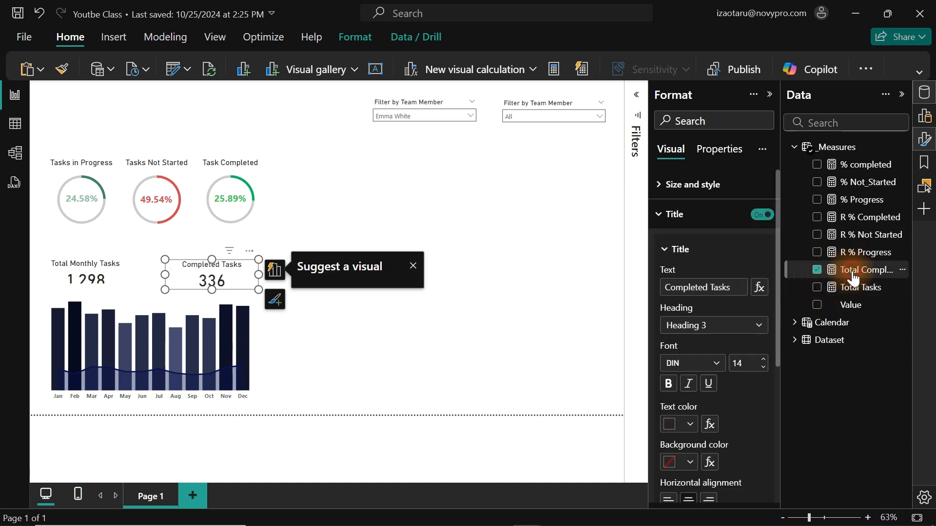
Review the DAX formula of the Total Completed Tasks measure.
left_click(854, 271)
left_click(137, 192)
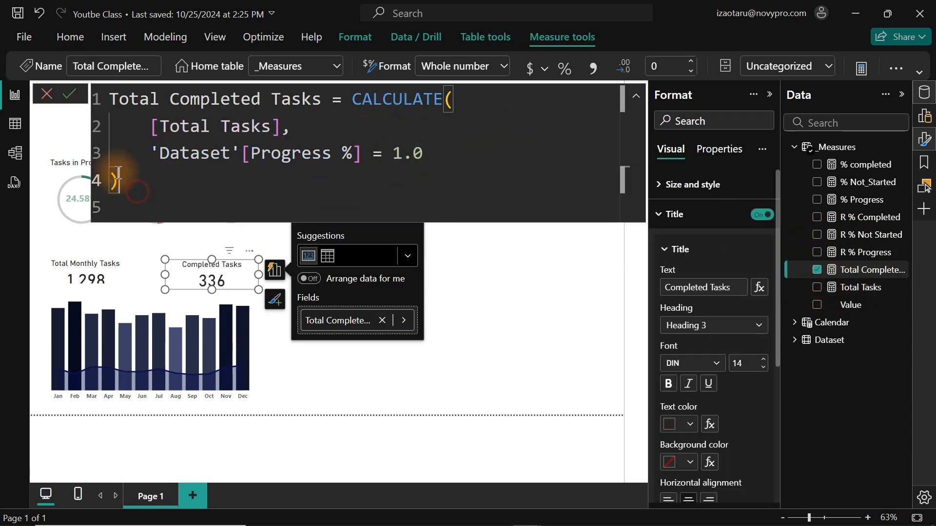
left_click_drag(119, 174, 100, 97)
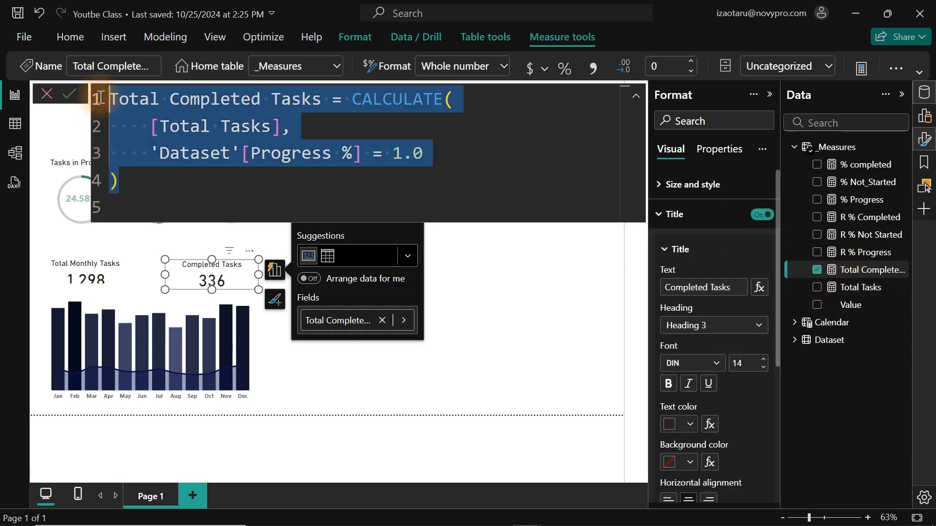
left_click(542, 272)
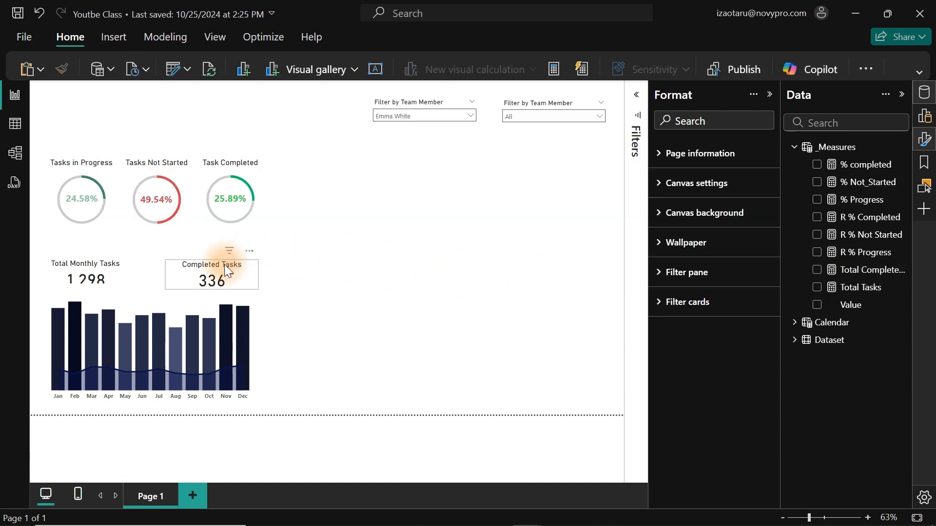
Make the Total Monthly Tasks card slightly taller by extending its upper edge.
left_click(89, 265)
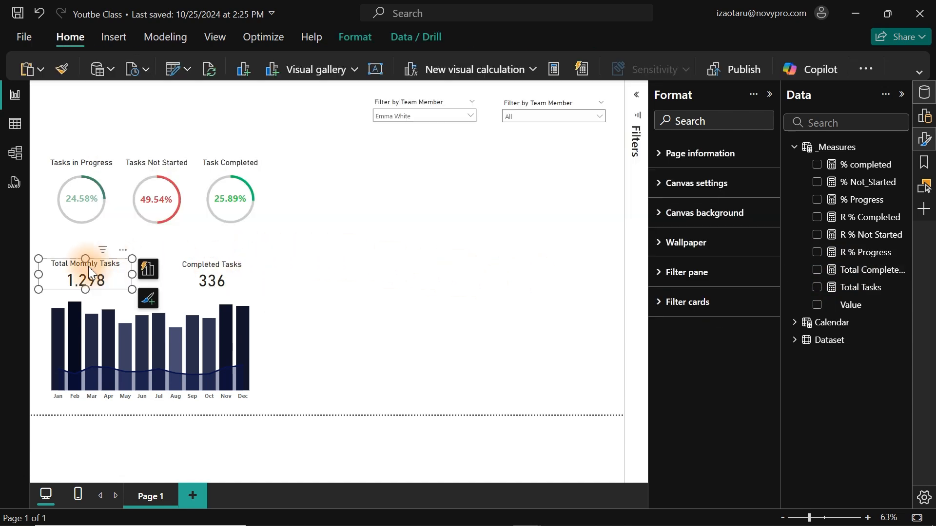
left_click_drag(86, 254, 88, 252)
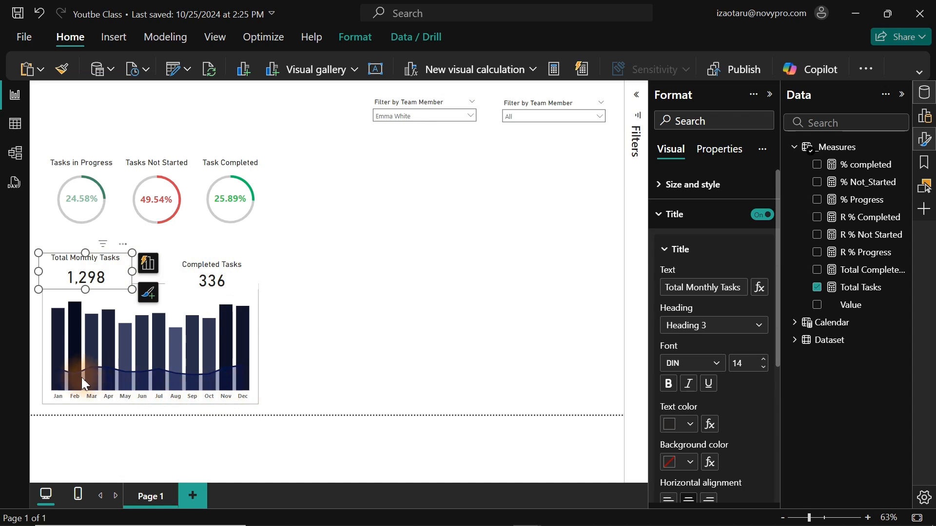
mouse_move(144, 390)
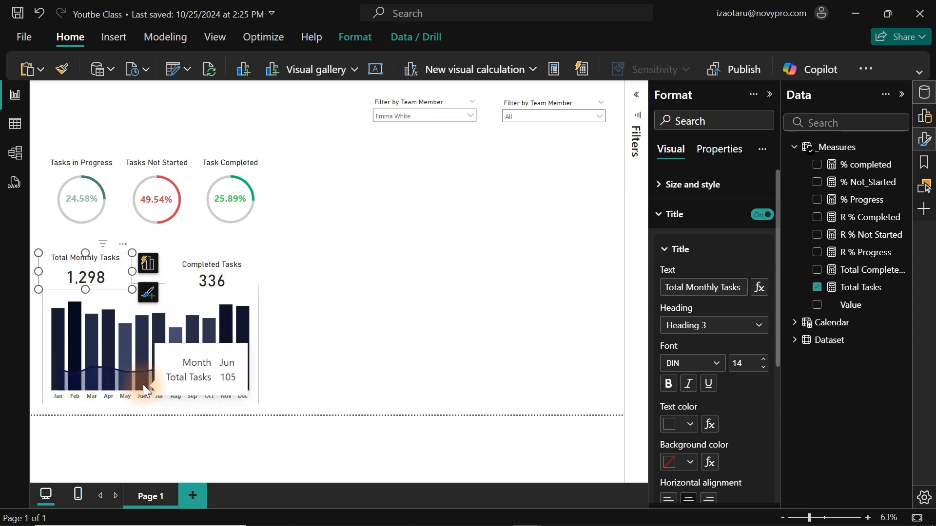
left_click(351, 224)
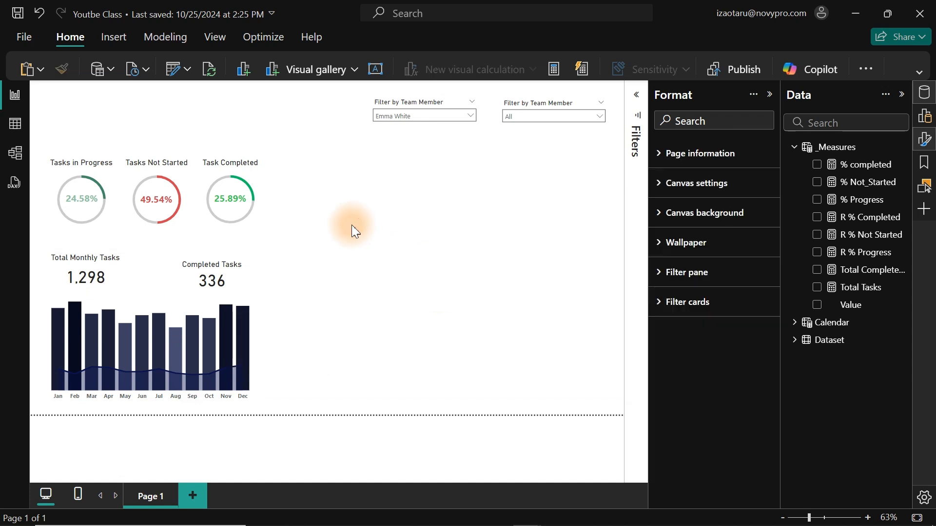
Add a blank stacked column chart beside the donut charts and enlarge it to fill the space below the slicers.
right_click(358, 203)
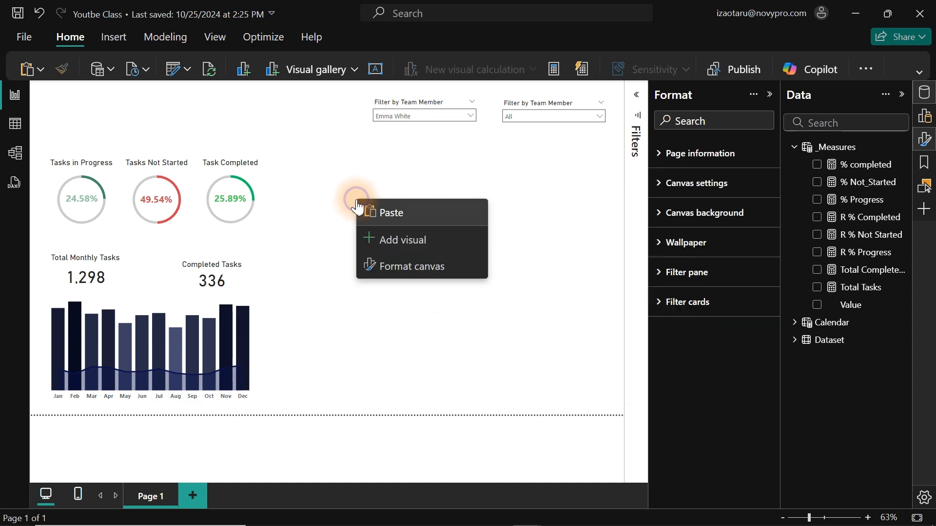
left_click(395, 242)
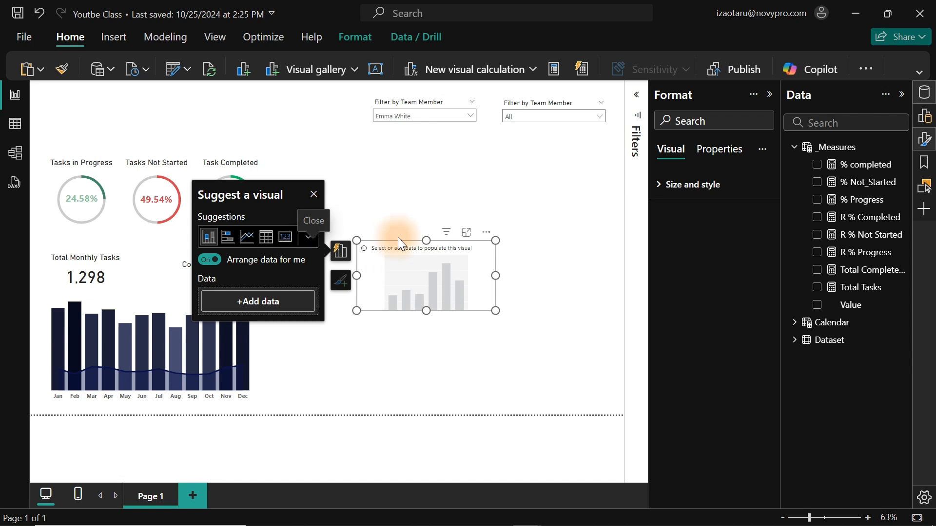
left_click(925, 116)
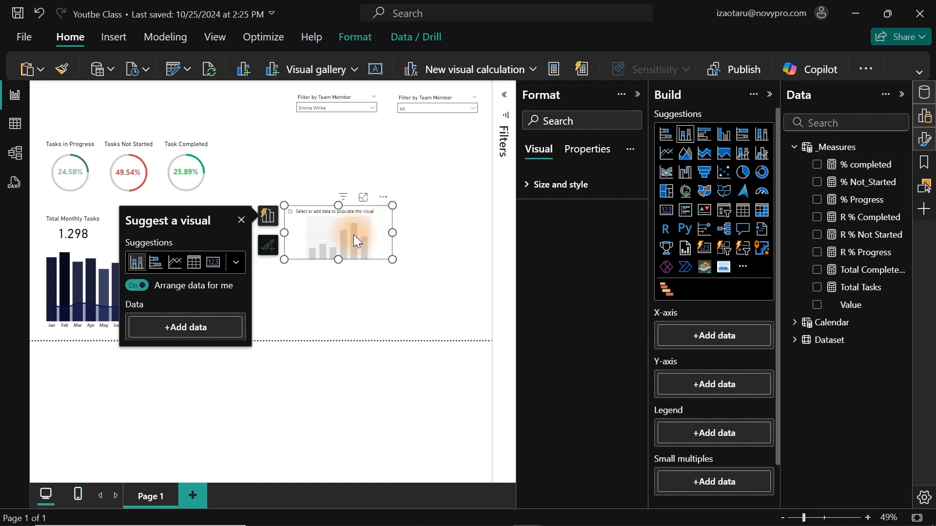
left_click_drag(391, 202, 483, 136)
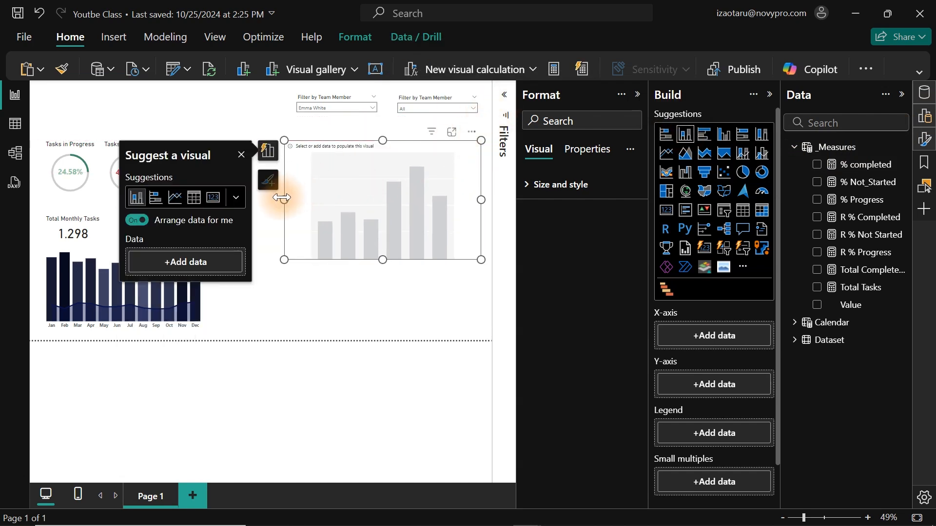
left_click_drag(284, 195, 225, 192)
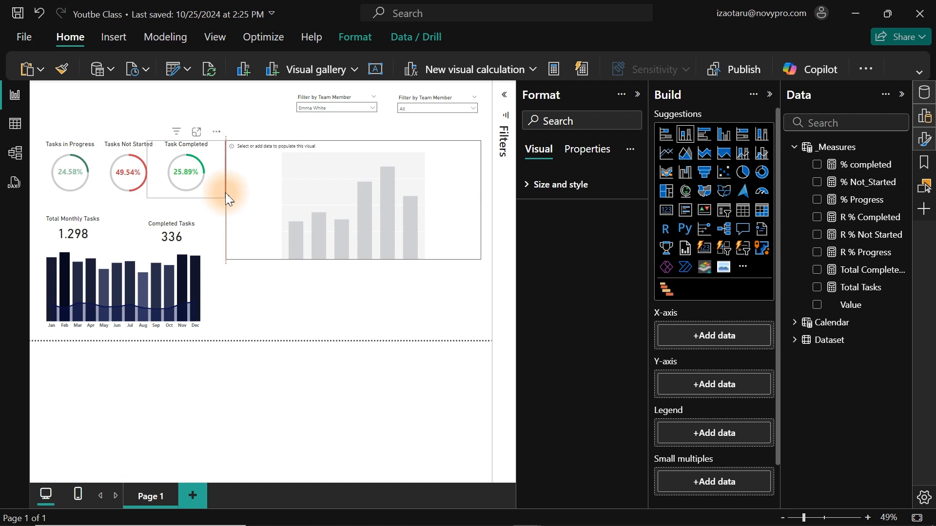
left_click(637, 94)
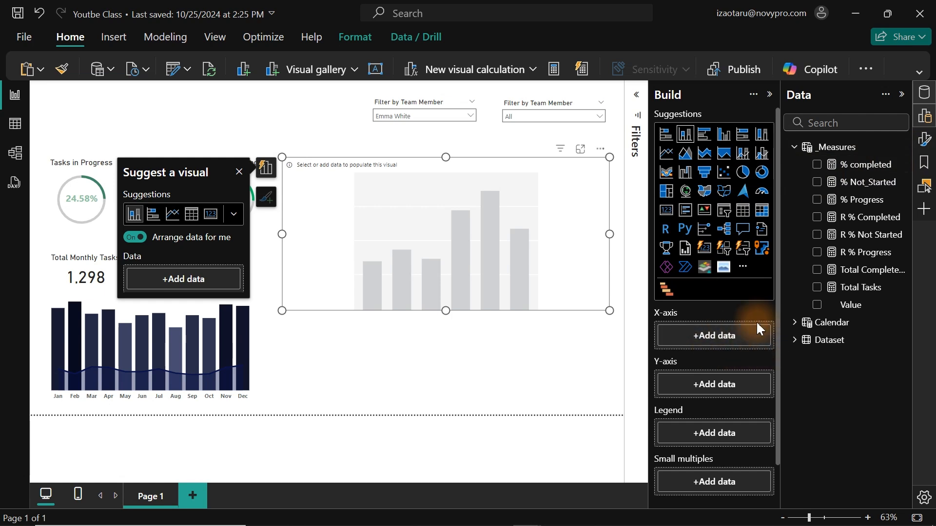
Find the Project Name field in the Dataset table and assign it to the new chart's X-axis.
left_click(795, 147)
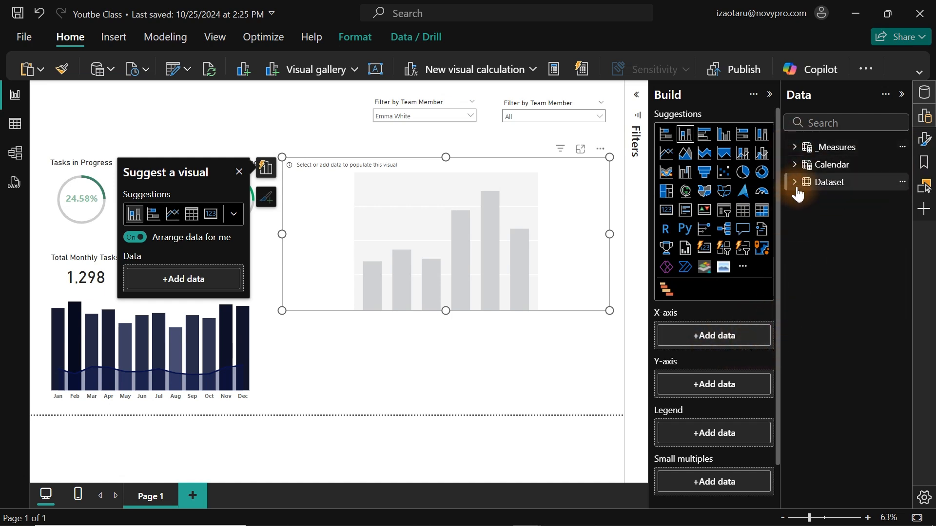
left_click(796, 182)
left_click(822, 123)
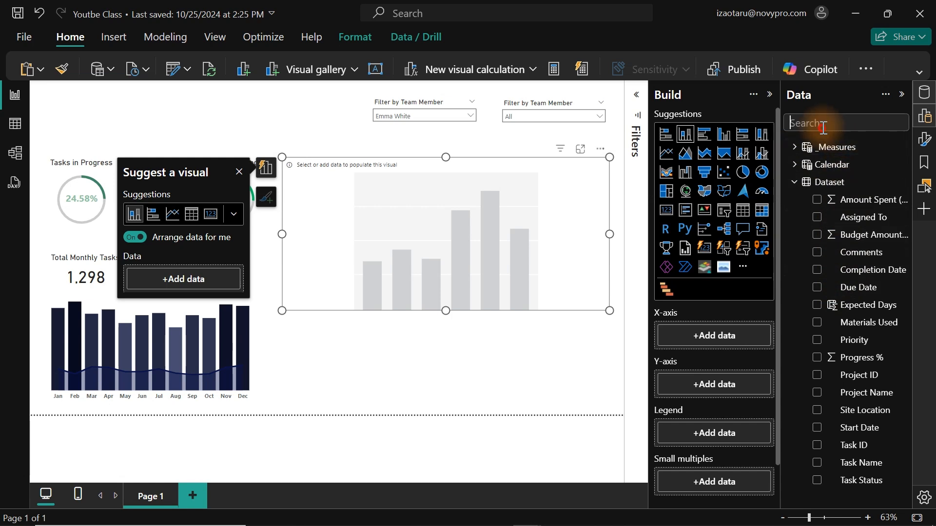
type("pro")
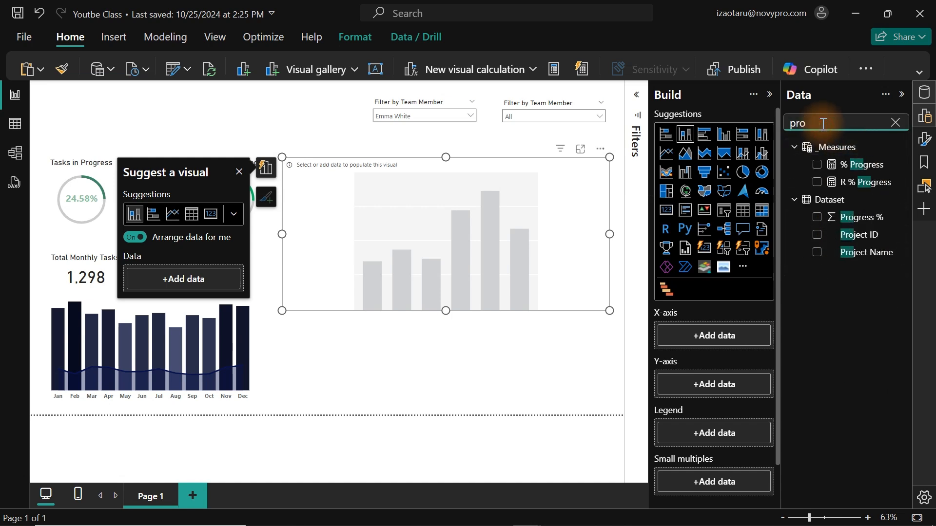
left_click_drag(863, 253, 731, 338)
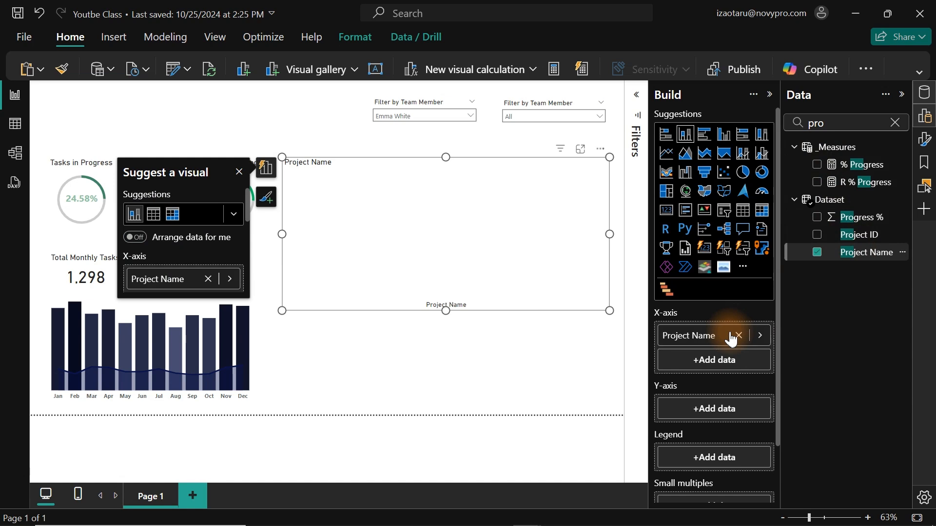
Assign the Task Status field to the stacked column chart's legend.
double_click(814, 123)
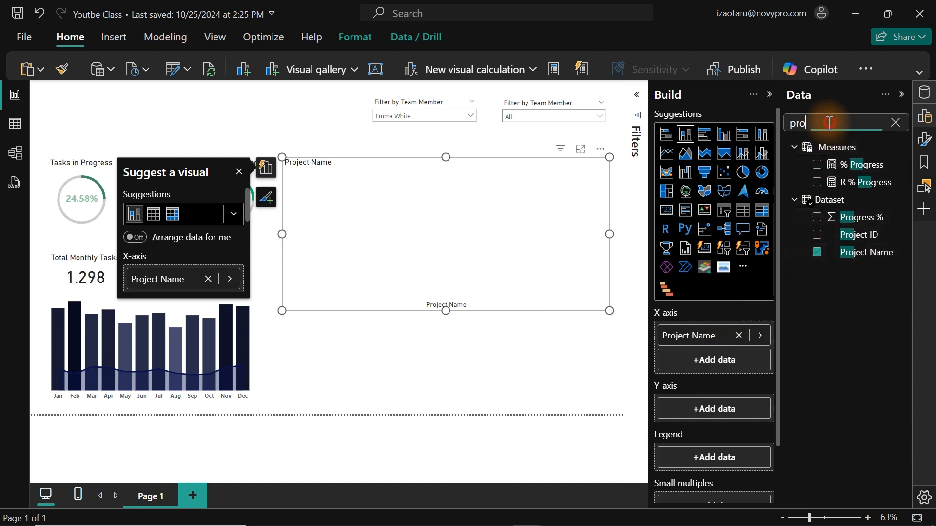
type("ta")
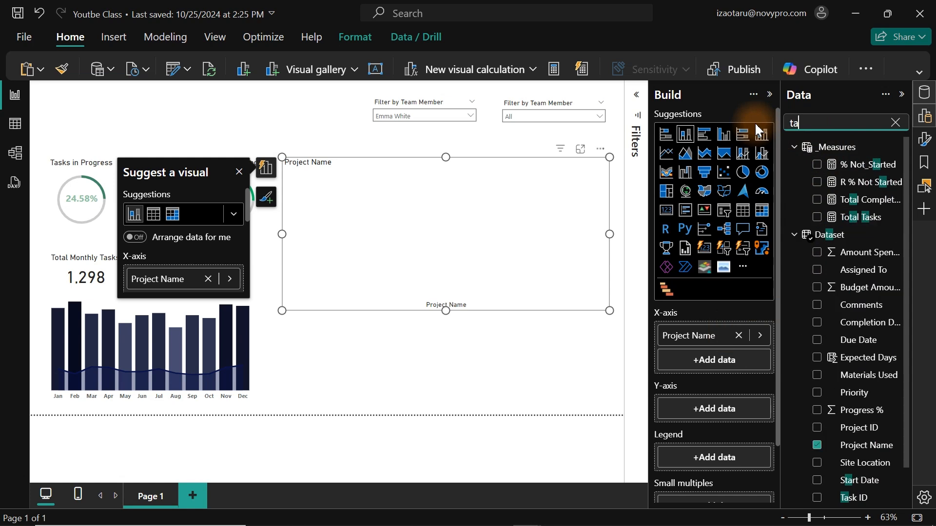
type("sk")
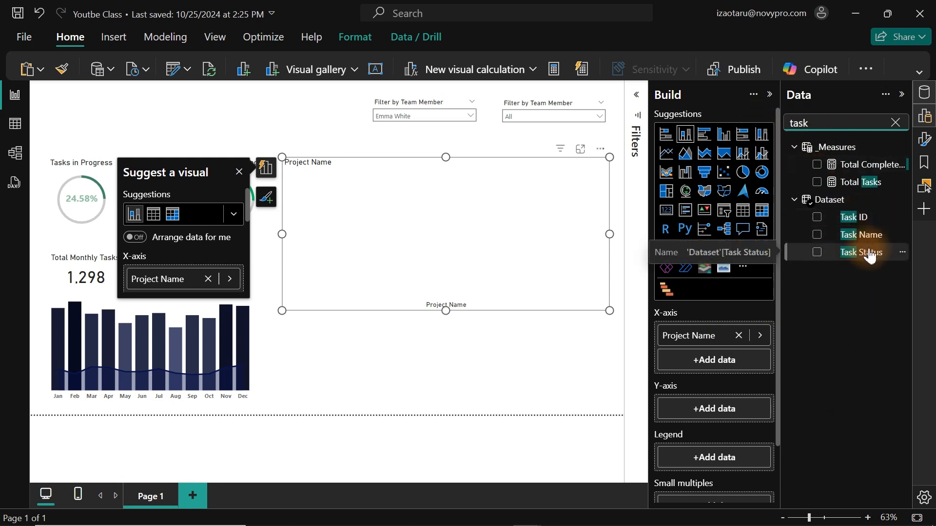
left_click_drag(870, 254, 740, 464)
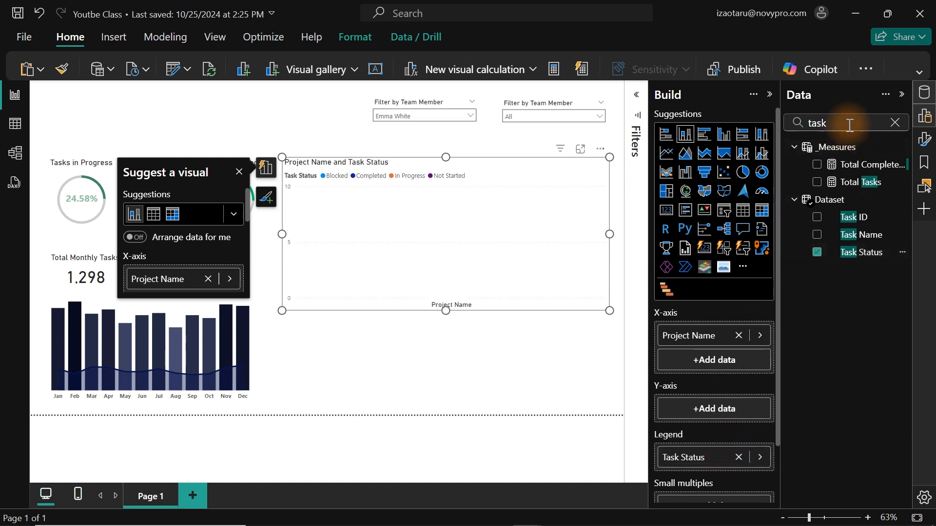
Assign the Total Tasks measure to the stacked column chart's Y-axis and clear the field search.
left_click_drag(843, 122, 753, 126)
type("total")
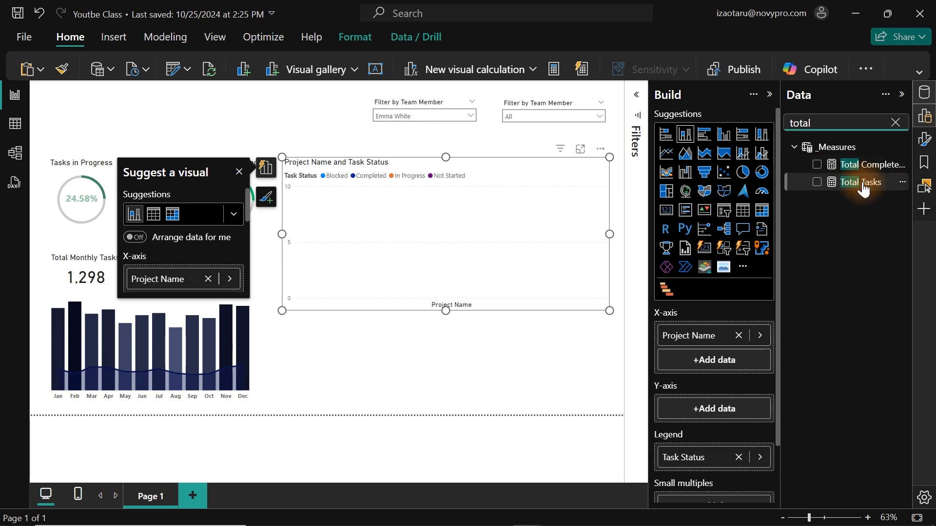
left_click_drag(825, 182, 722, 415)
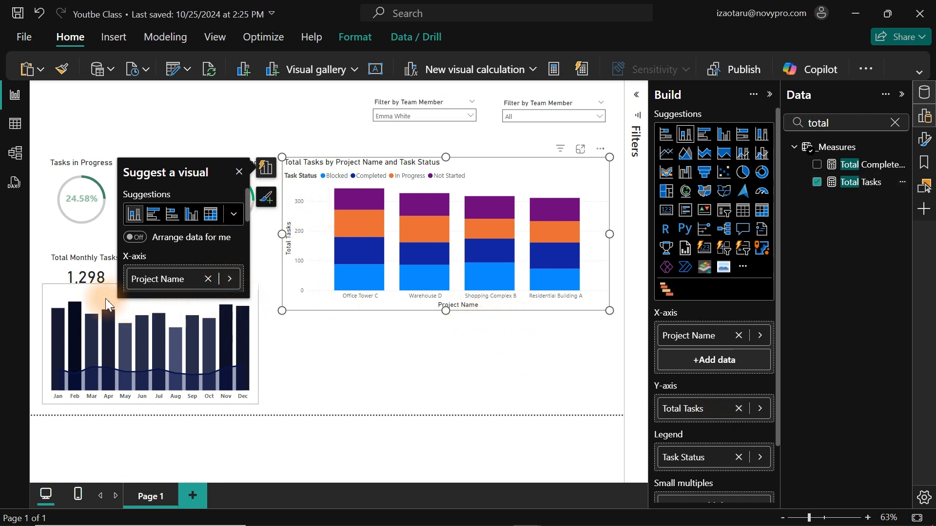
left_click(896, 126)
Turn off the stacked column chart's X-axis title and make the X-axis labels bold.
left_click(925, 116)
left_click(926, 140)
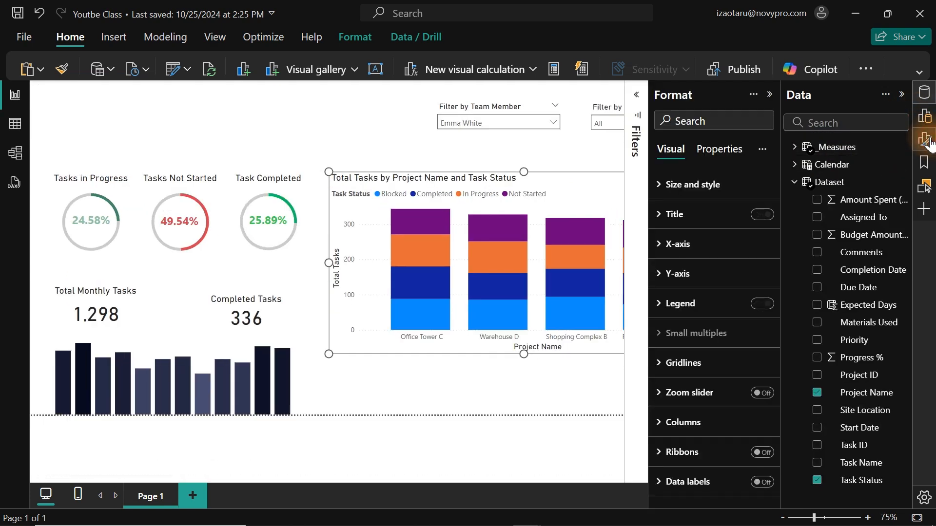
left_click(925, 92)
left_click(811, 250)
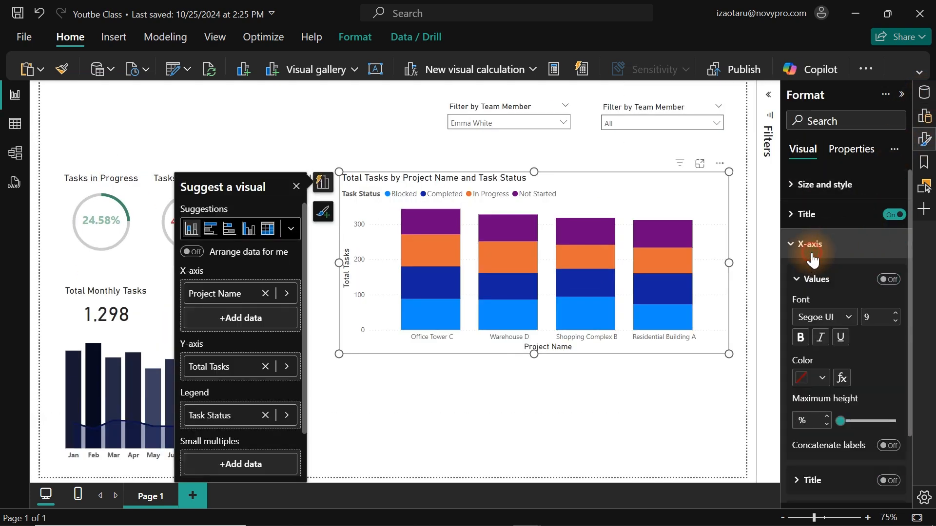
left_click(886, 481)
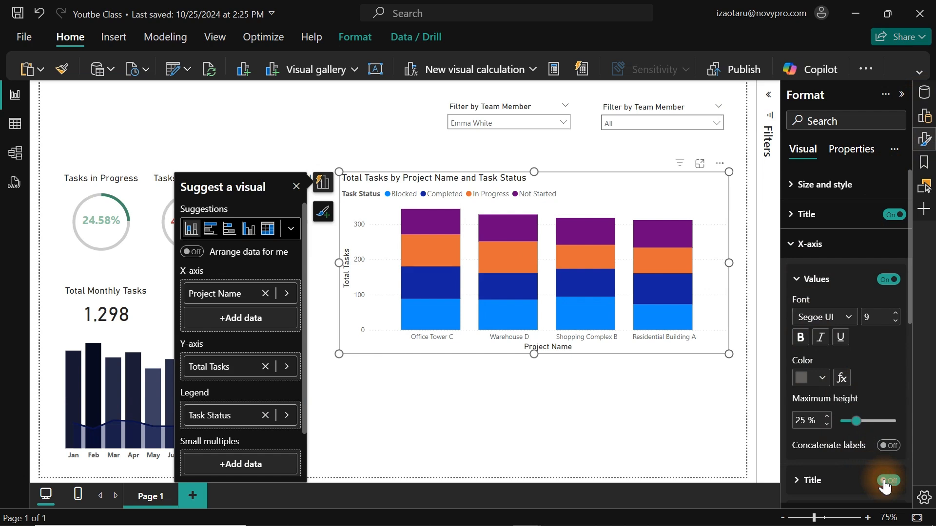
left_click(798, 342)
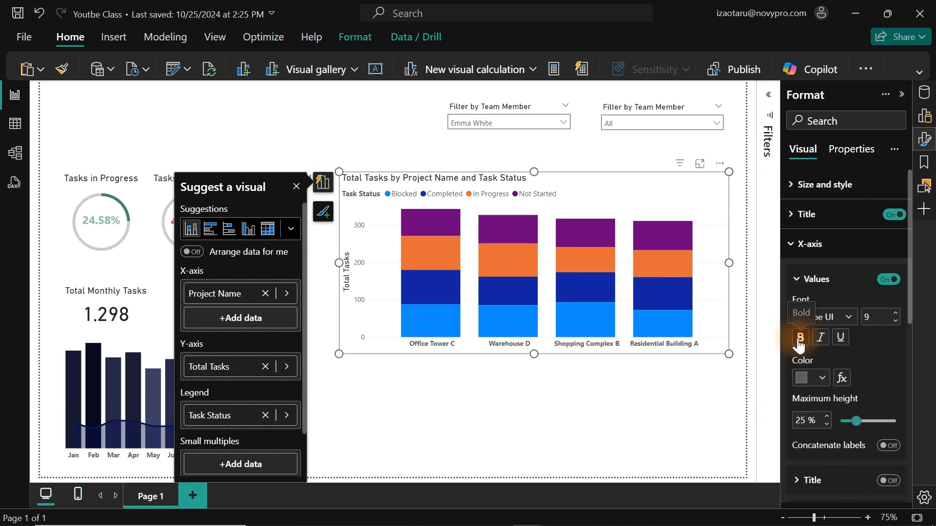
Turn off the stacked column chart's Y-axis title and values, close the visual suggestions, and deselect the chart.
left_click(807, 245)
left_click(801, 282)
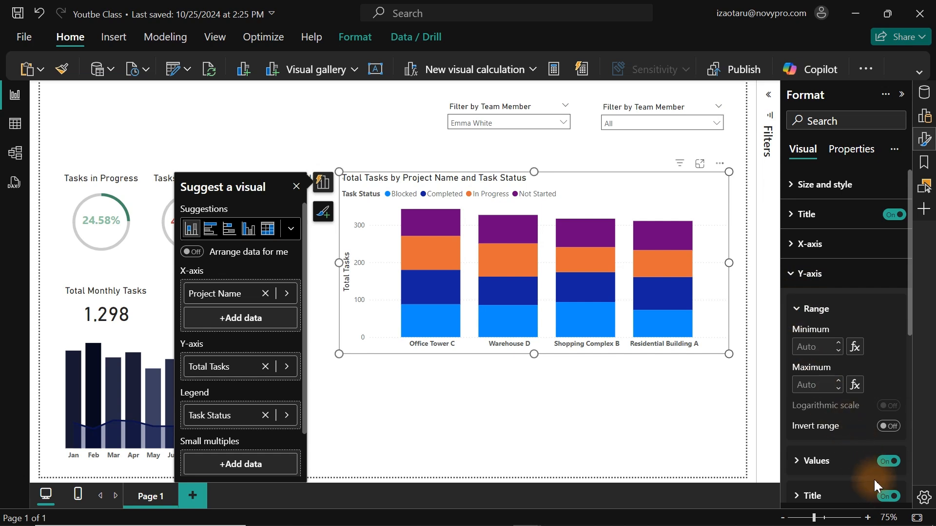
left_click(884, 497)
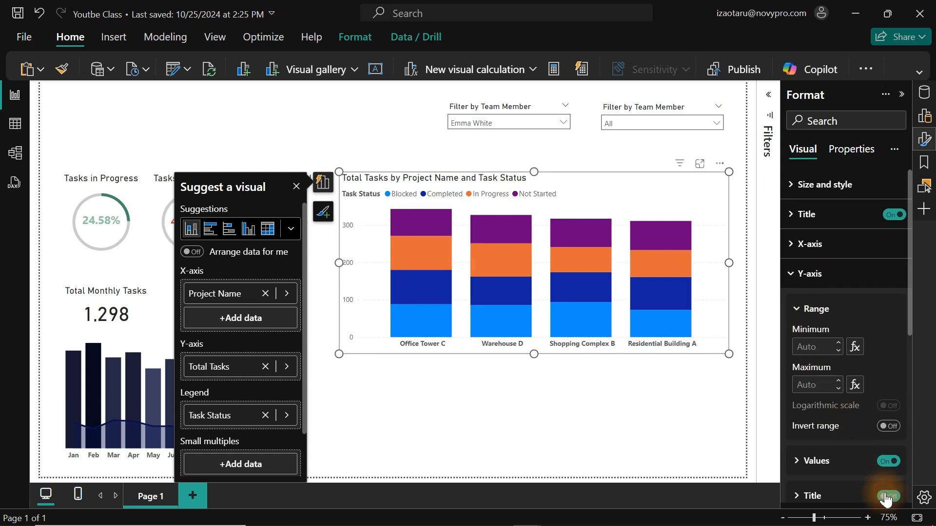
left_click(891, 465)
left_click(806, 273)
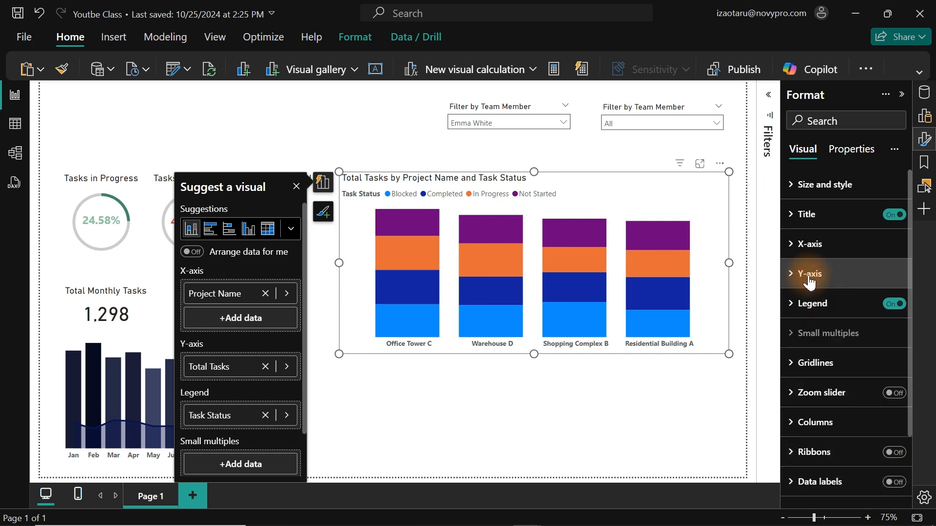
left_click(296, 186)
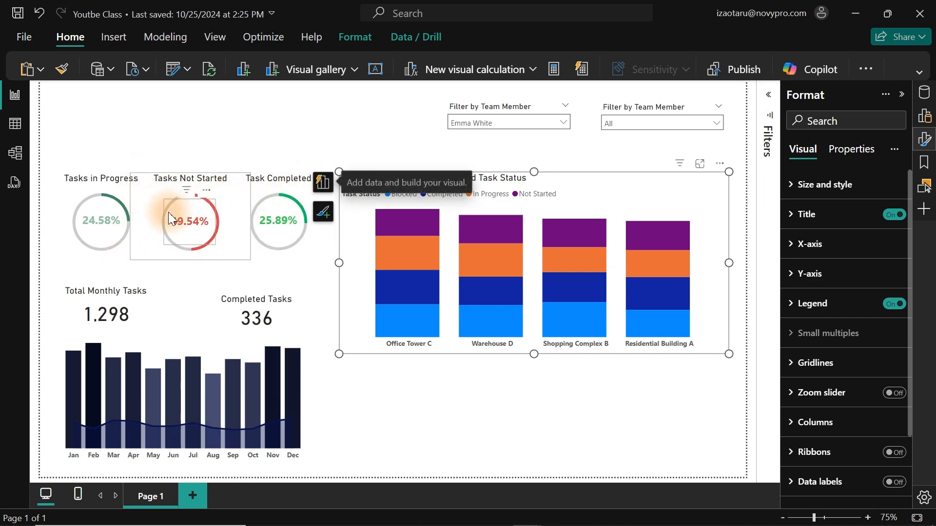
left_click(527, 414)
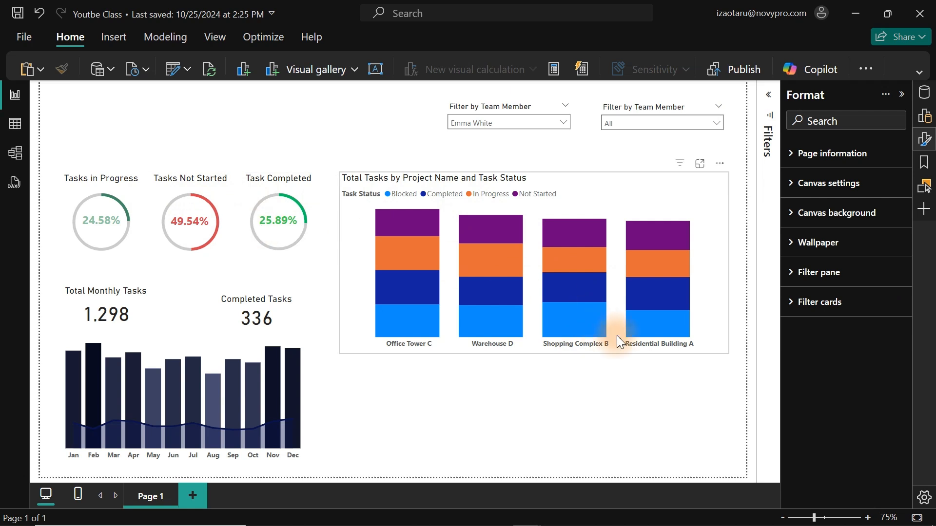
Set the Completed series color in the stacked column chart to the recently used bright green, #0ABF64.
left_click(712, 220)
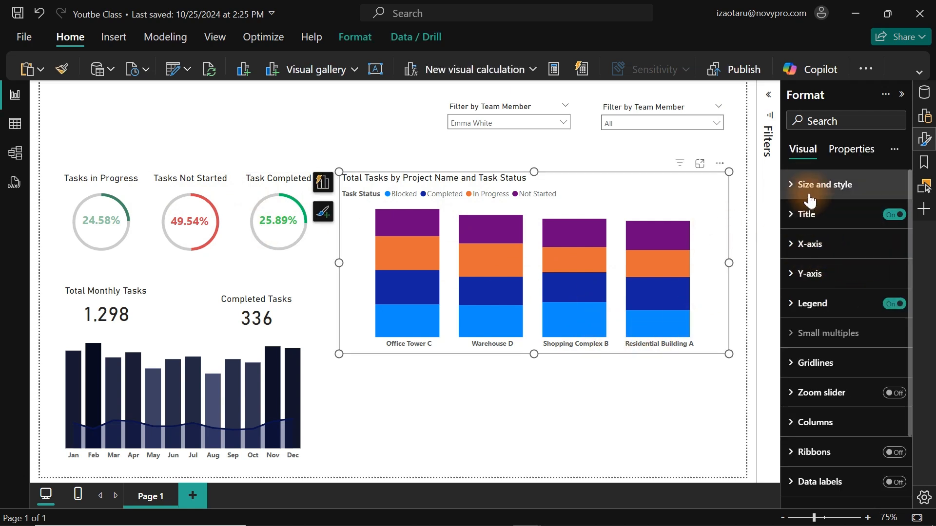
left_click(823, 414)
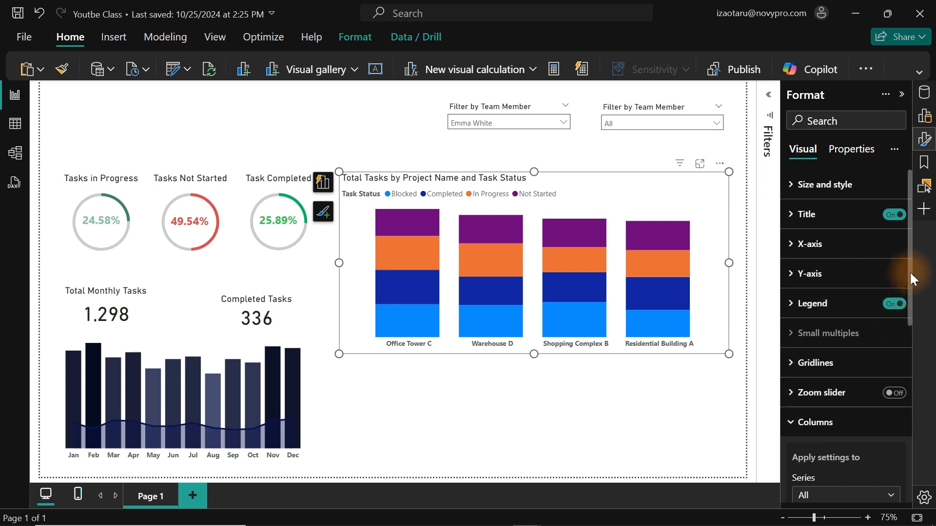
left_click_drag(913, 275, 907, 394)
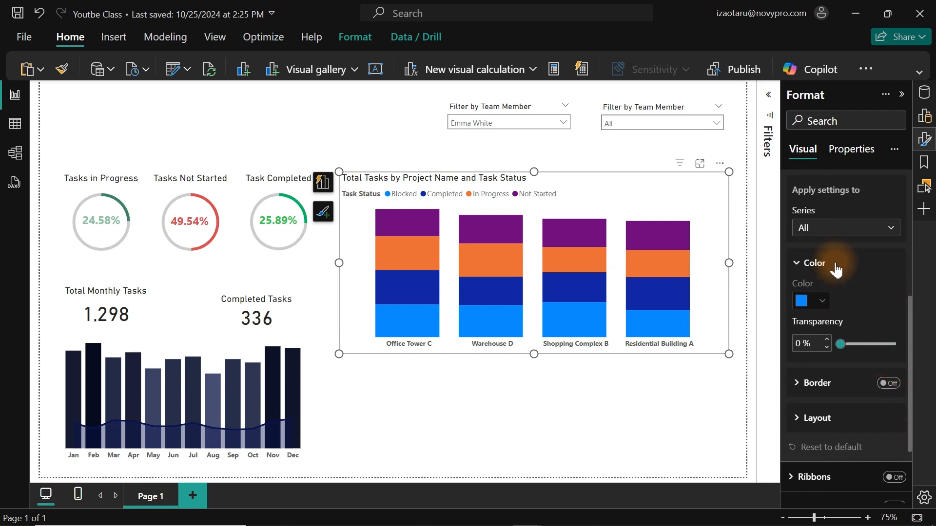
left_click(820, 229)
left_click(818, 281)
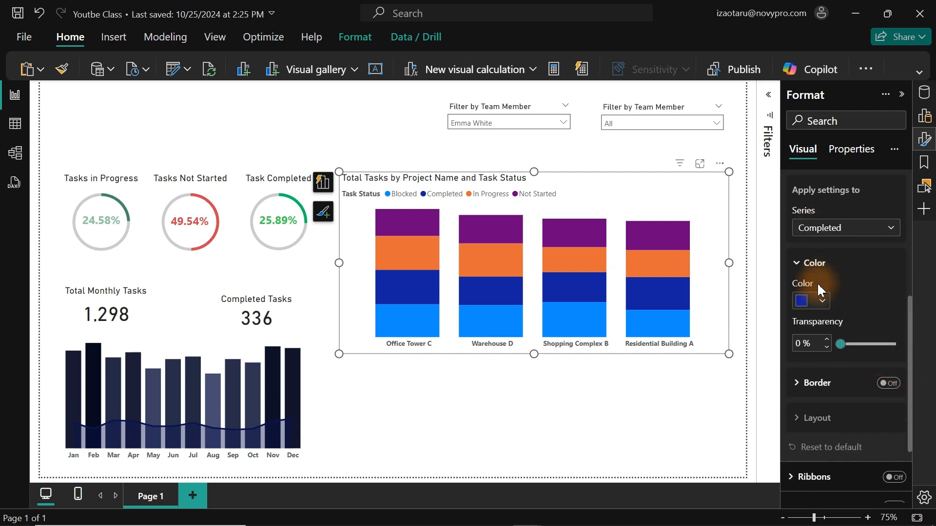
left_click(817, 302)
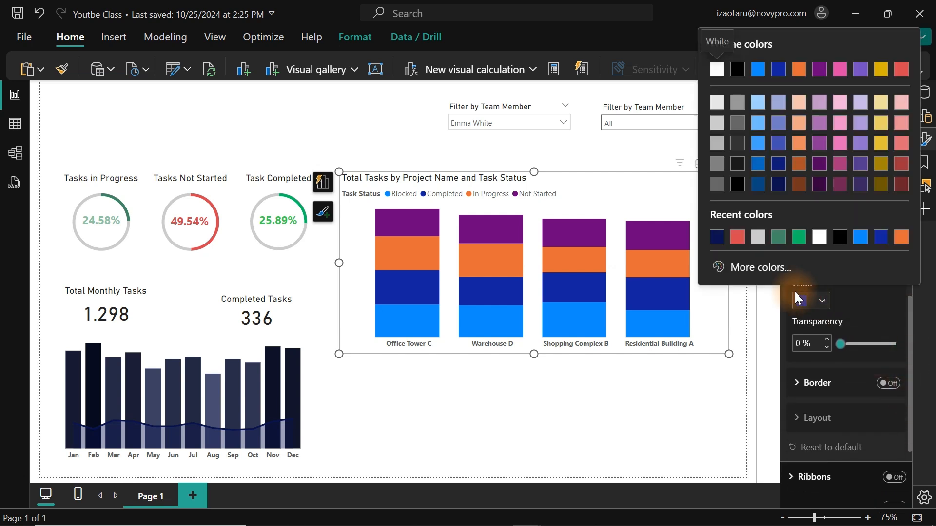
left_click(796, 236)
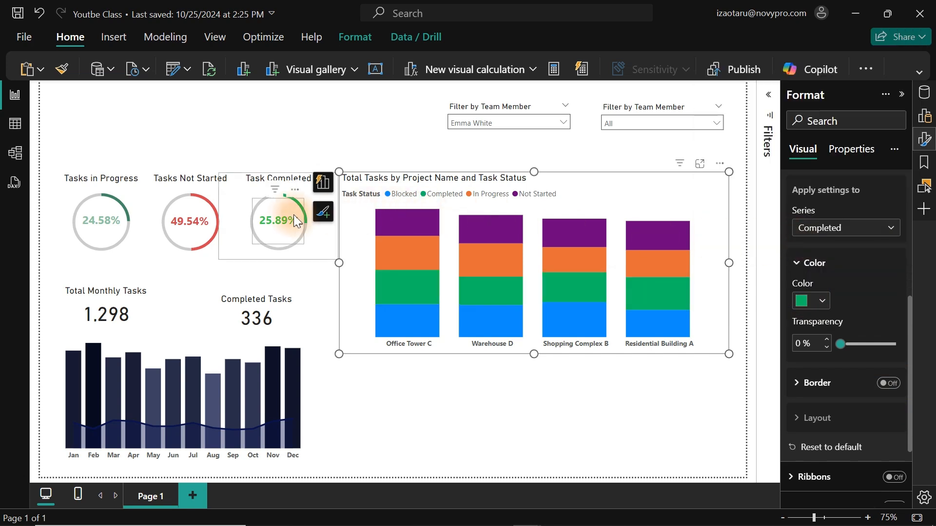
Set the In Progress series color to the recently used muted dark green that matches the Tasks in Progress donut.
left_click(832, 227)
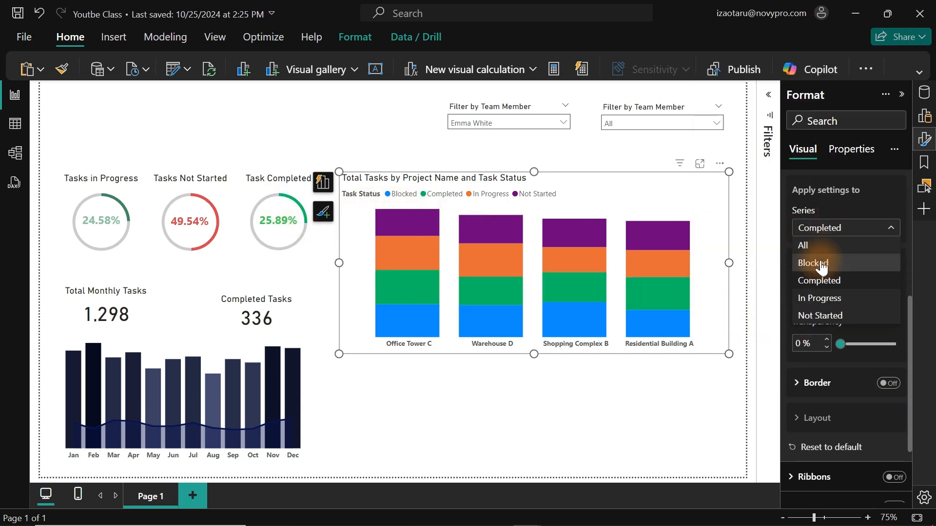
left_click(820, 298)
left_click(822, 302)
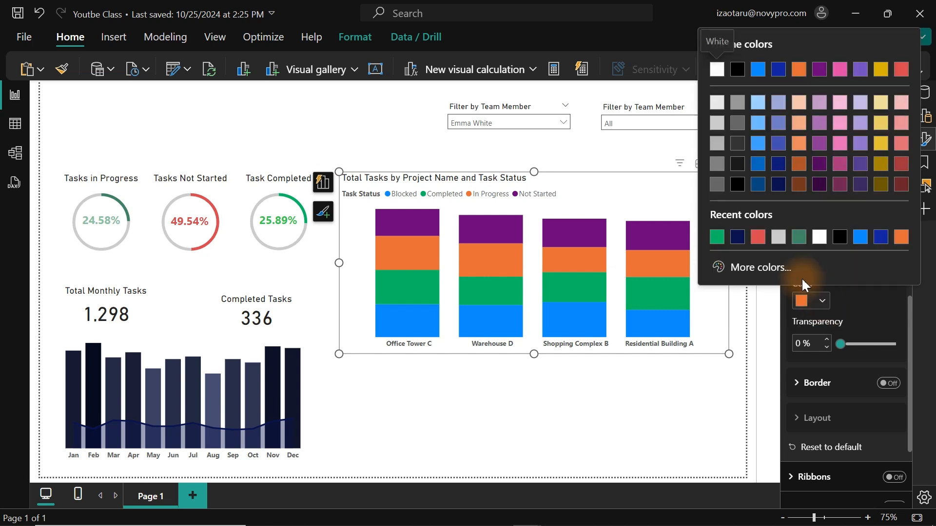
left_click(798, 237)
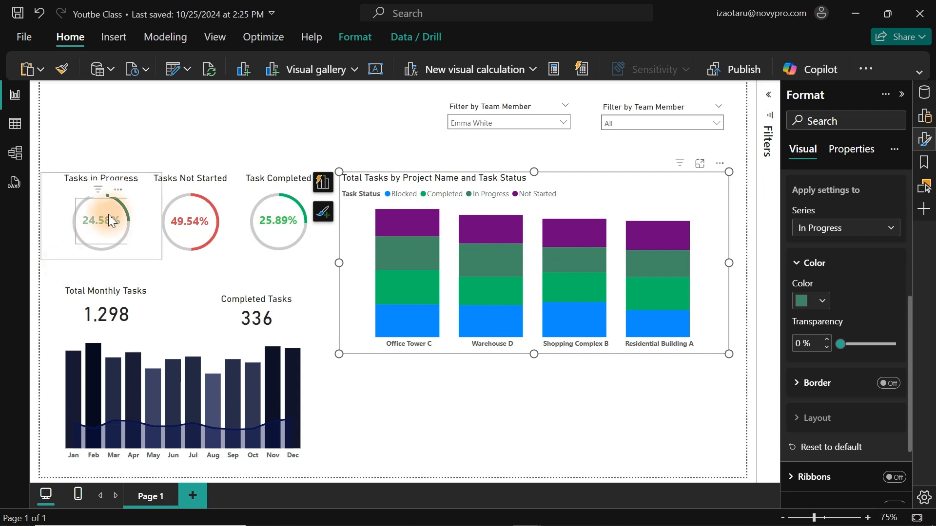
Set the Blocked series color in the stacked column chart to a dark gray theme color.
left_click(831, 230)
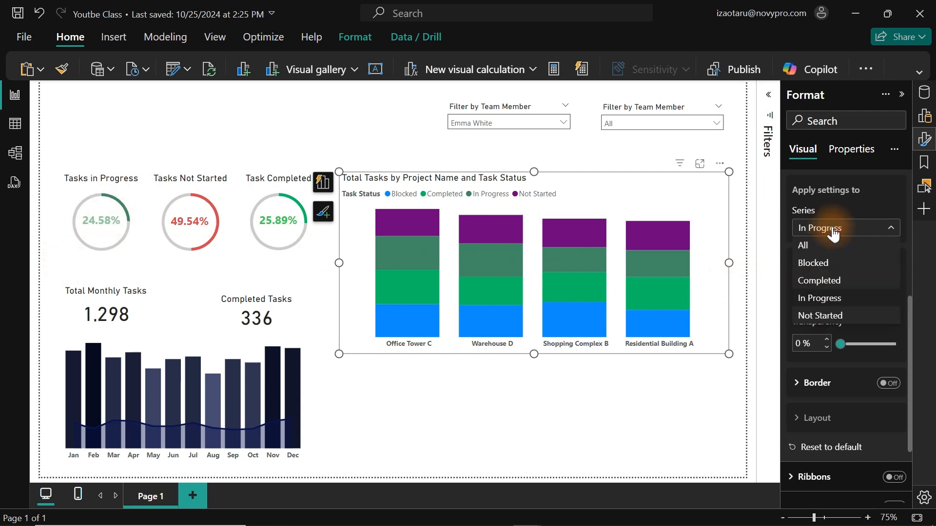
left_click(828, 264)
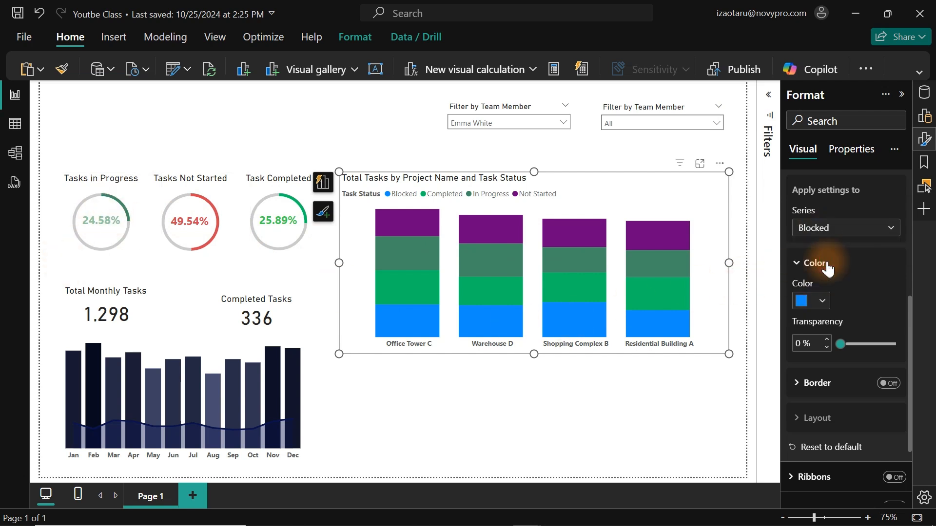
left_click(820, 303)
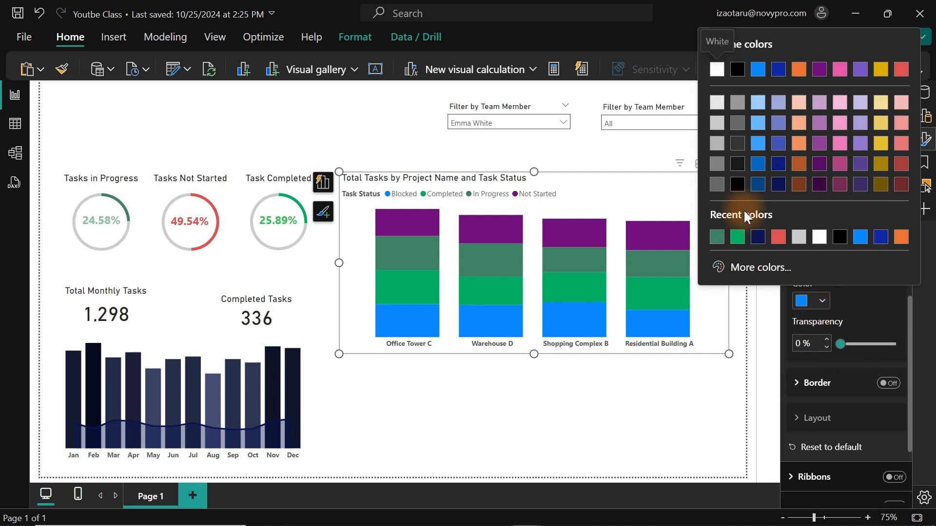
left_click(739, 124)
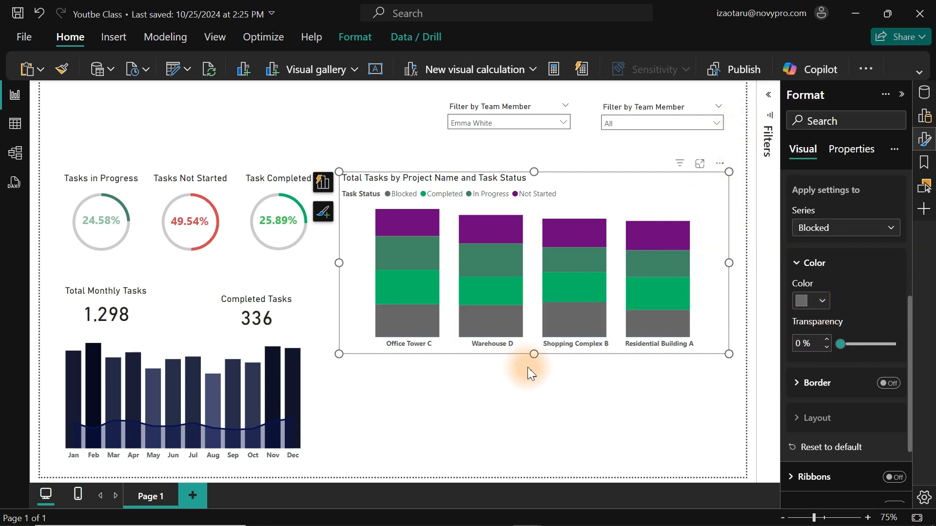
Set the Not Started series color in the stacked column chart to the red theme color.
left_click(832, 238)
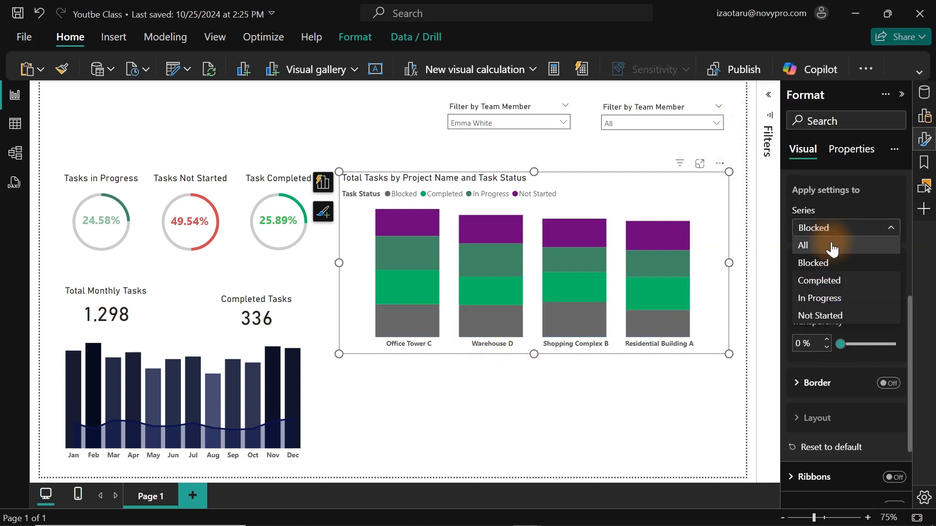
left_click(834, 316)
left_click(809, 299)
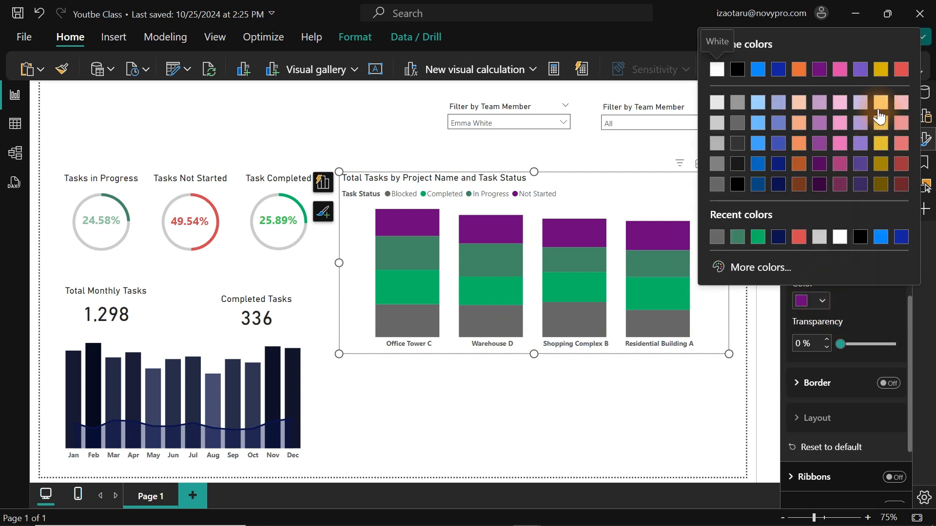
left_click(902, 69)
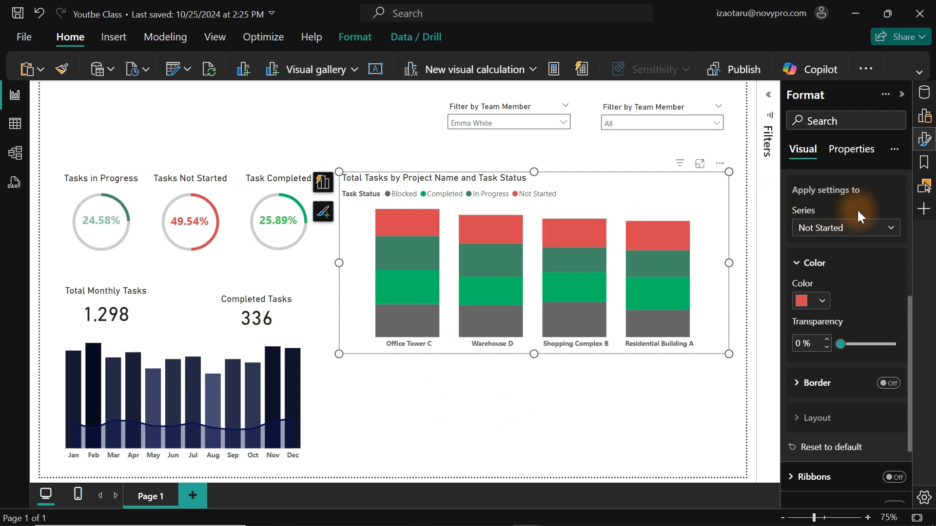
left_click_drag(911, 320, 909, 256)
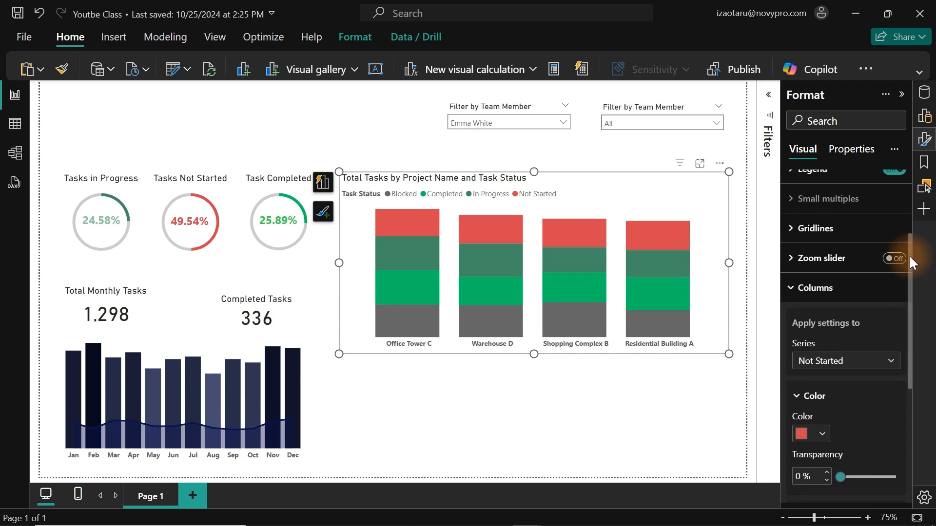
left_click(826, 287)
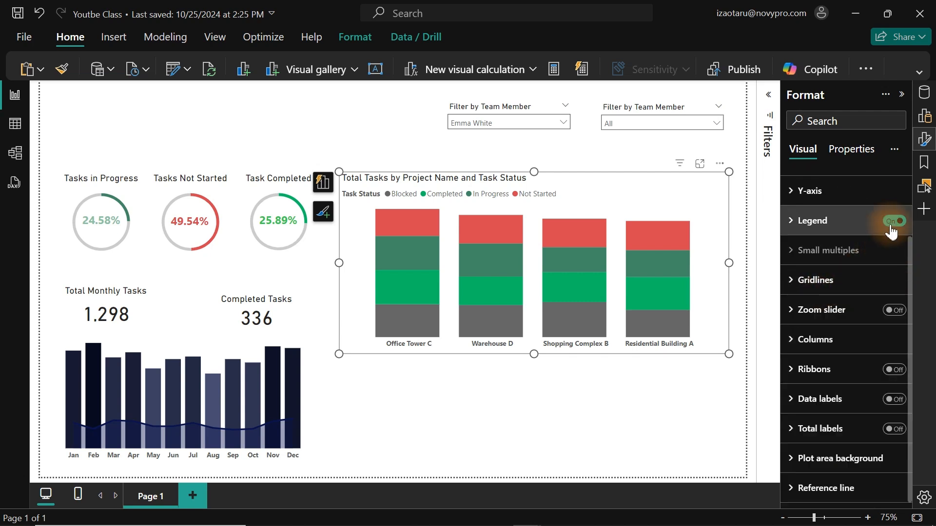
Turn off the stacked column chart's legend title and set the legend position to Top center.
left_click(809, 221)
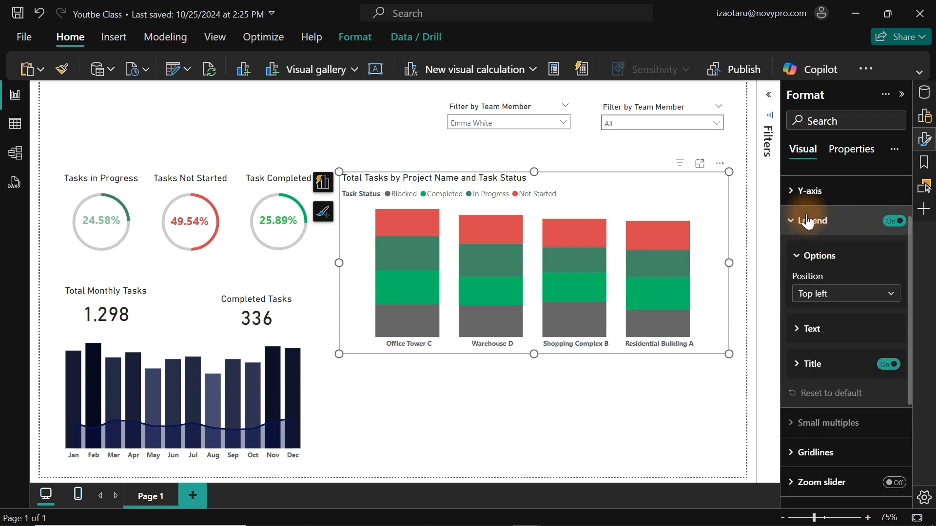
left_click(889, 365)
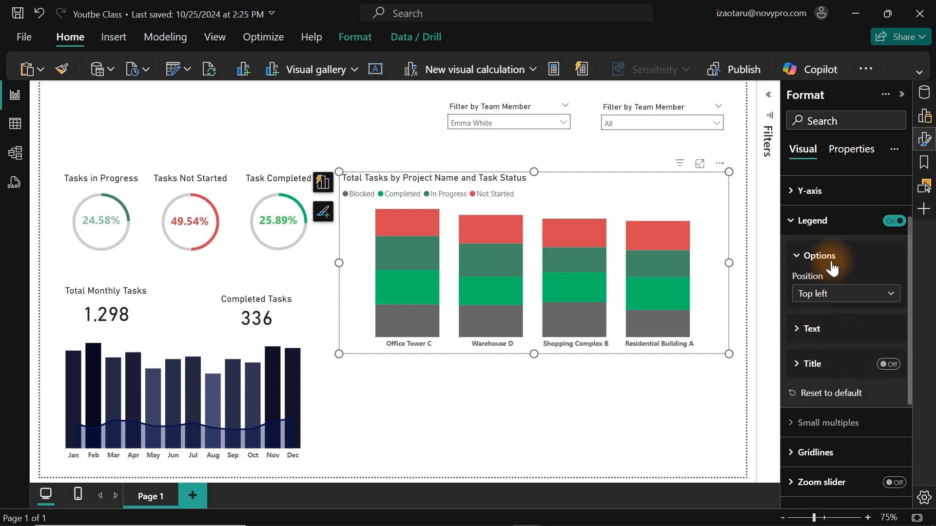
left_click(845, 303)
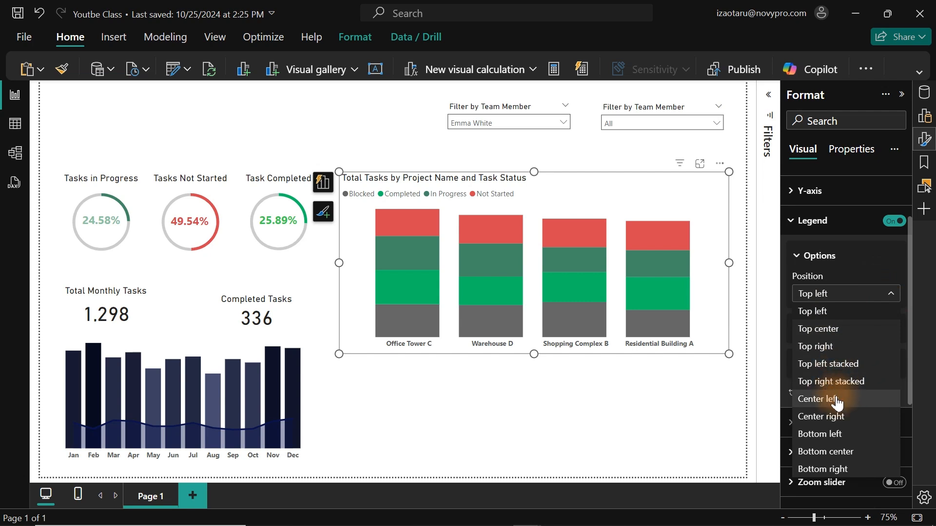
left_click(829, 336)
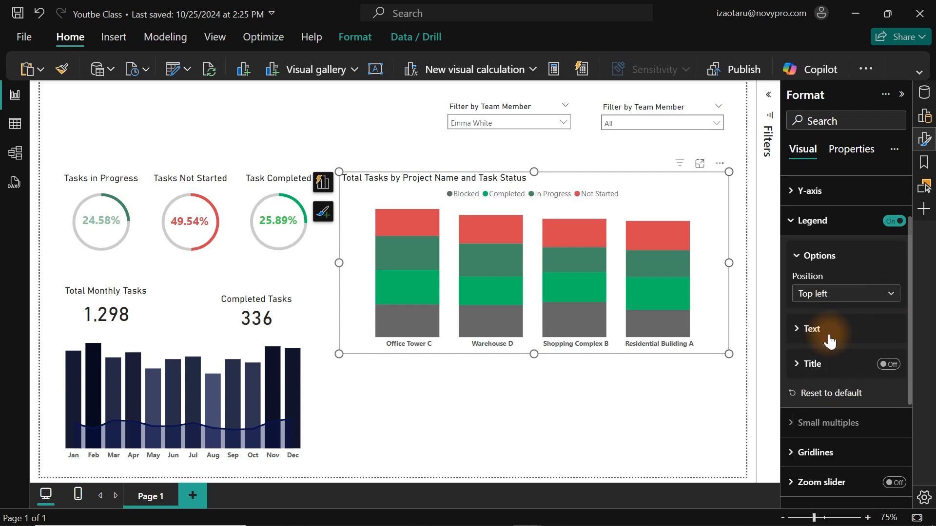
left_click(812, 229)
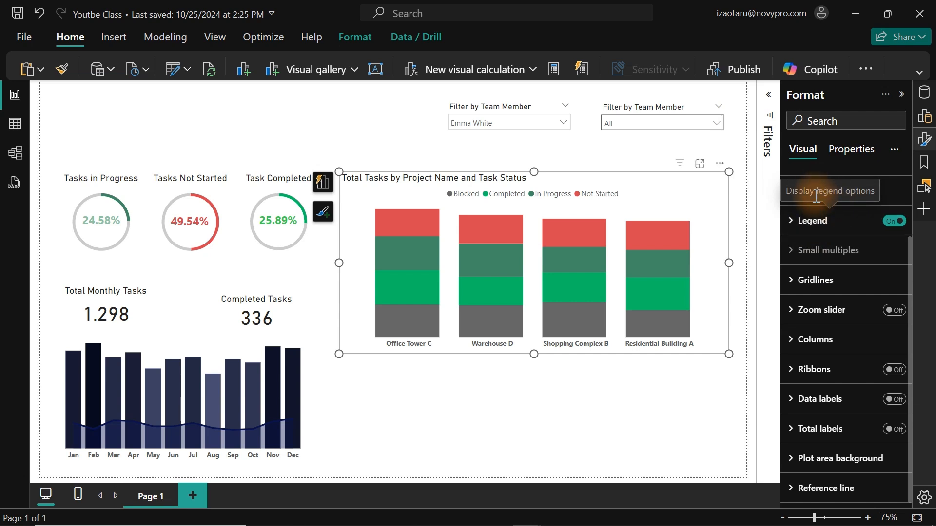
Center the stacked column chart's title horizontally and slightly reduce the chart's height from its lower edge.
left_click_drag(909, 292, 908, 197)
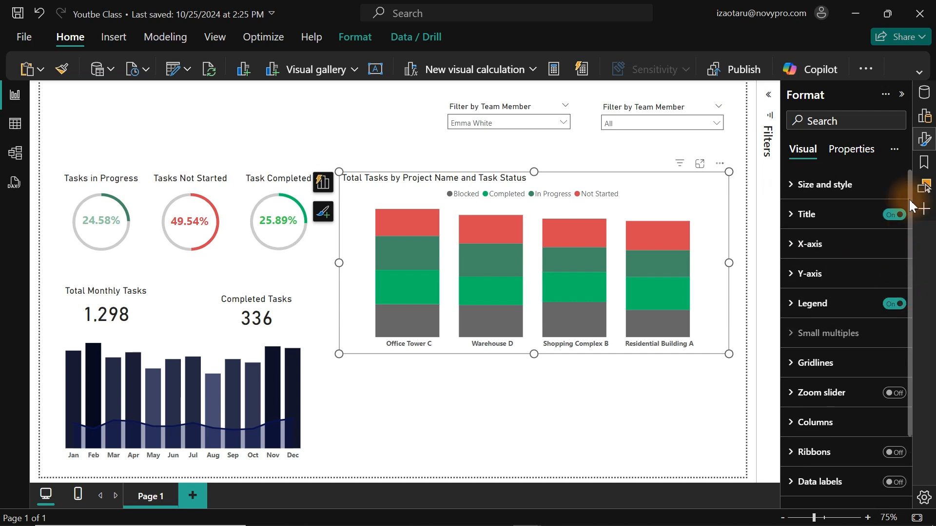
left_click(834, 216)
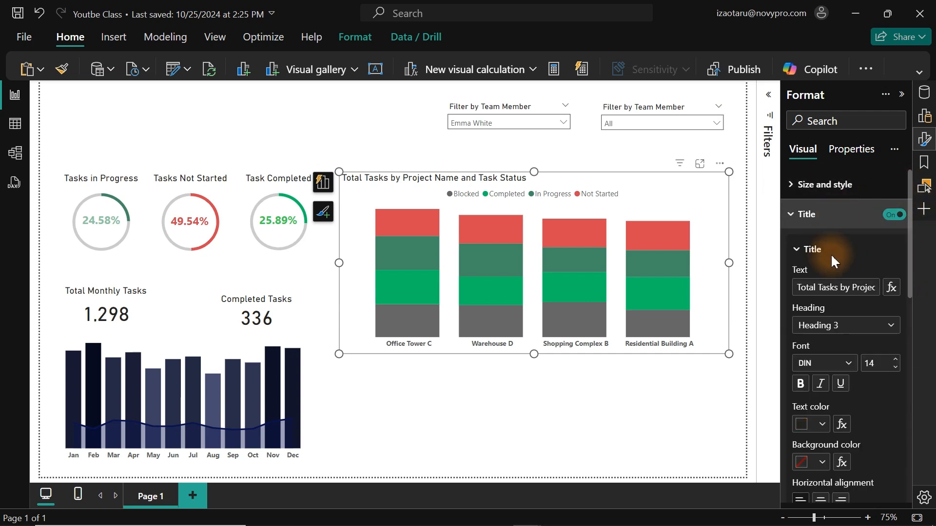
left_click(821, 500)
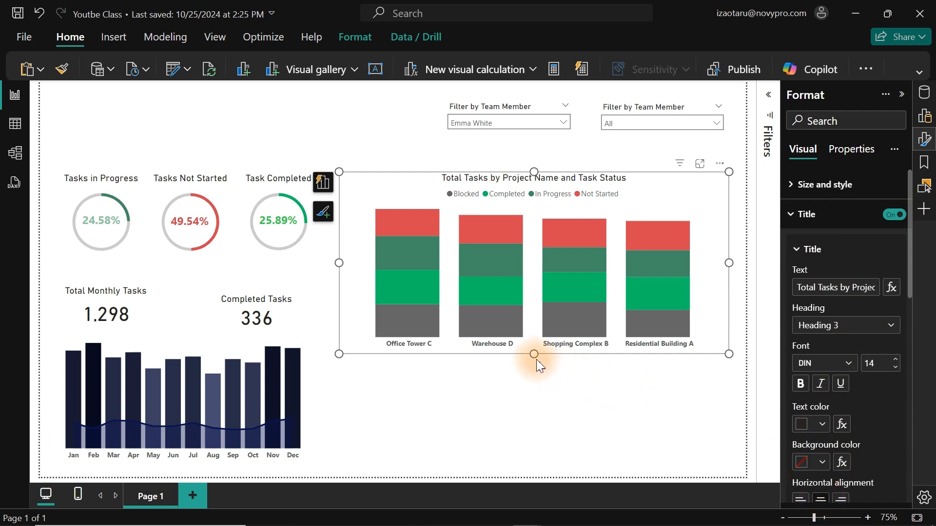
left_click_drag(534, 355, 532, 331)
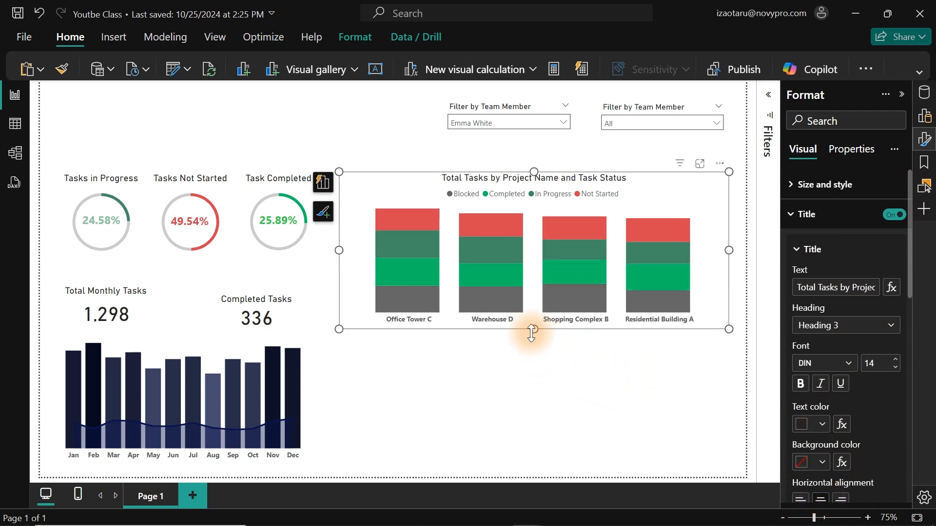
Turn on data labels for the stacked column chart.
left_click(827, 218)
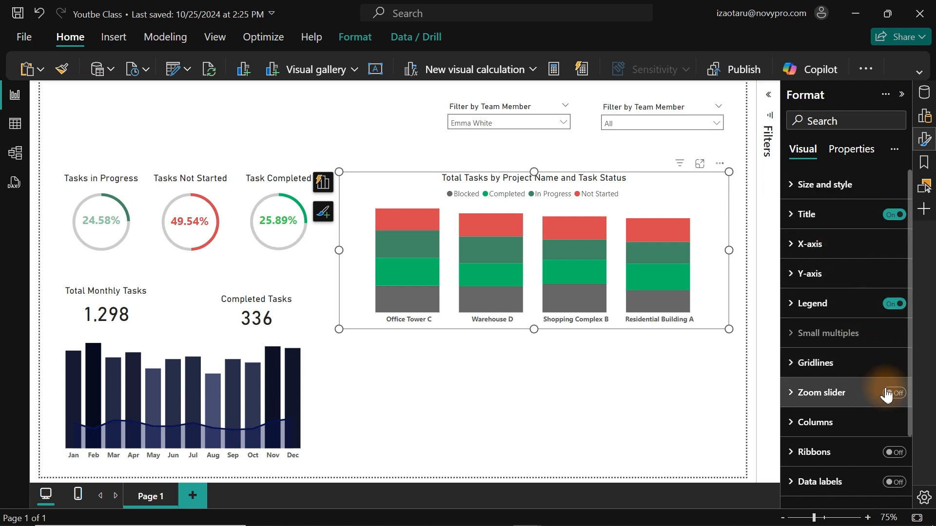
left_click(894, 483)
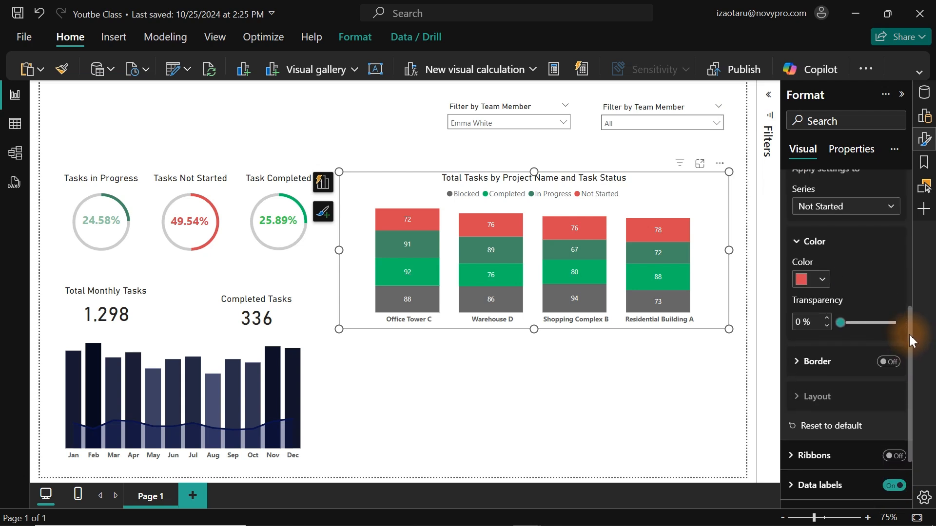
left_click_drag(910, 335, 898, 359)
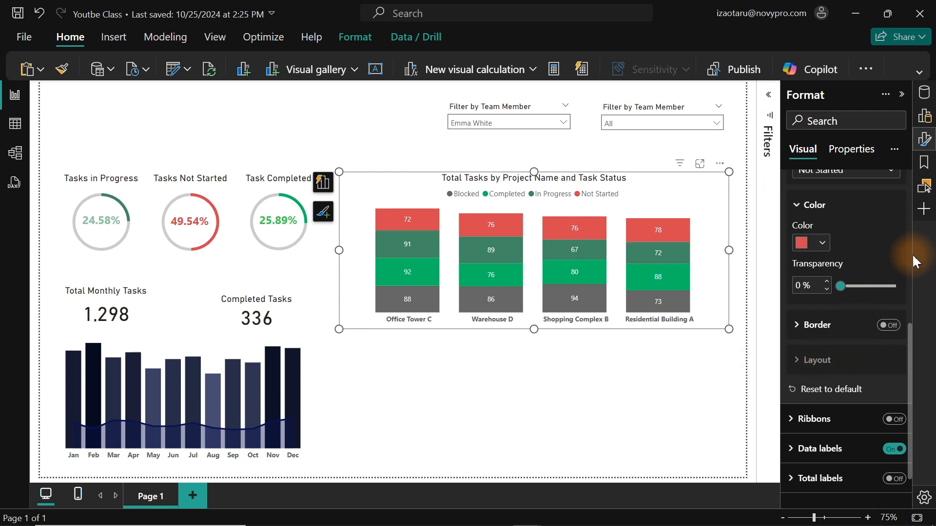
Apply the stacked column chart's column settings to all series and set the space between categories to 22%.
left_click_drag(910, 350, 910, 326)
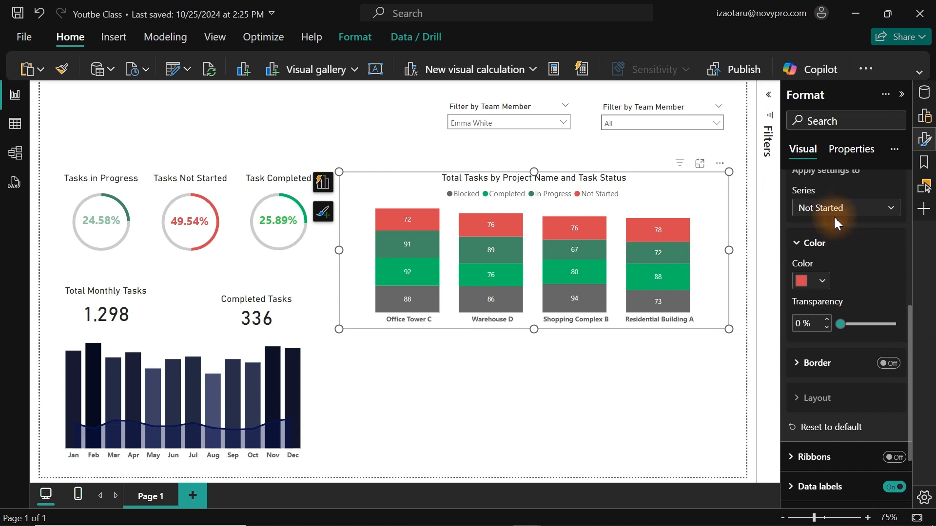
left_click(817, 208)
left_click(814, 225)
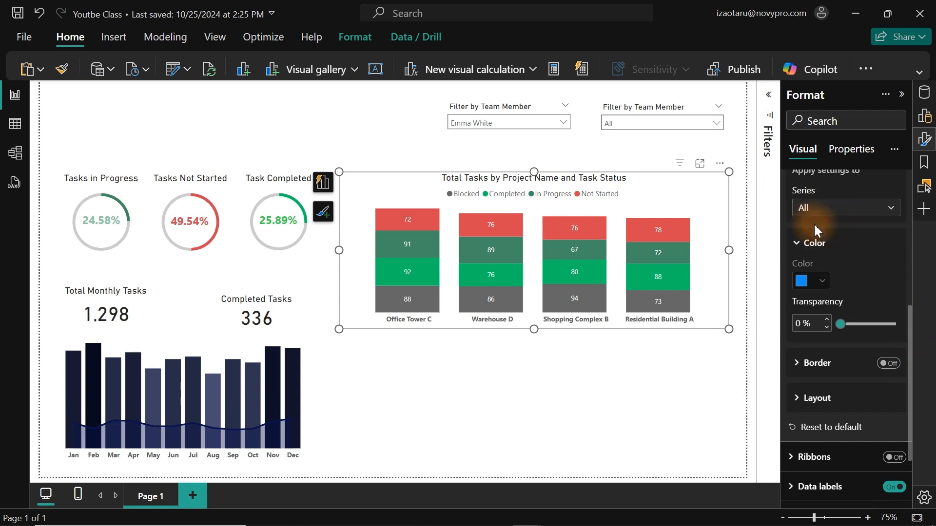
left_click(819, 400)
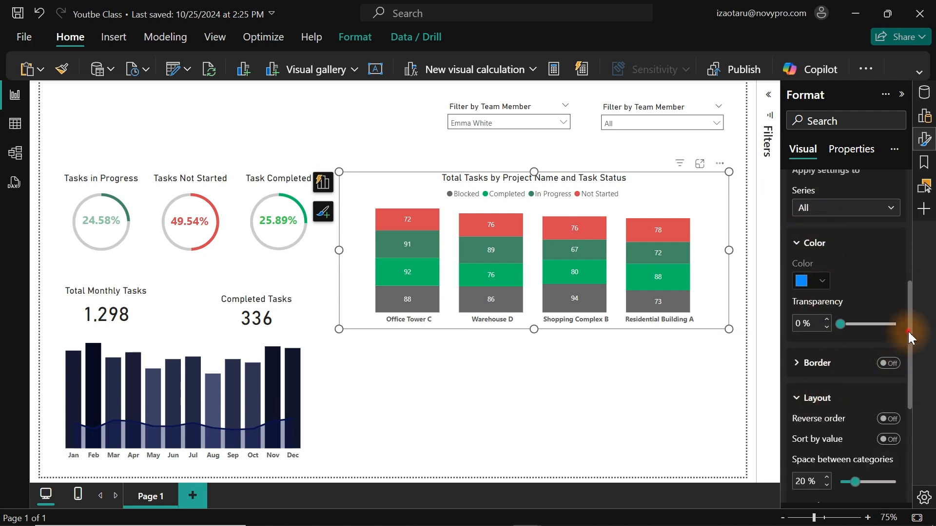
left_click_drag(907, 324, 913, 390)
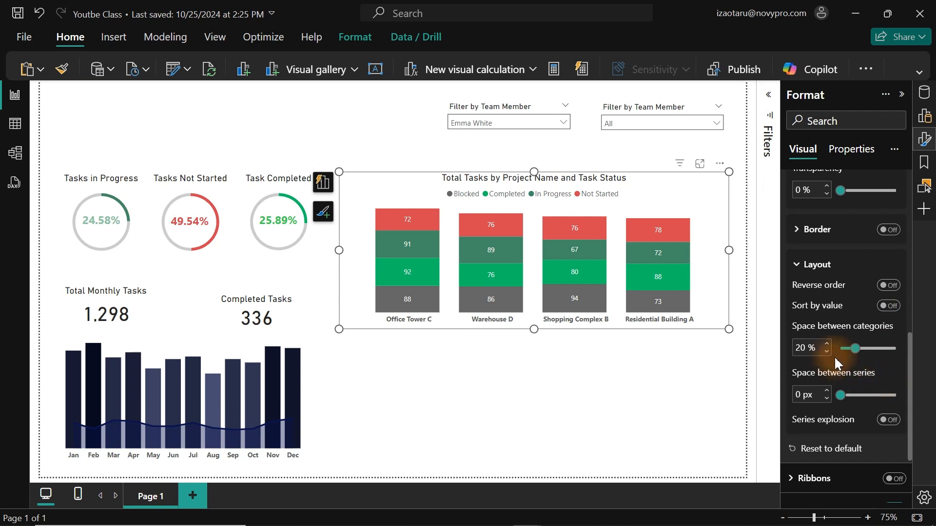
double_click(805, 348)
type("22")
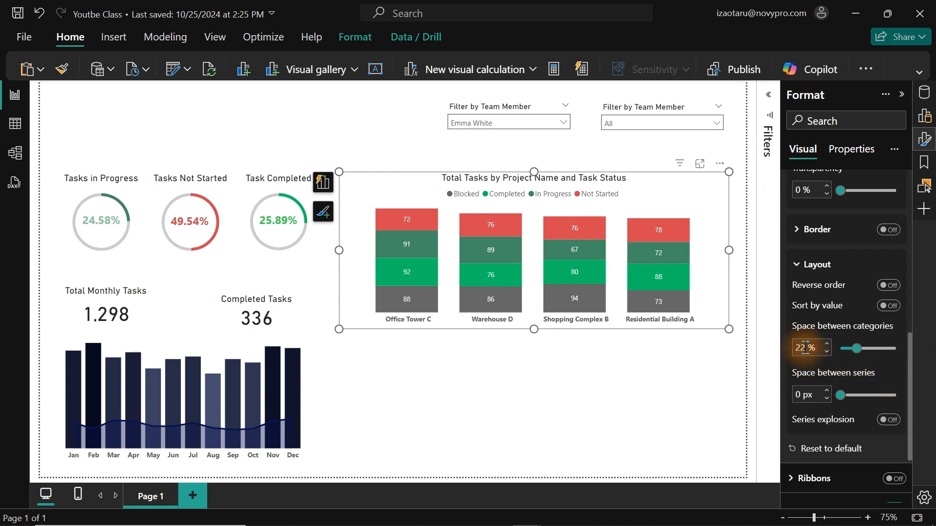
Set the space between series in the stacked column chart's layout to 5 px.
double_click(802, 394)
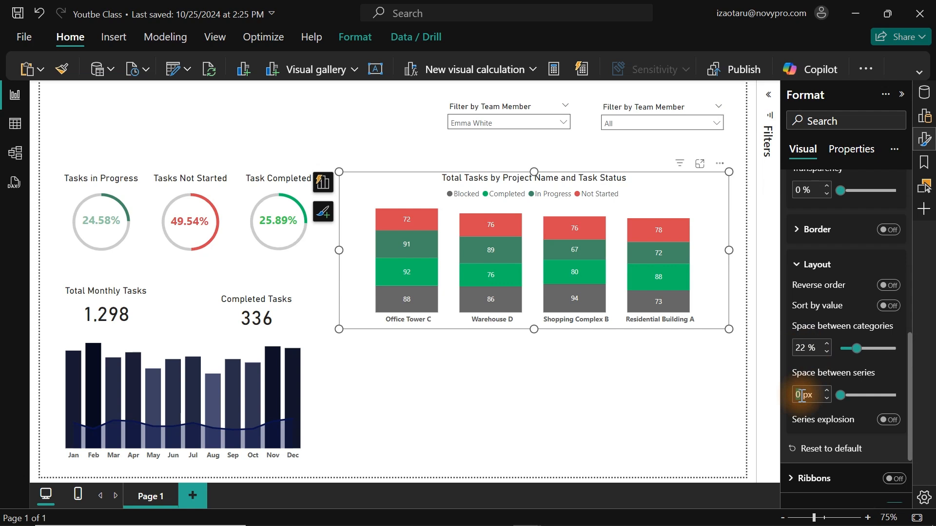
type("5")
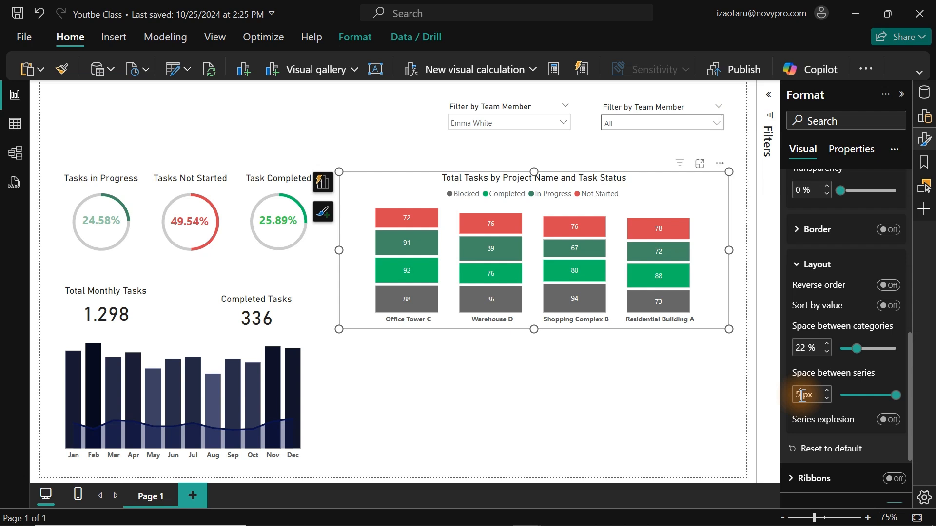
key("BackSpace")
type("7")
key("BackSpace")
type("5")
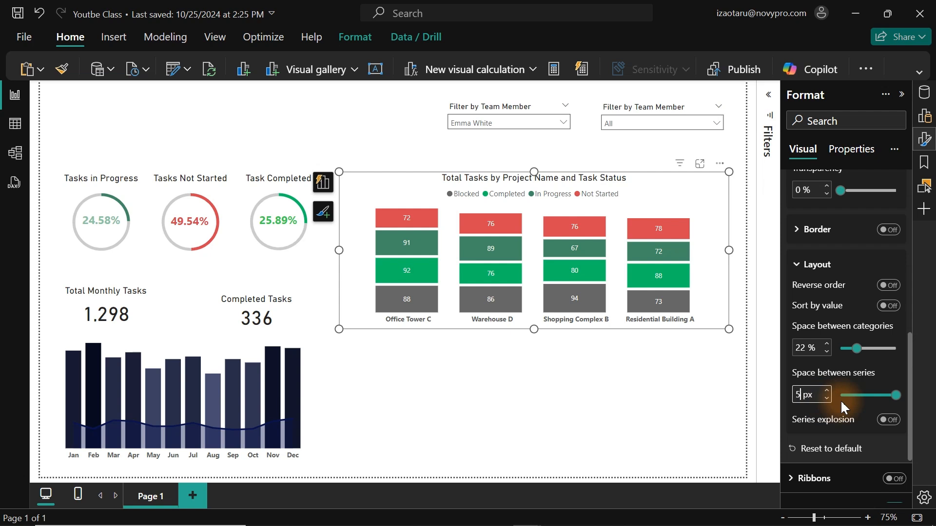
left_click(499, 411)
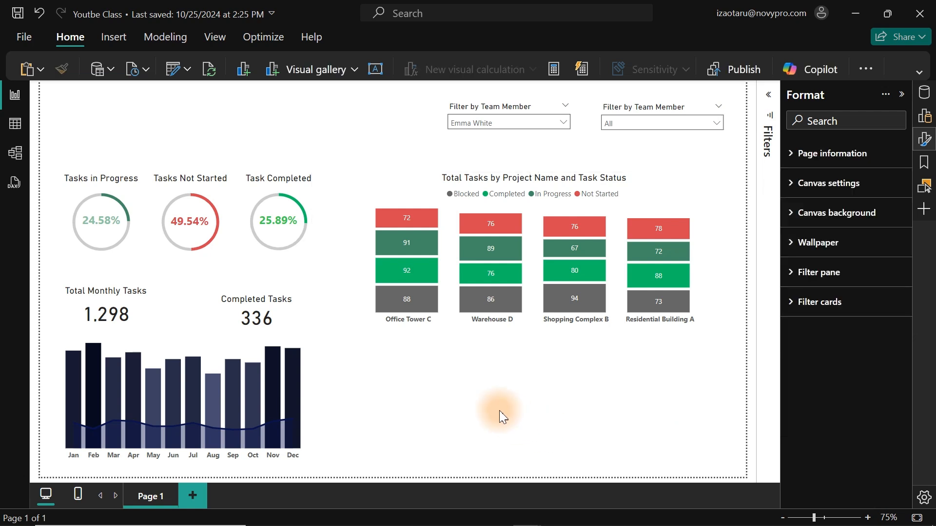
Insert a decomposition tree below the stacked column chart, reducing its height and widening it to roughly the chart's width.
left_click(925, 117)
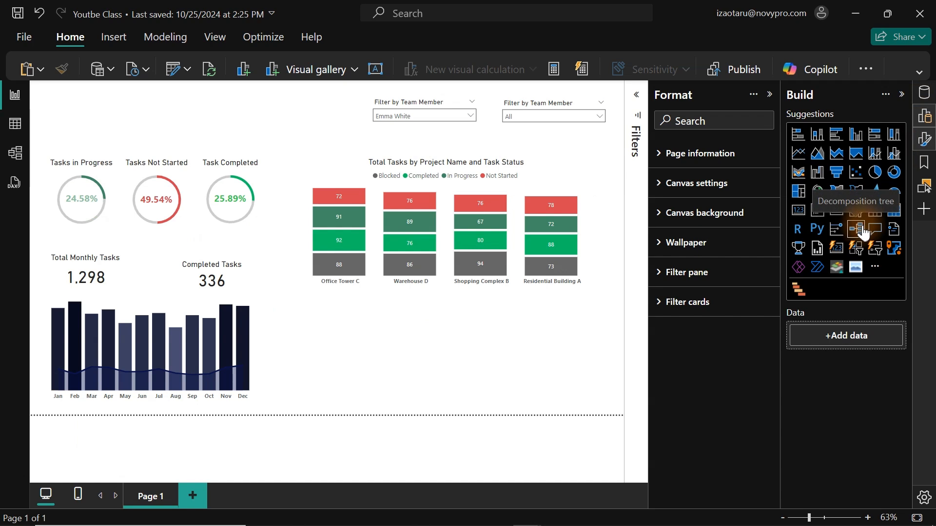
left_click(862, 232)
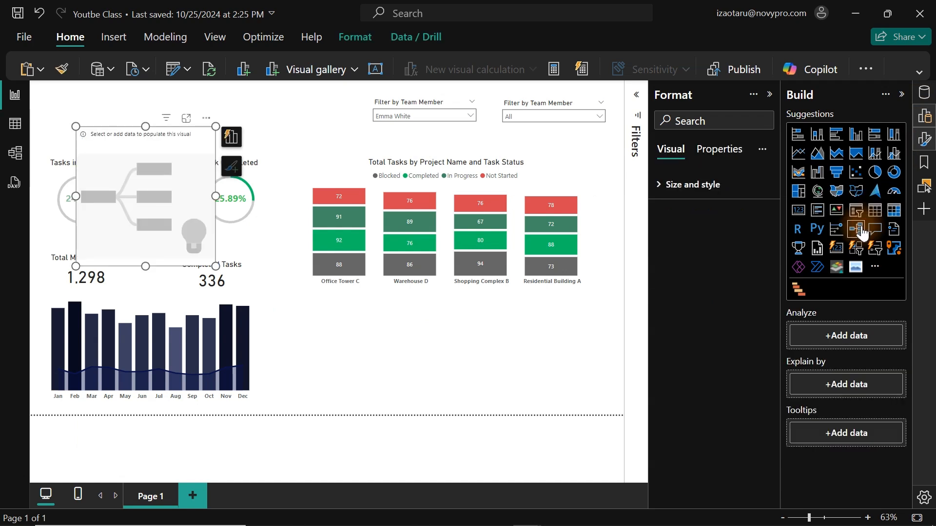
left_click(164, 192)
left_click_drag(163, 192, 376, 332)
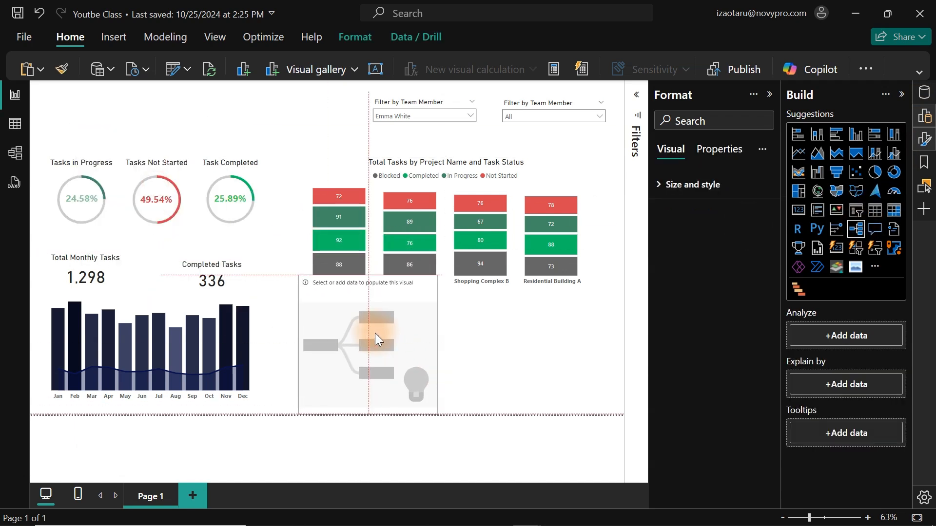
left_click_drag(294, 273, 293, 297)
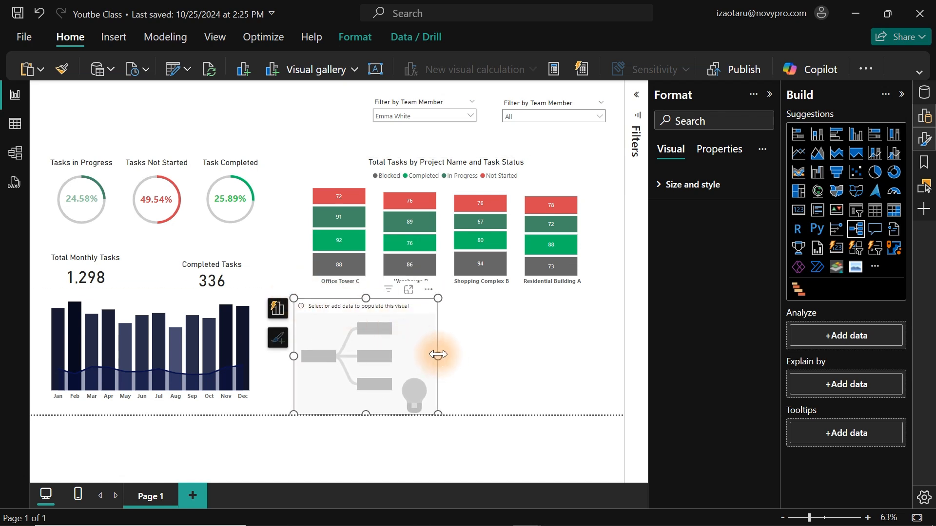
left_click_drag(438, 355, 589, 359)
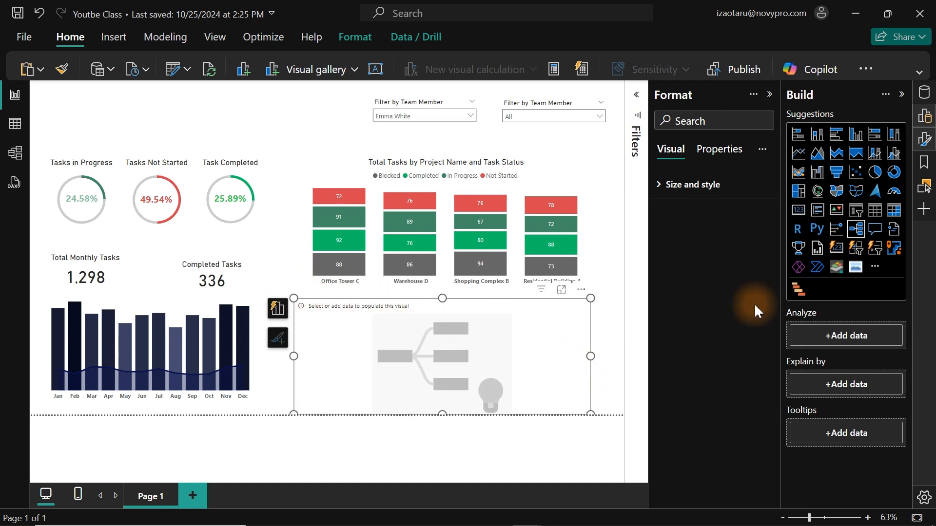
Find the Total Tasks measure and add it to the decomposition tree as the value to analyze.
left_click(922, 142)
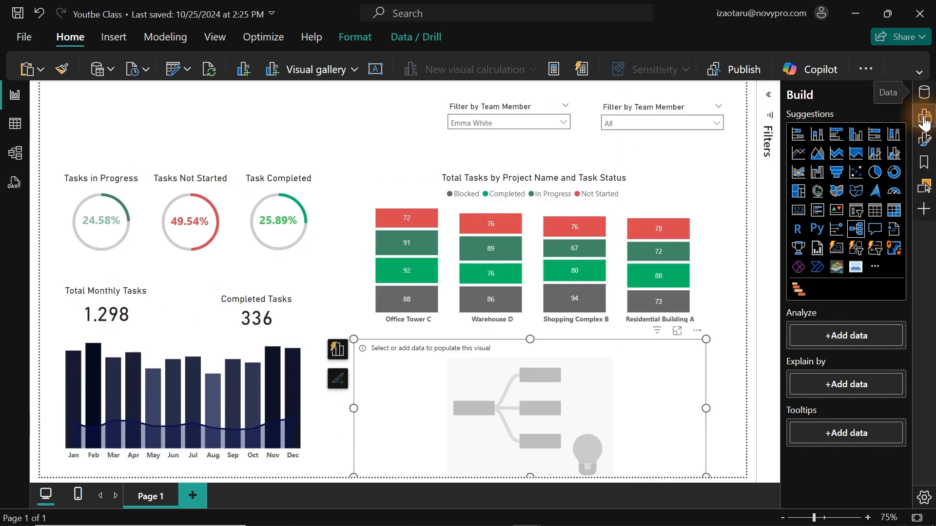
left_click(925, 119)
left_click(924, 92)
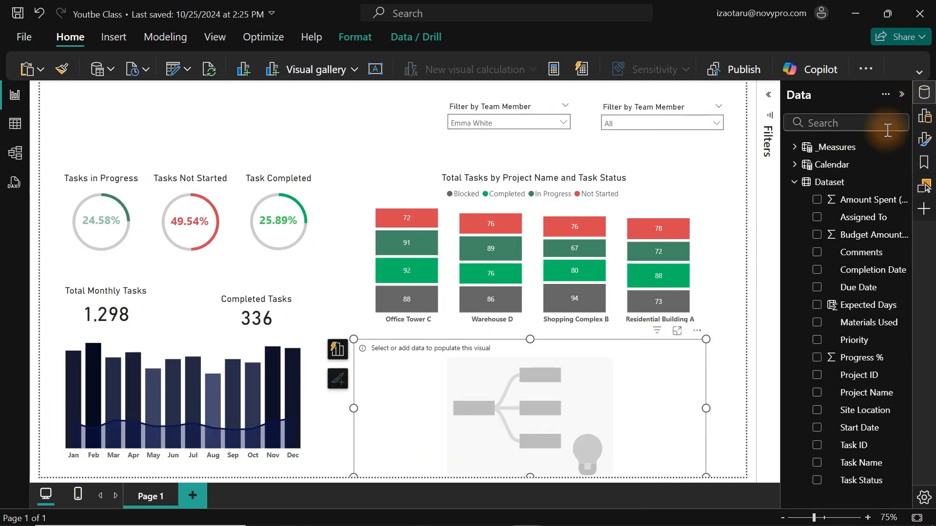
left_click(843, 122)
type("total")
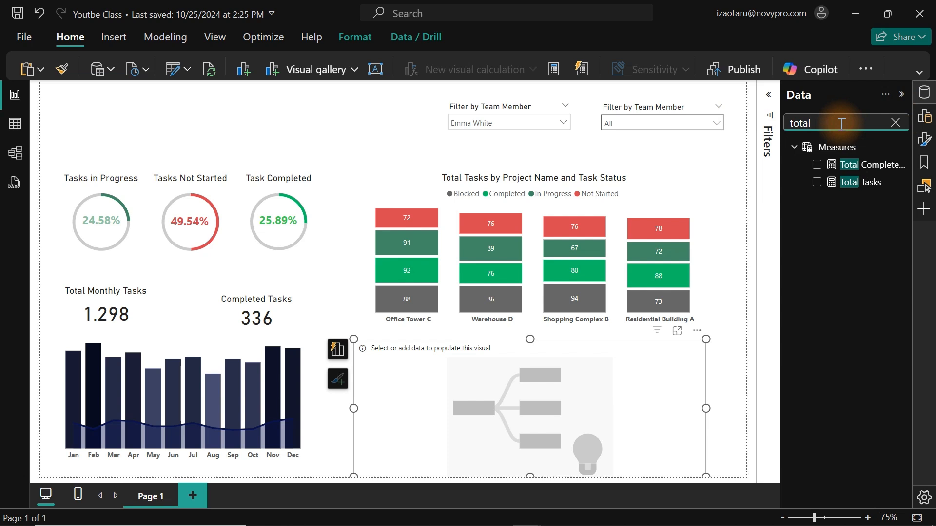
left_click(817, 182)
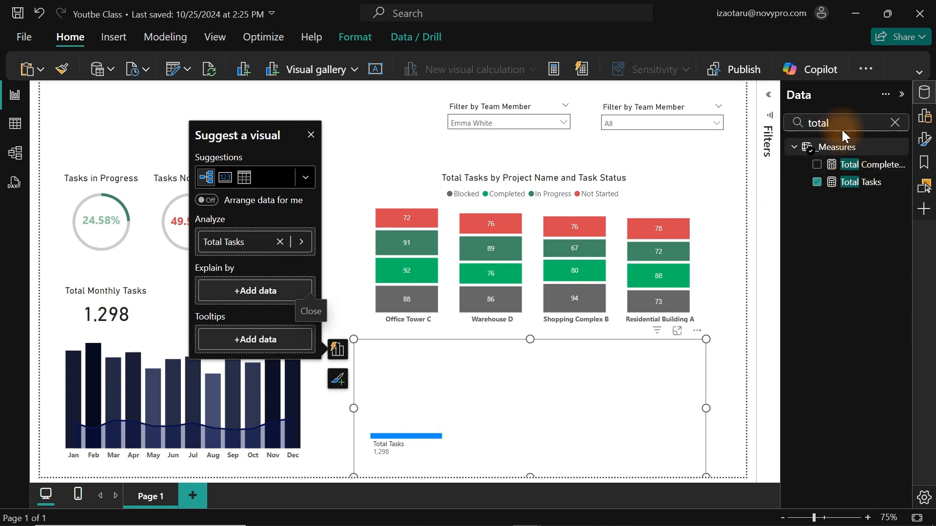
Find the Project Name field and add it to the decomposition tree's Explain by fields.
left_click(790, 123)
left_click_drag(789, 123, 784, 123)
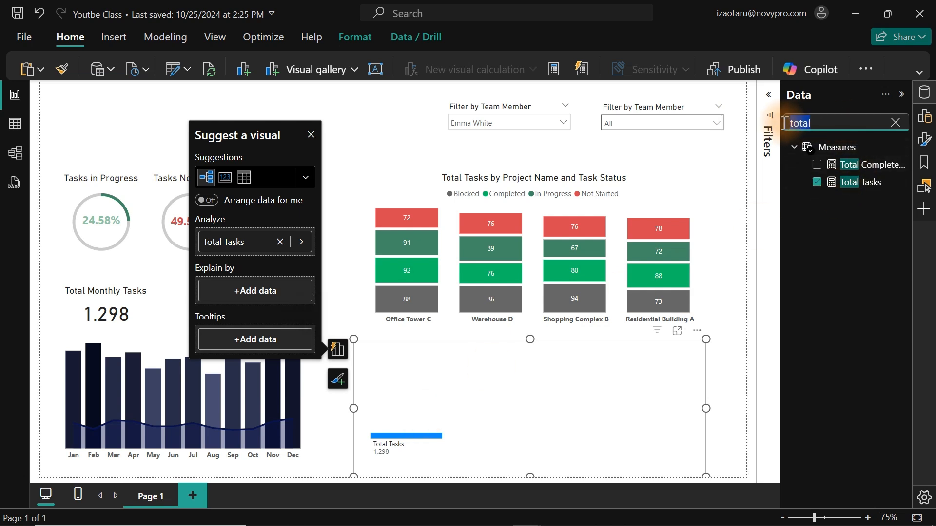
type("proj")
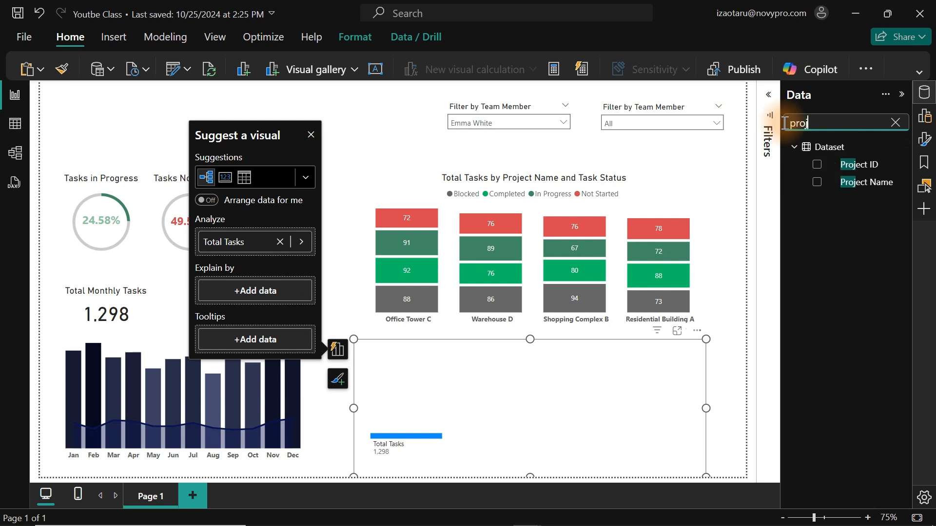
left_click(817, 182)
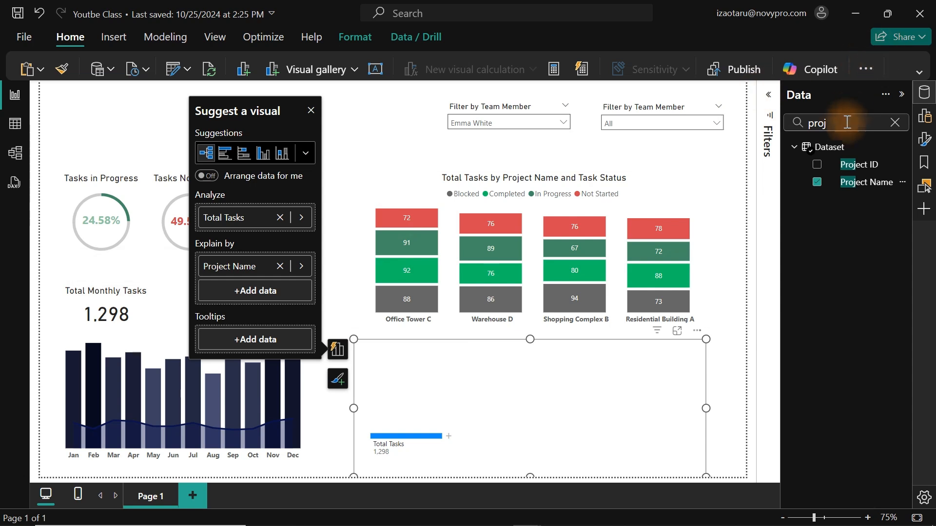
Find the Priority field and add it to the decomposition tree's Explain by fields.
left_click(802, 121)
double_click(802, 122)
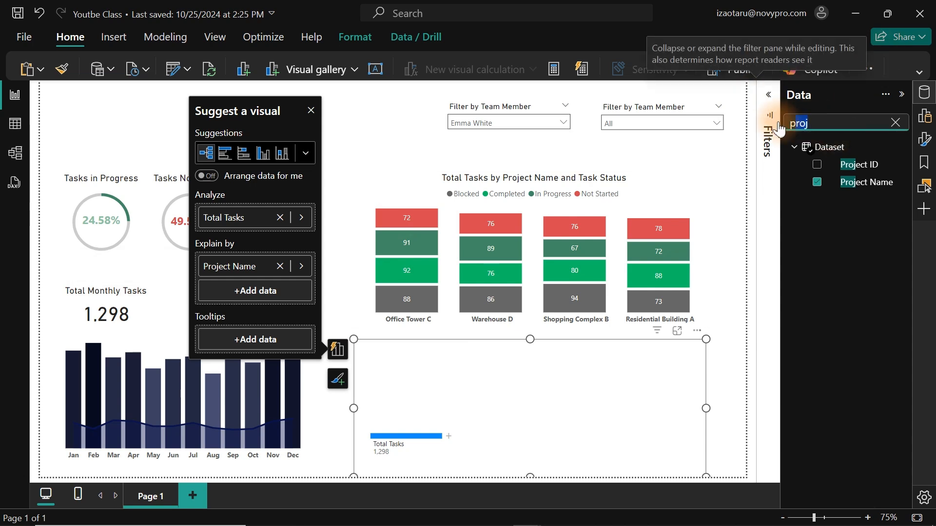
type("pro")
key("BackSpace")
key("BackSpace")
key("BackSpace")
key("BackSpace")
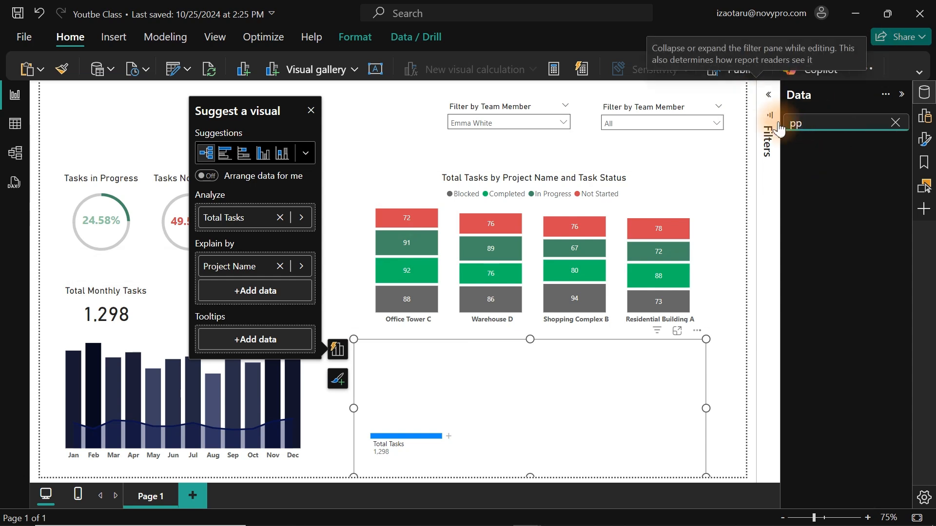
type("pro")
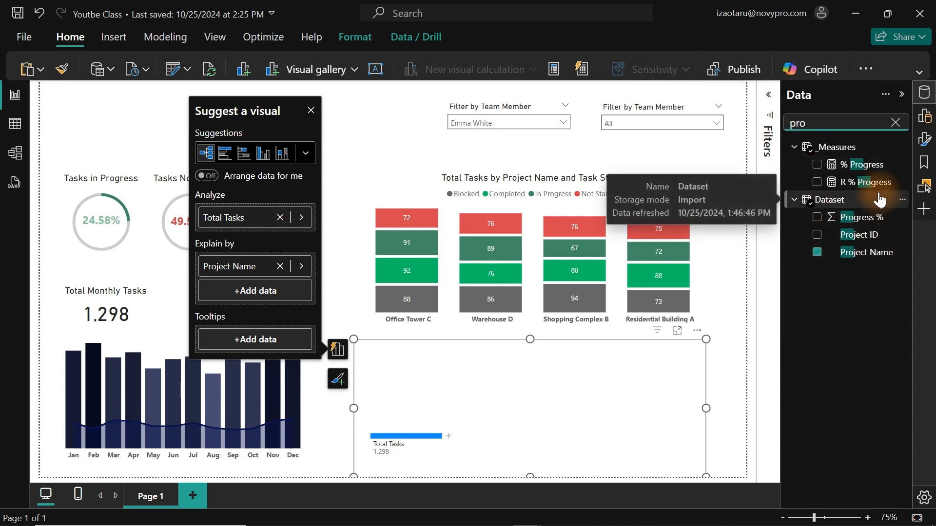
key("BackSpace")
type("i")
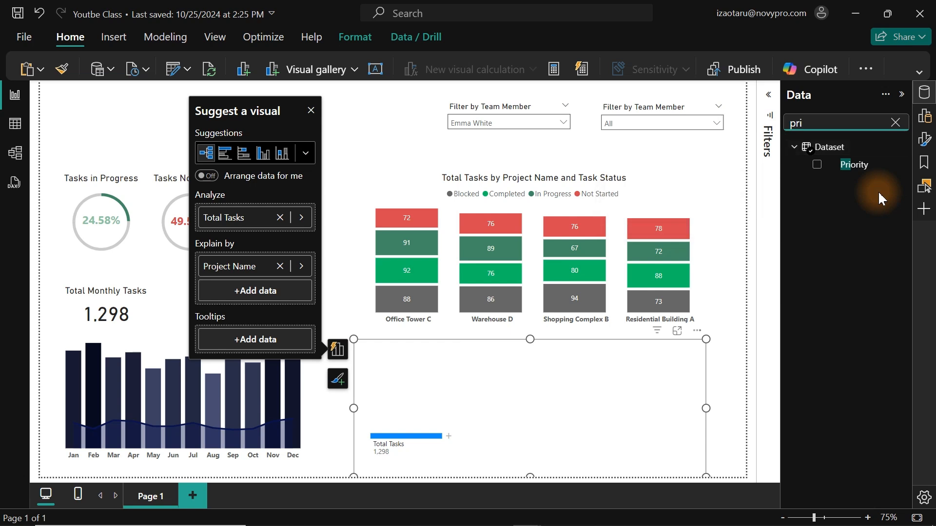
left_click(817, 165)
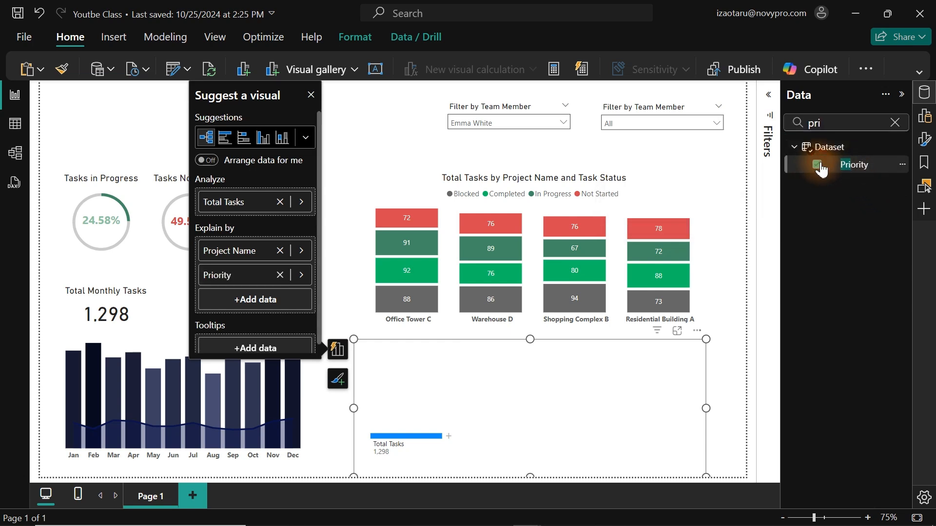
Find the Task Status field and add it to the decomposition tree's Explain by fields below Priority.
left_click_drag(816, 123, 781, 125)
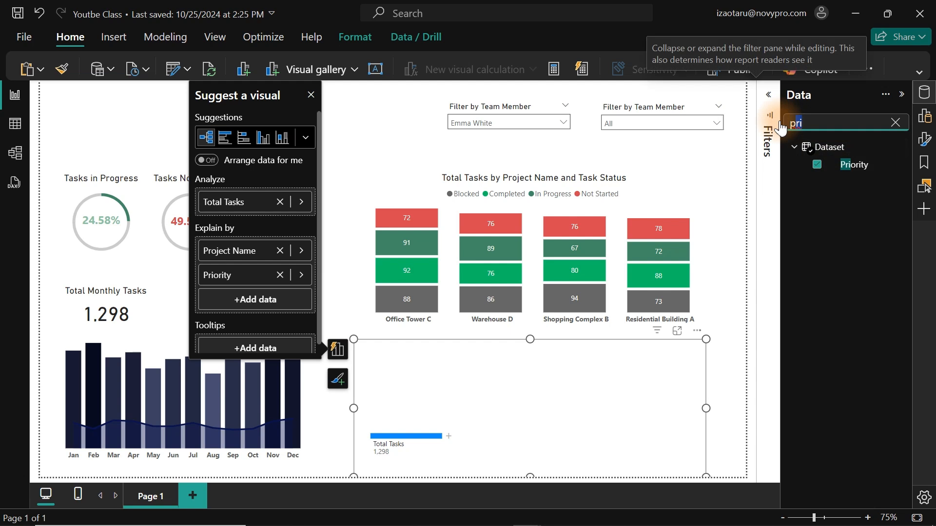
type("pt")
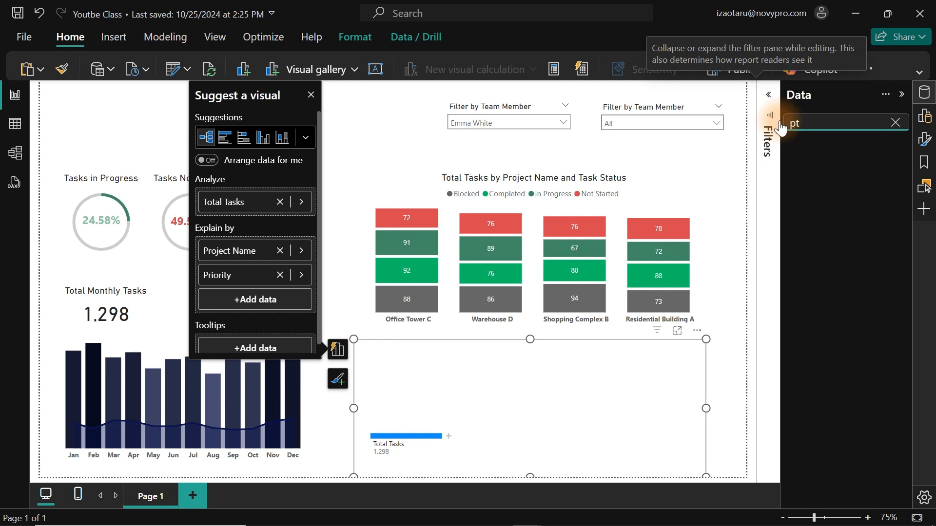
key("BackSpace")
key("BackSpace")
type("ta")
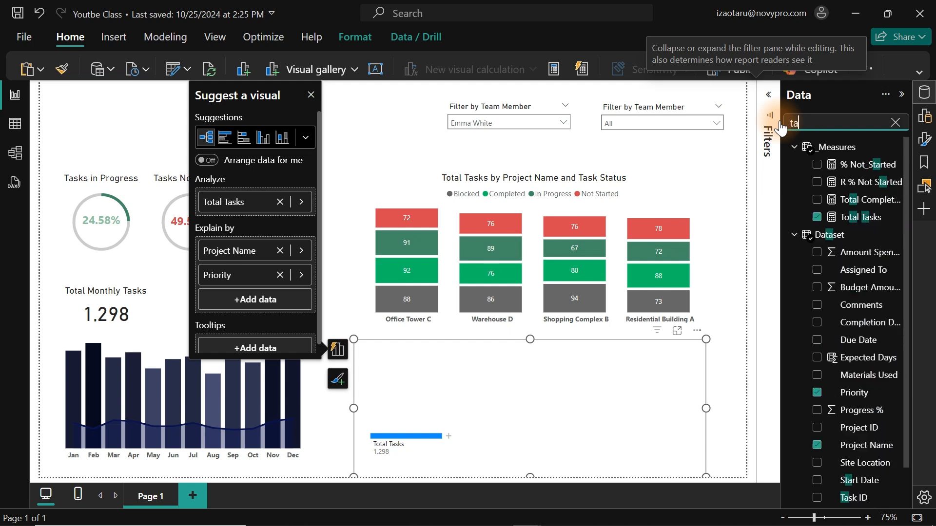
type("sk")
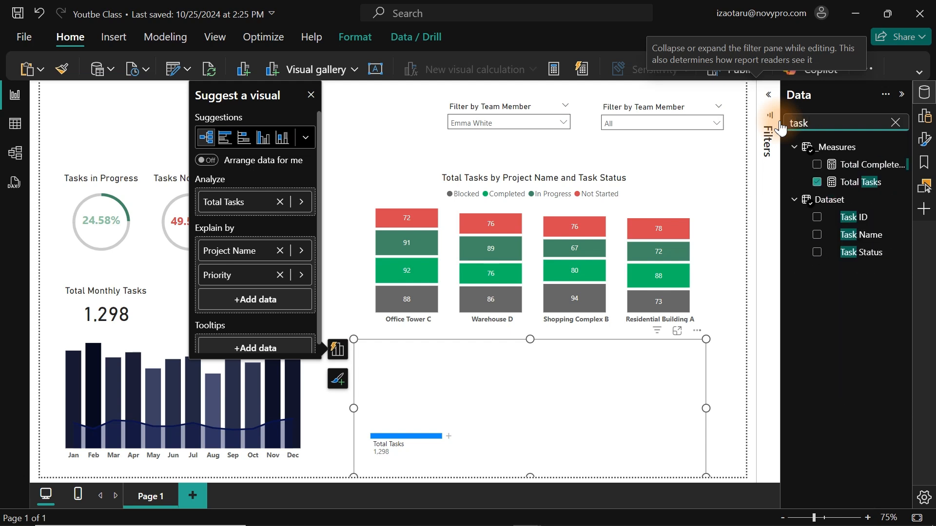
left_click_drag(875, 254, 286, 304)
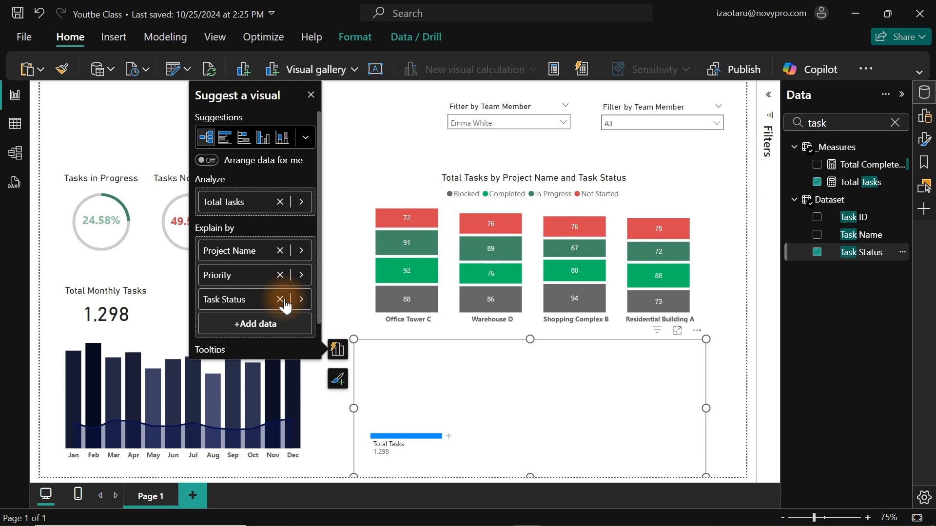
Split the Total Tasks node of the decomposition tree by Project Name.
left_click(449, 437)
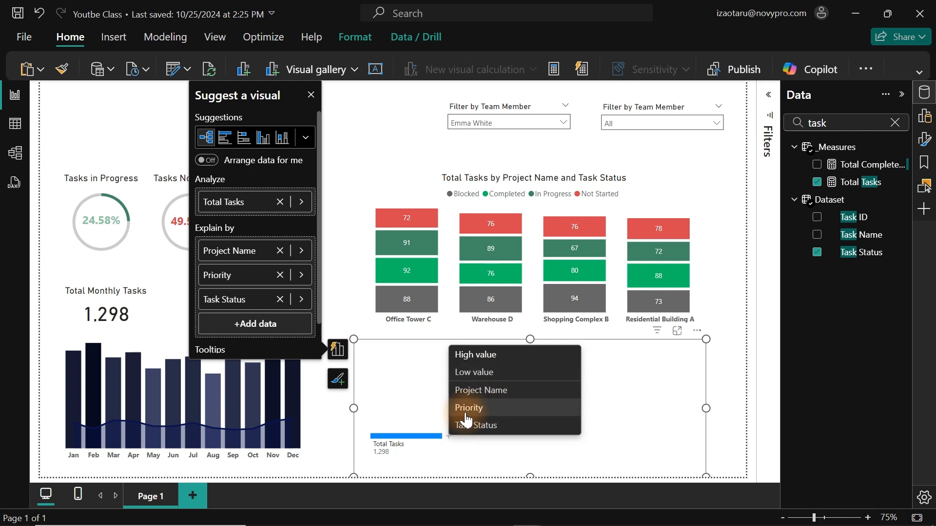
left_click(485, 392)
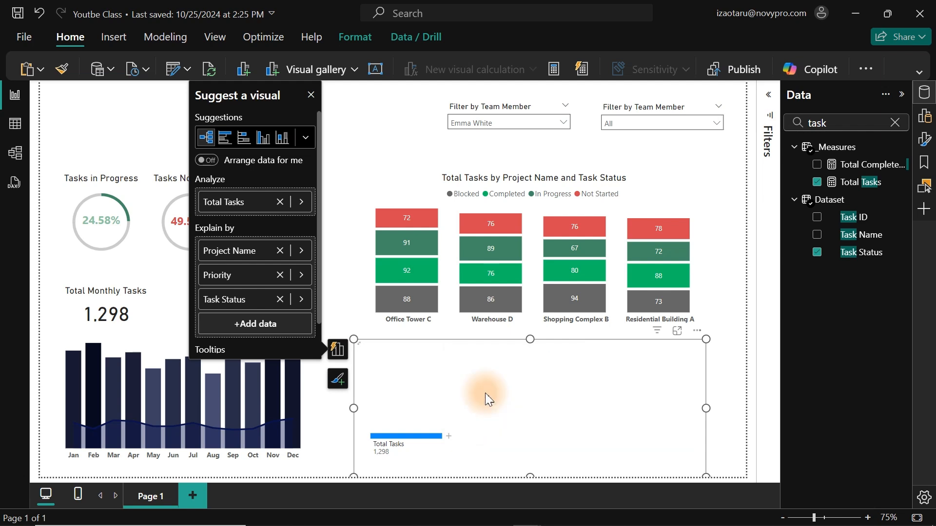
Show the decomposition tree in focus mode and split the Office Tower C node by Priority.
left_click(680, 333)
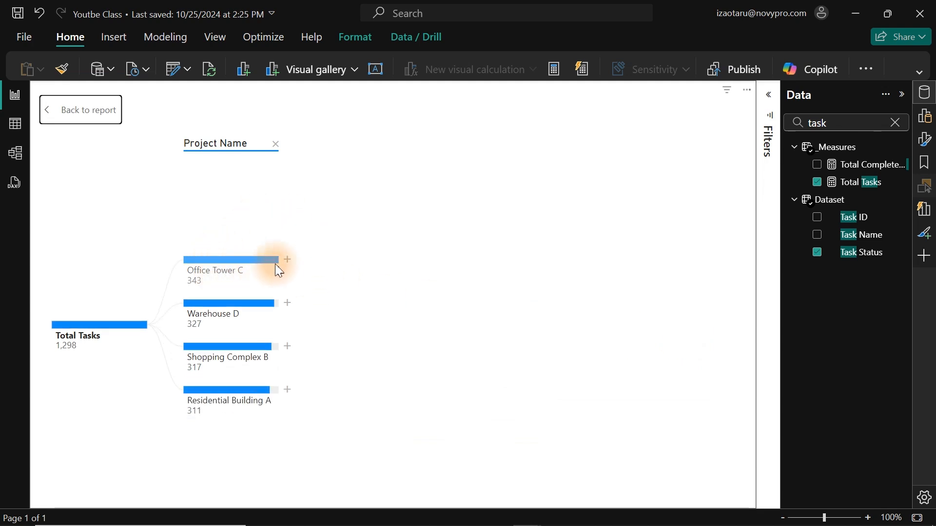
left_click(287, 260)
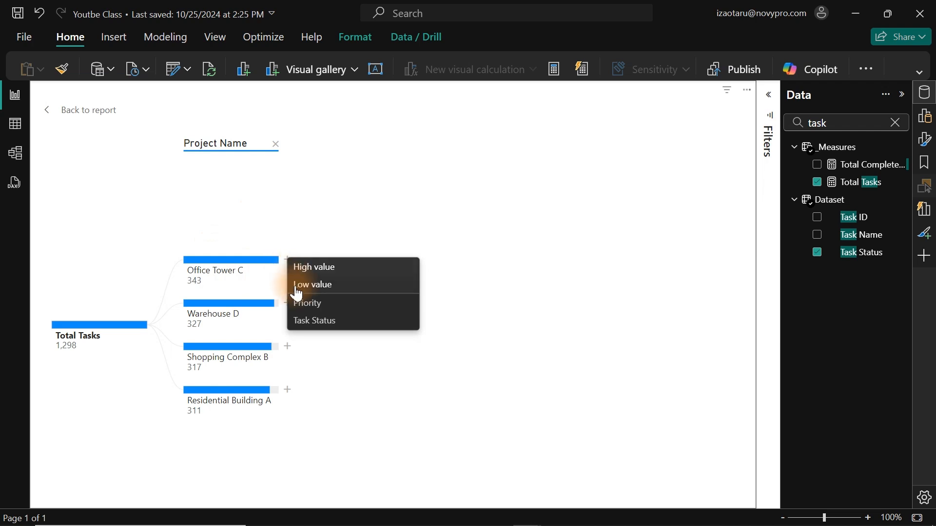
left_click(321, 309)
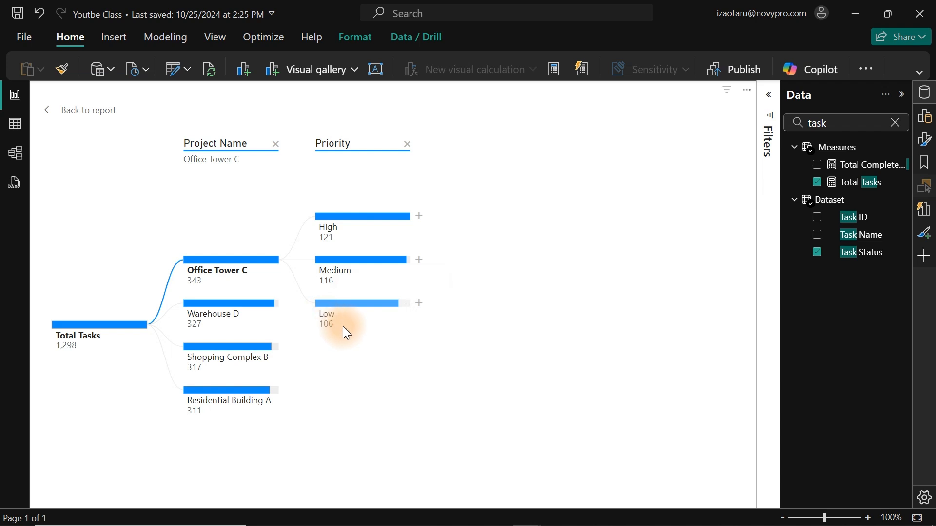
Split the High priority node under Office Tower C by Task Status and inspect the Completed branch's details.
mouse_move(343, 327)
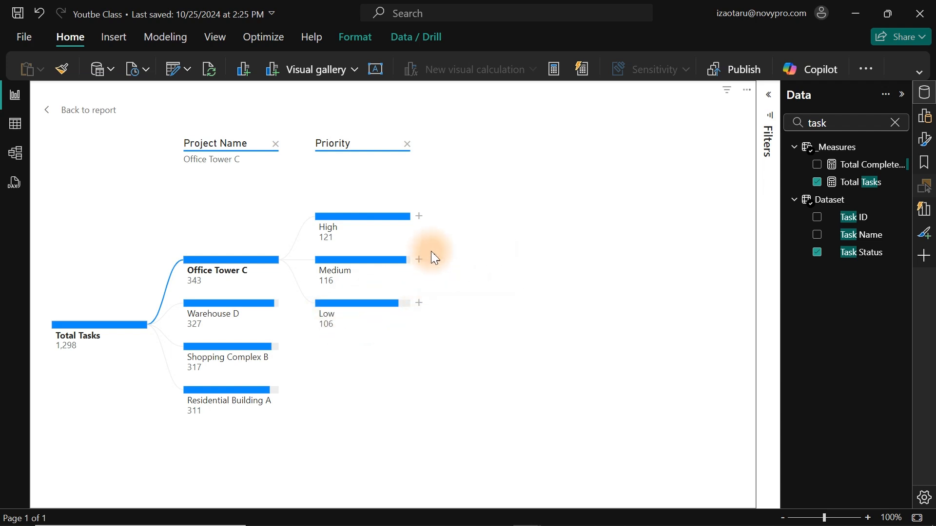
left_click(420, 217)
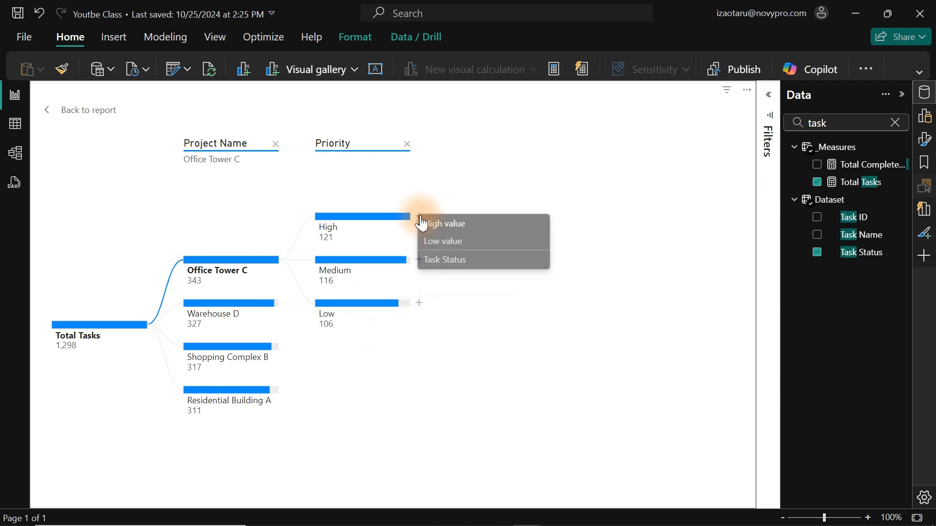
left_click(457, 260)
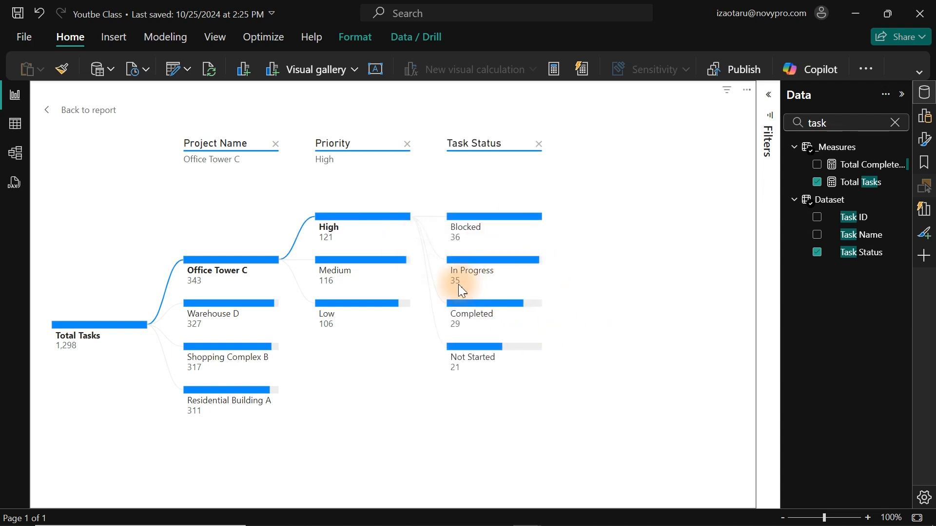
mouse_move(479, 282)
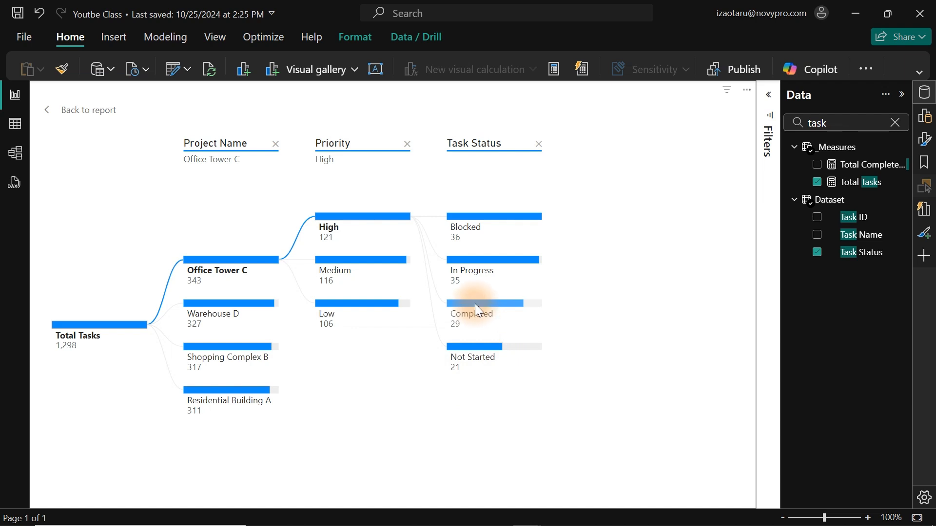
mouse_move(475, 303)
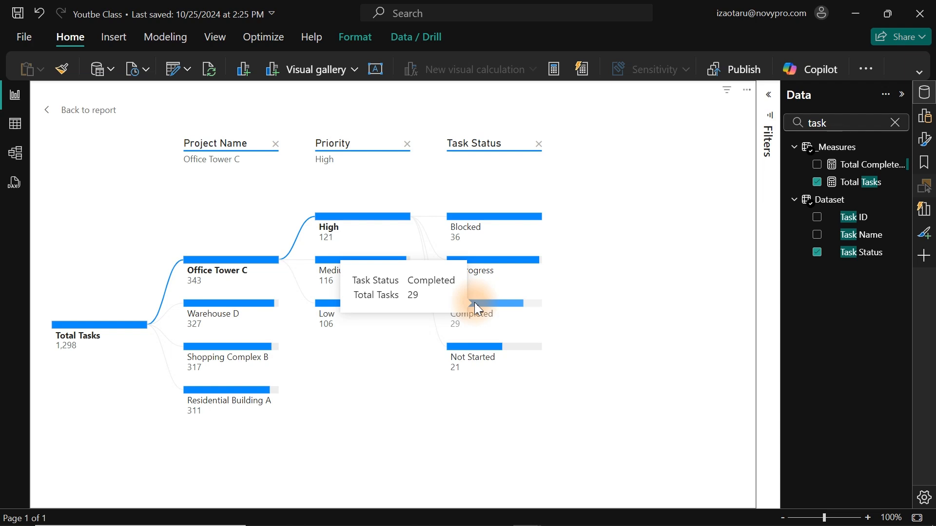
left_click(927, 118)
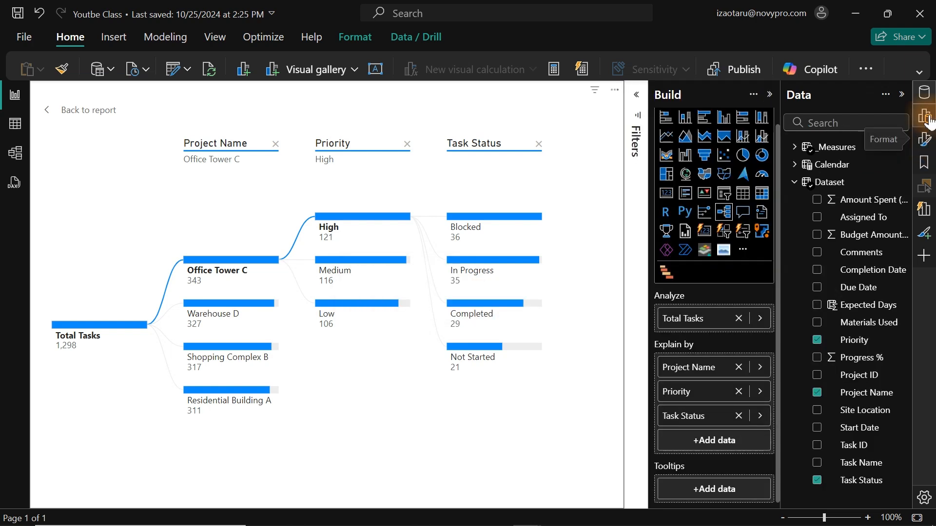
left_click(928, 120)
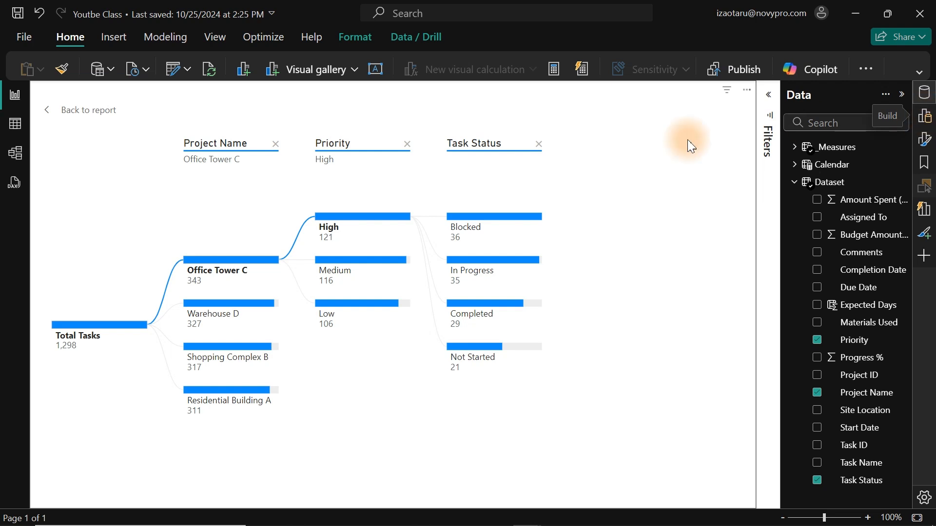
left_click(602, 171)
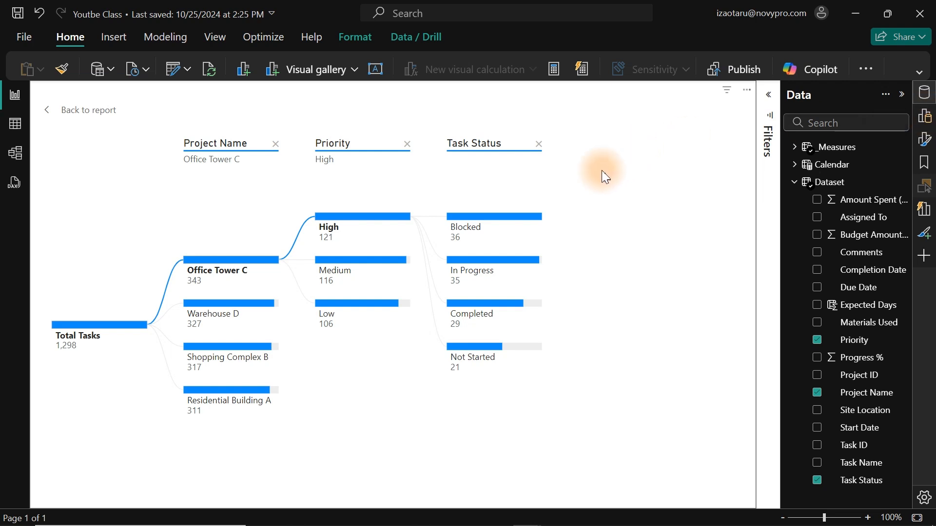
Return from focus mode to the report and bring up the formatting options for the page itself.
left_click(76, 110)
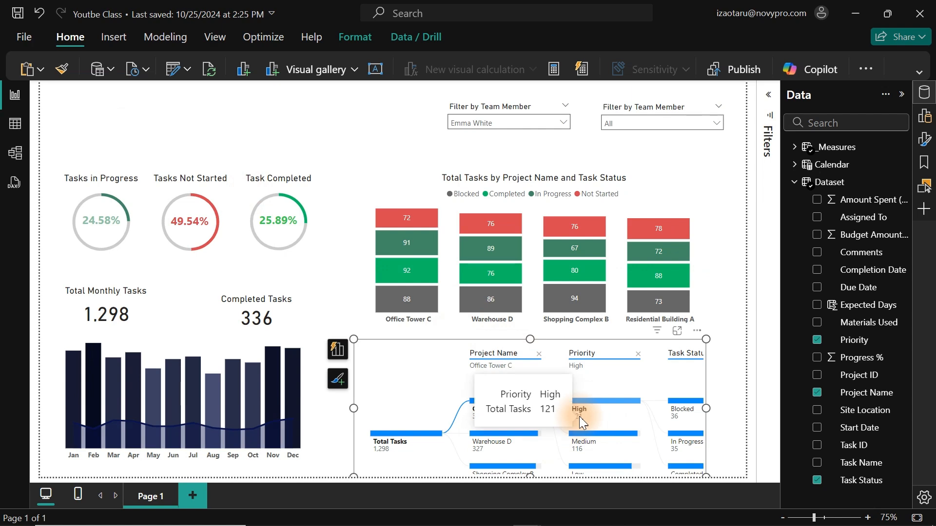
left_click(926, 98)
left_click(925, 140)
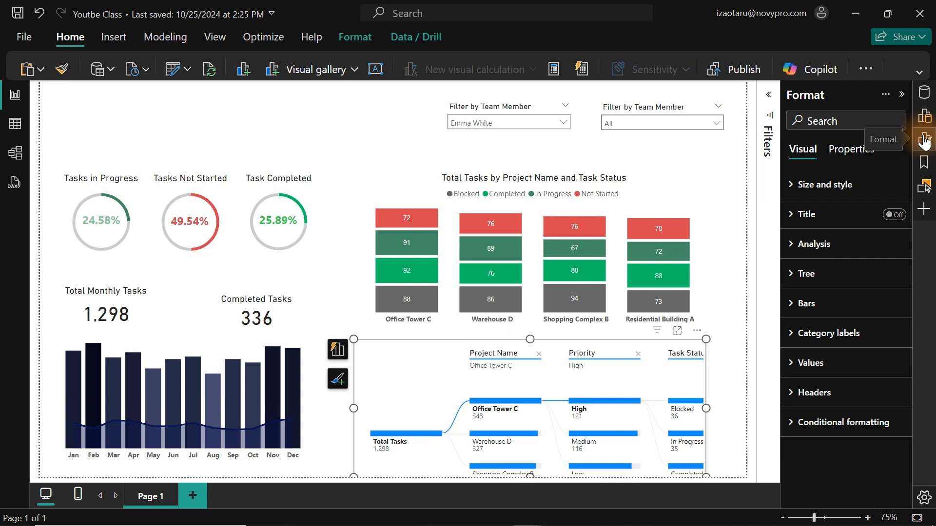
left_click(352, 124)
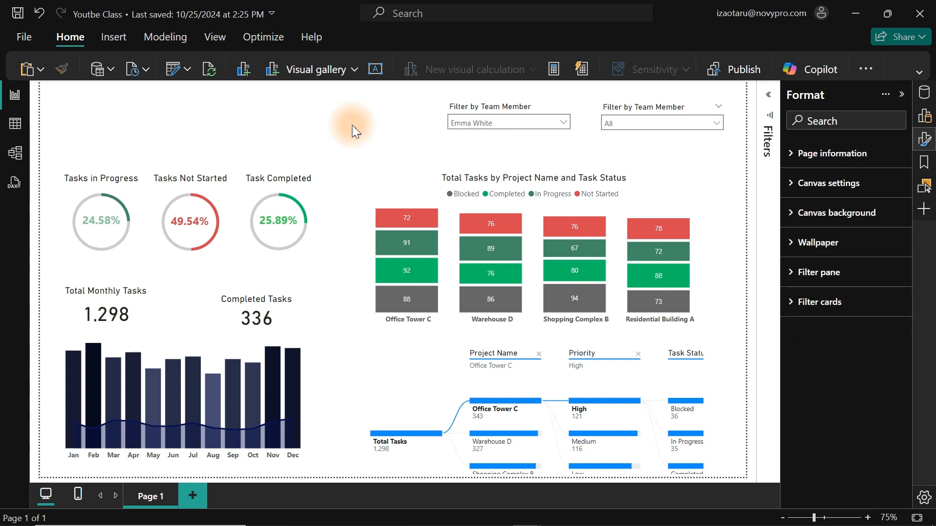